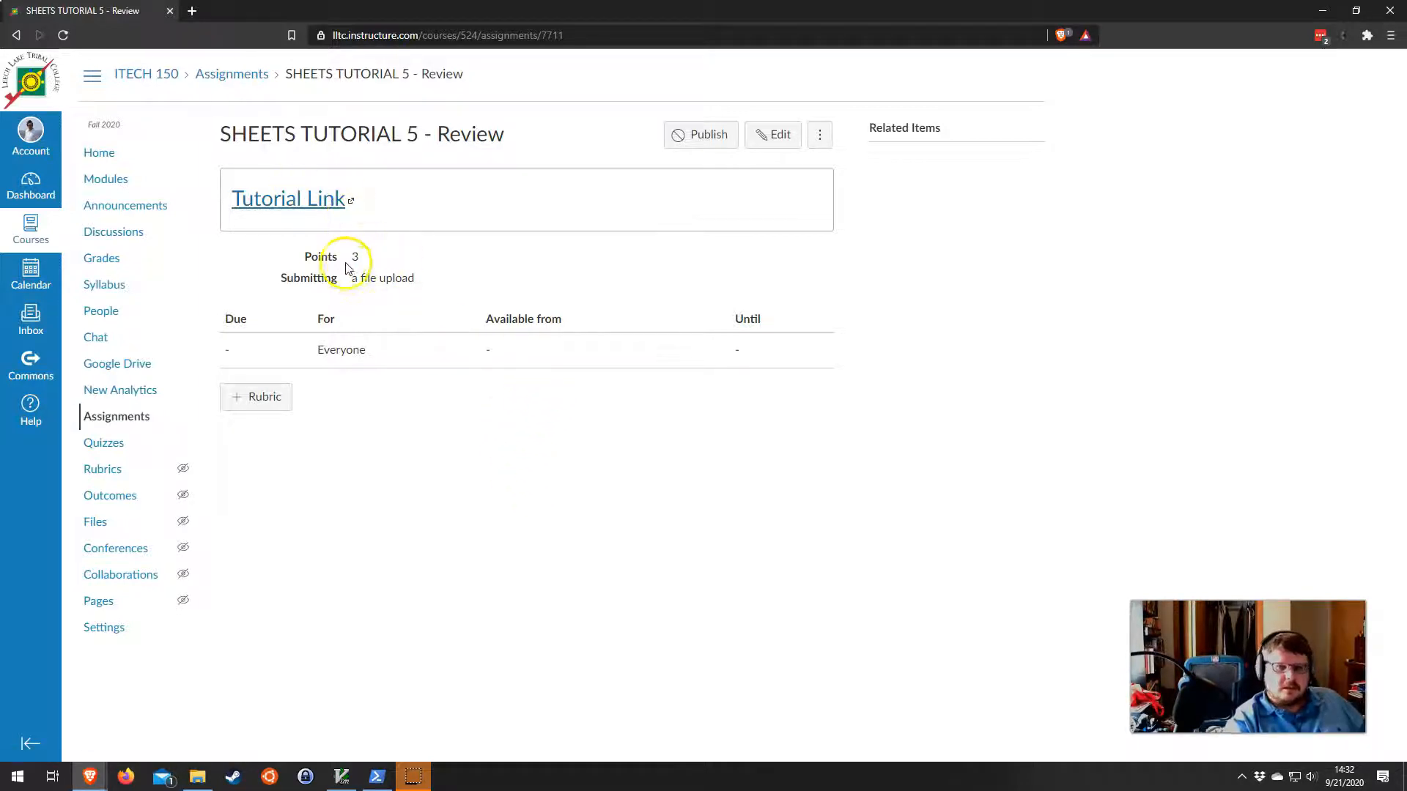
Open the tutorial page from the assignment and open its start file in a new browser tab
left_click(273, 198)
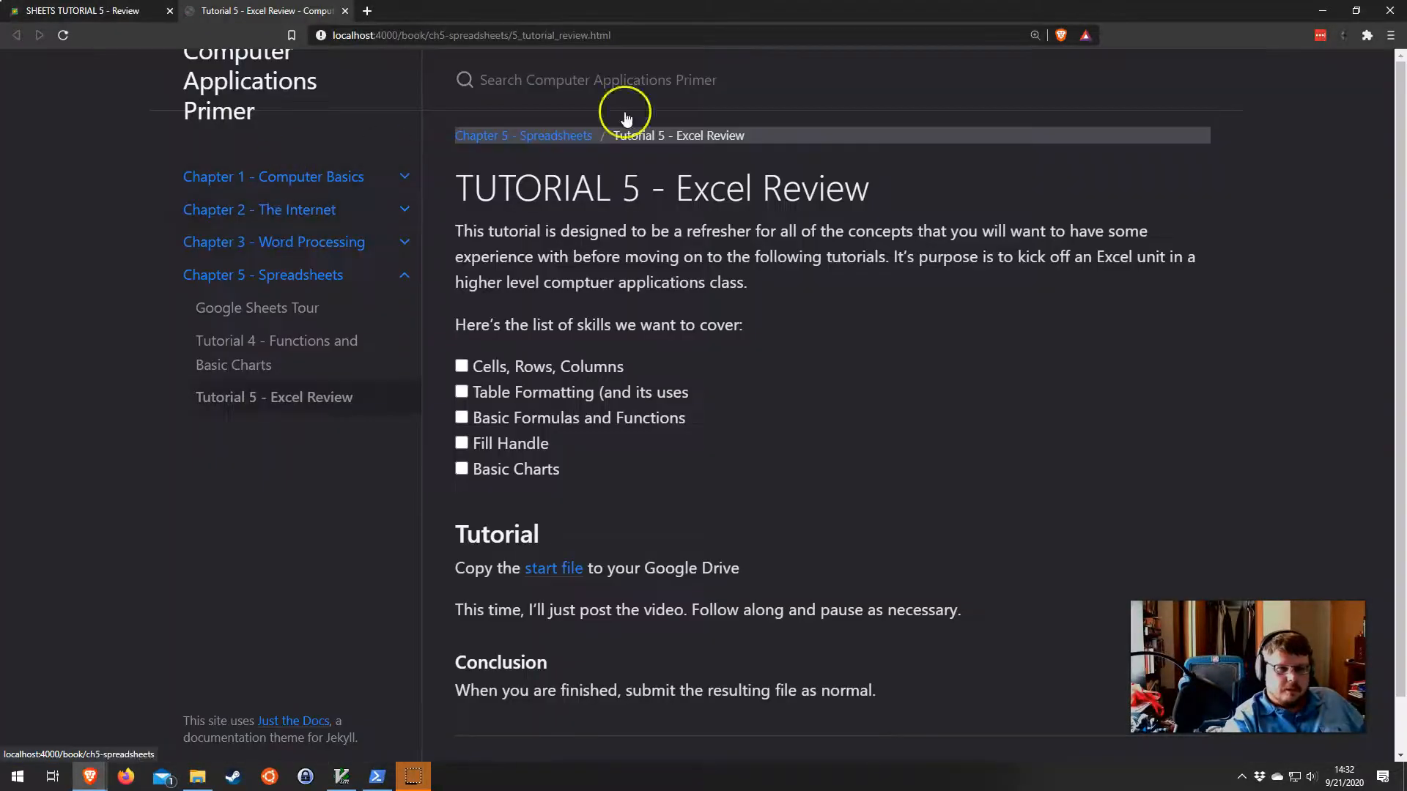
scroll(737, 408, "down", 1)
scroll(737, 407, "down", 1)
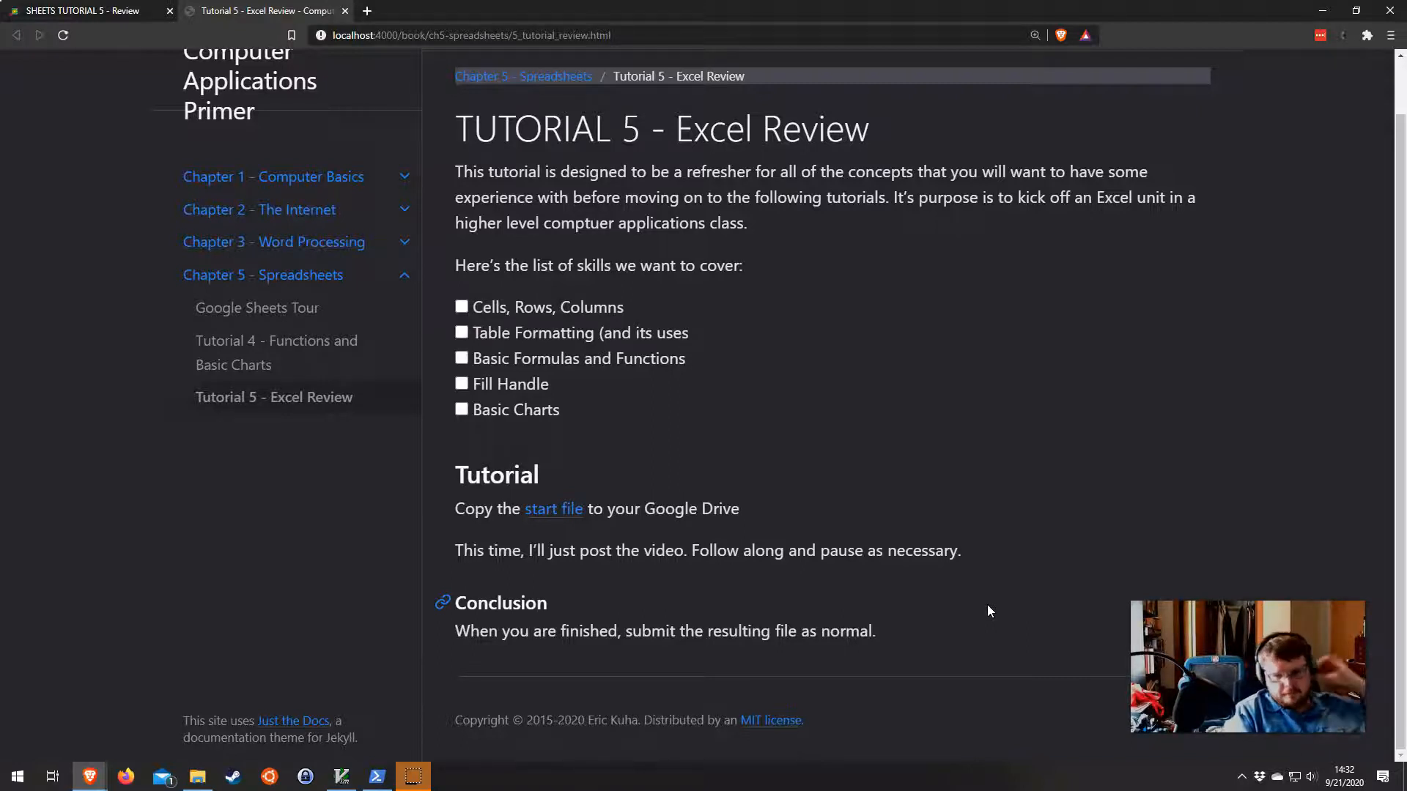
right_click(566, 516)
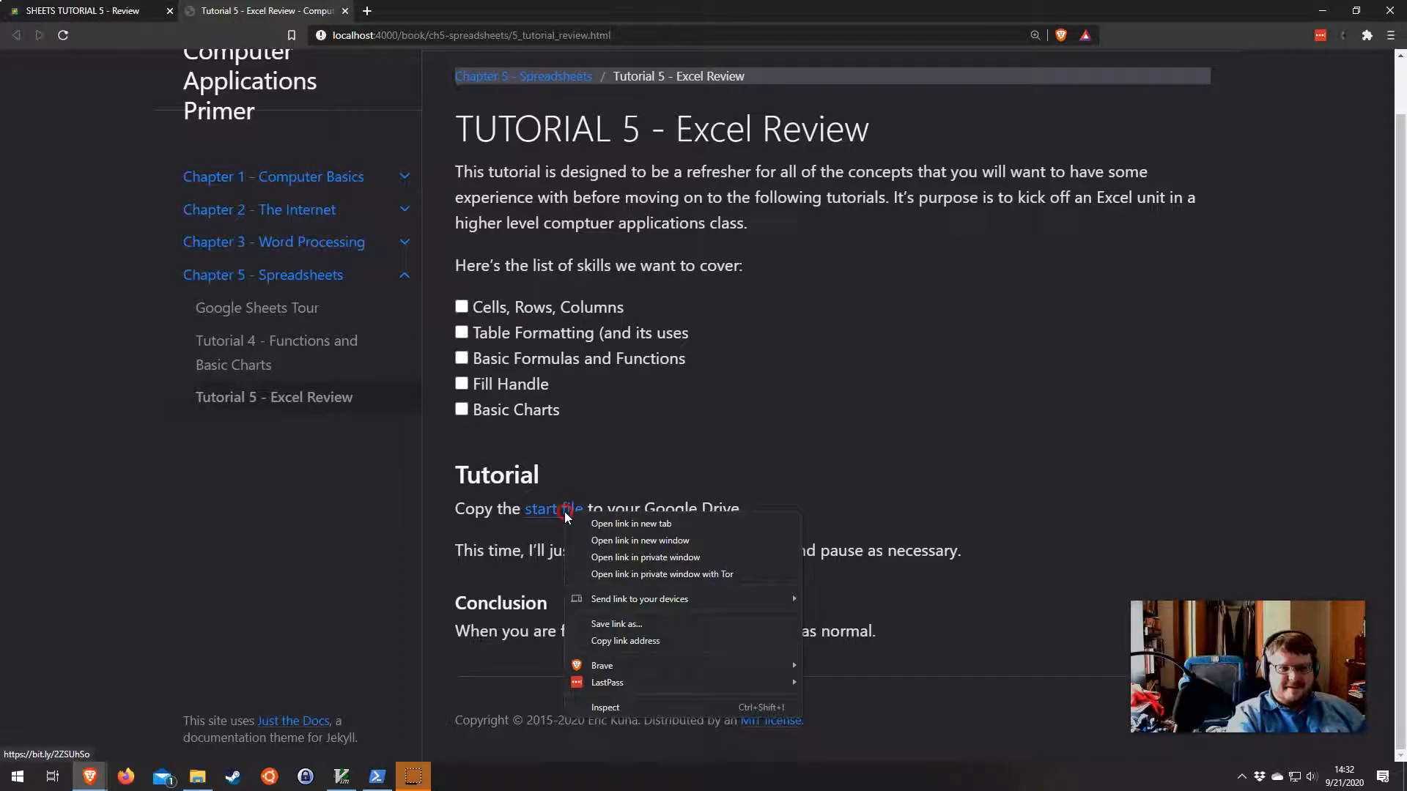
left_click(609, 524)
left_click(439, 11)
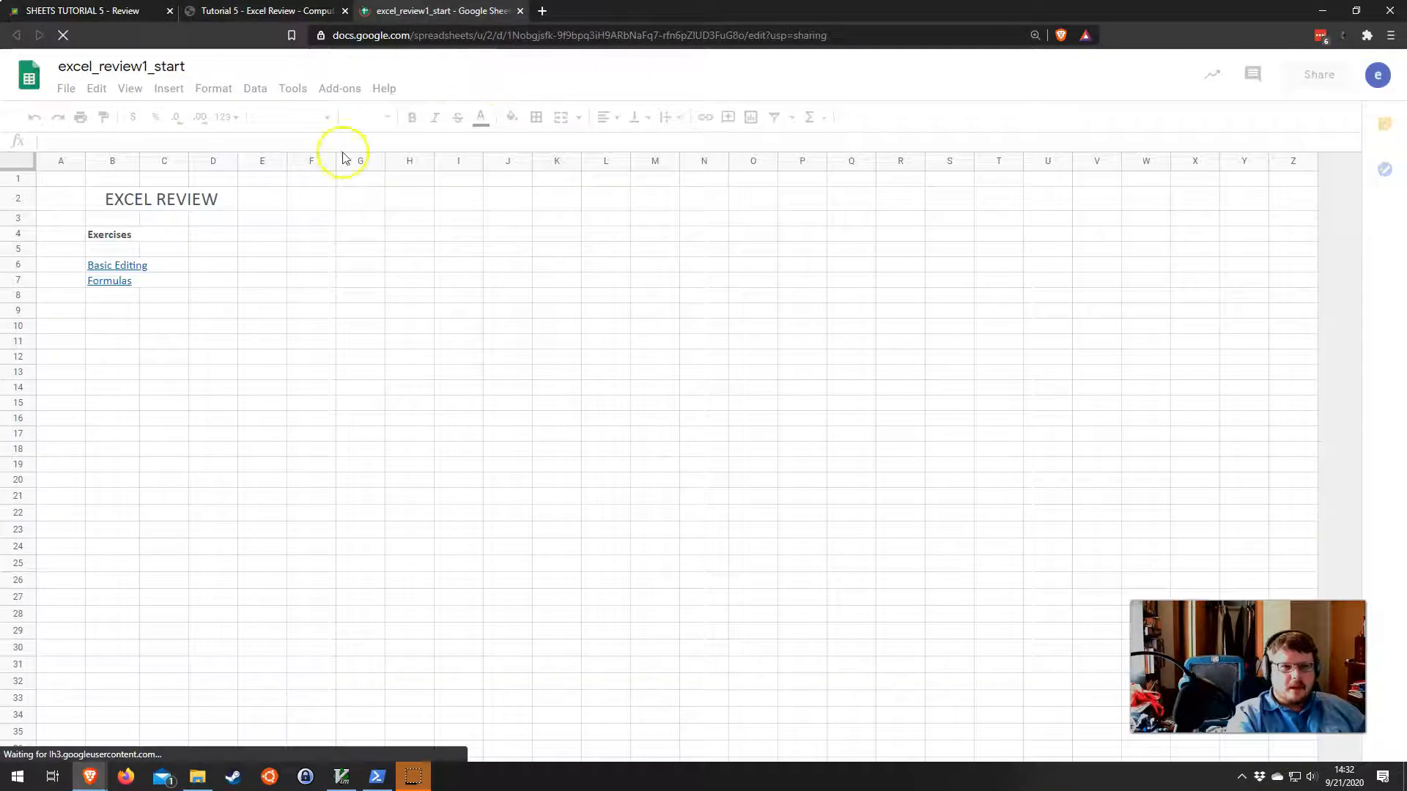
Make a copy of the start spreadsheet named Sheets Review
left_click(66, 89)
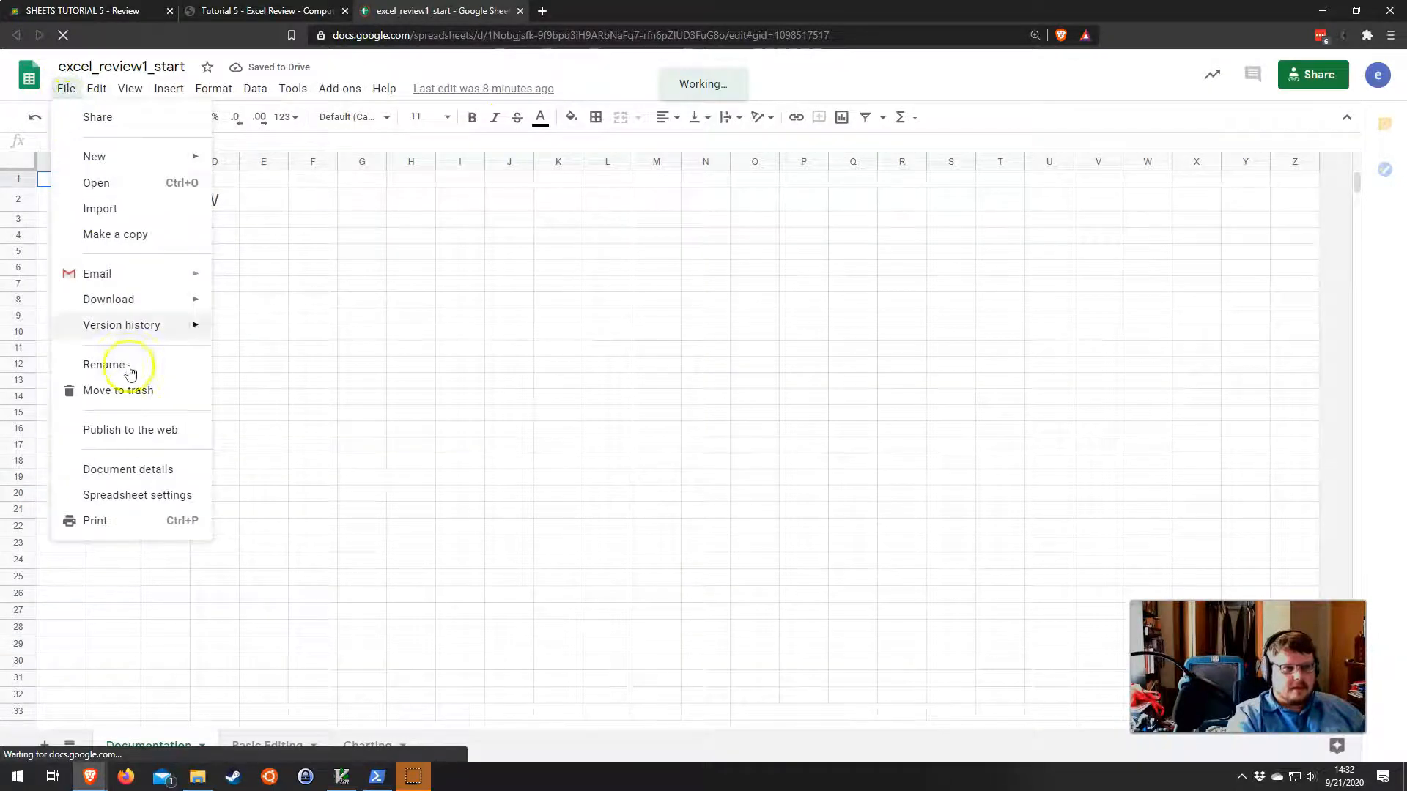
left_click(114, 234)
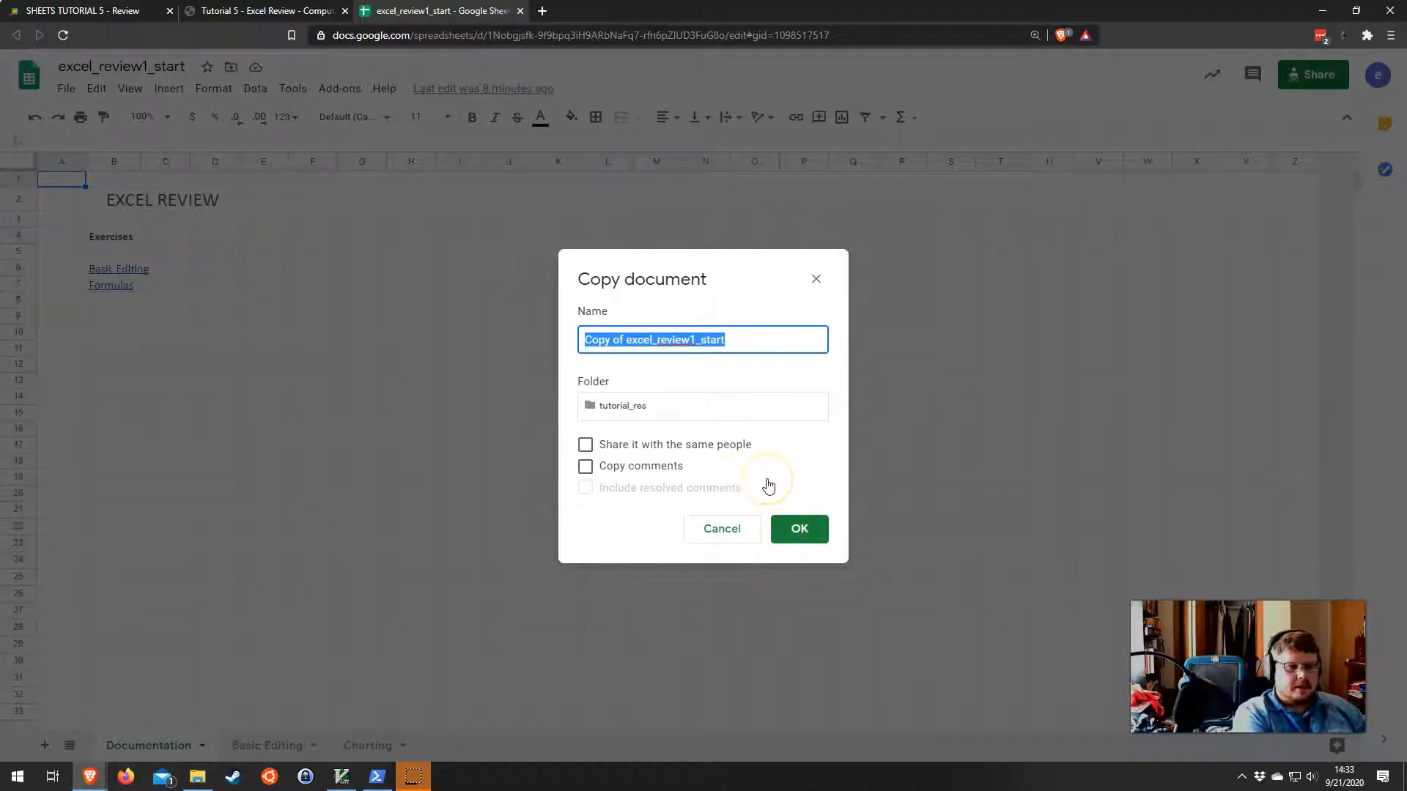
type("Sheets Review")
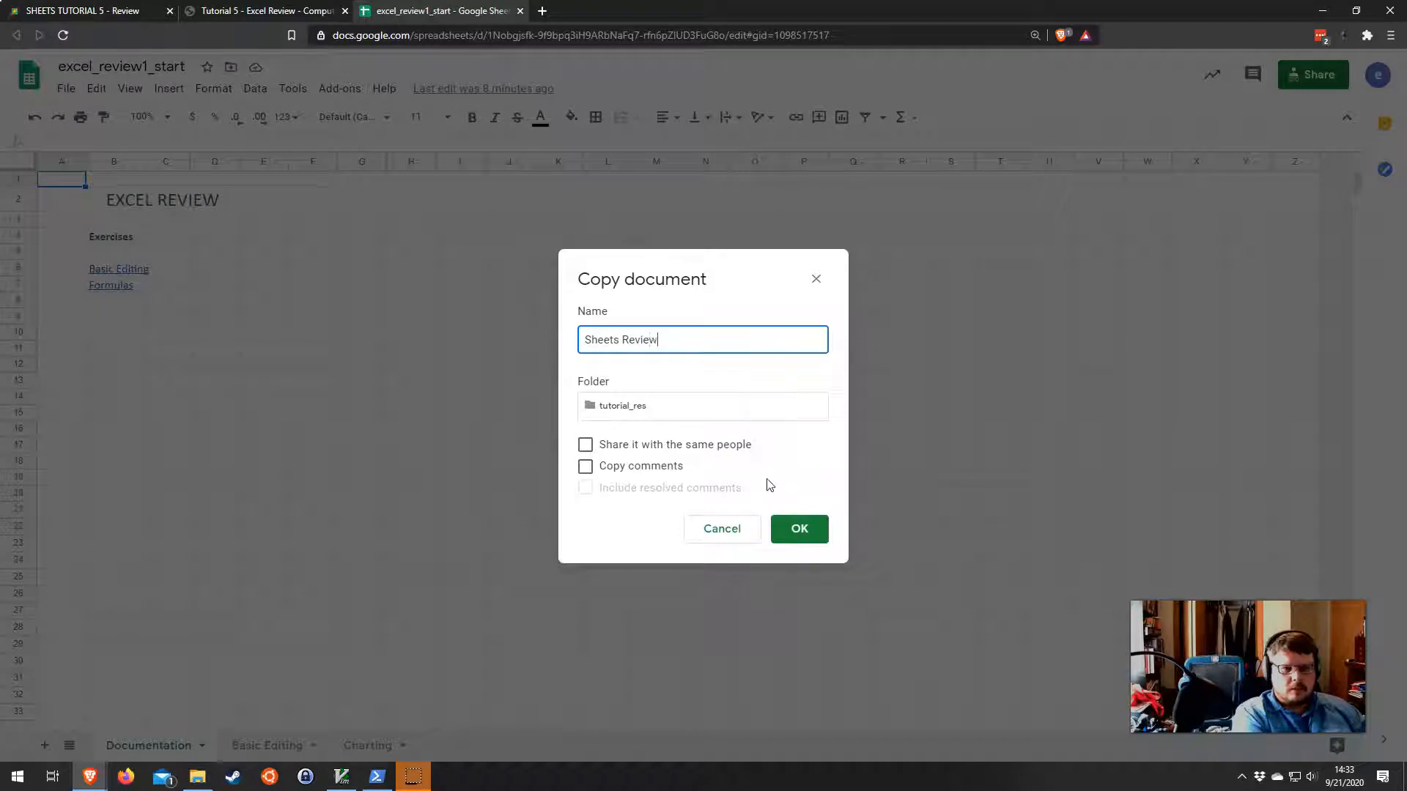
key("Return")
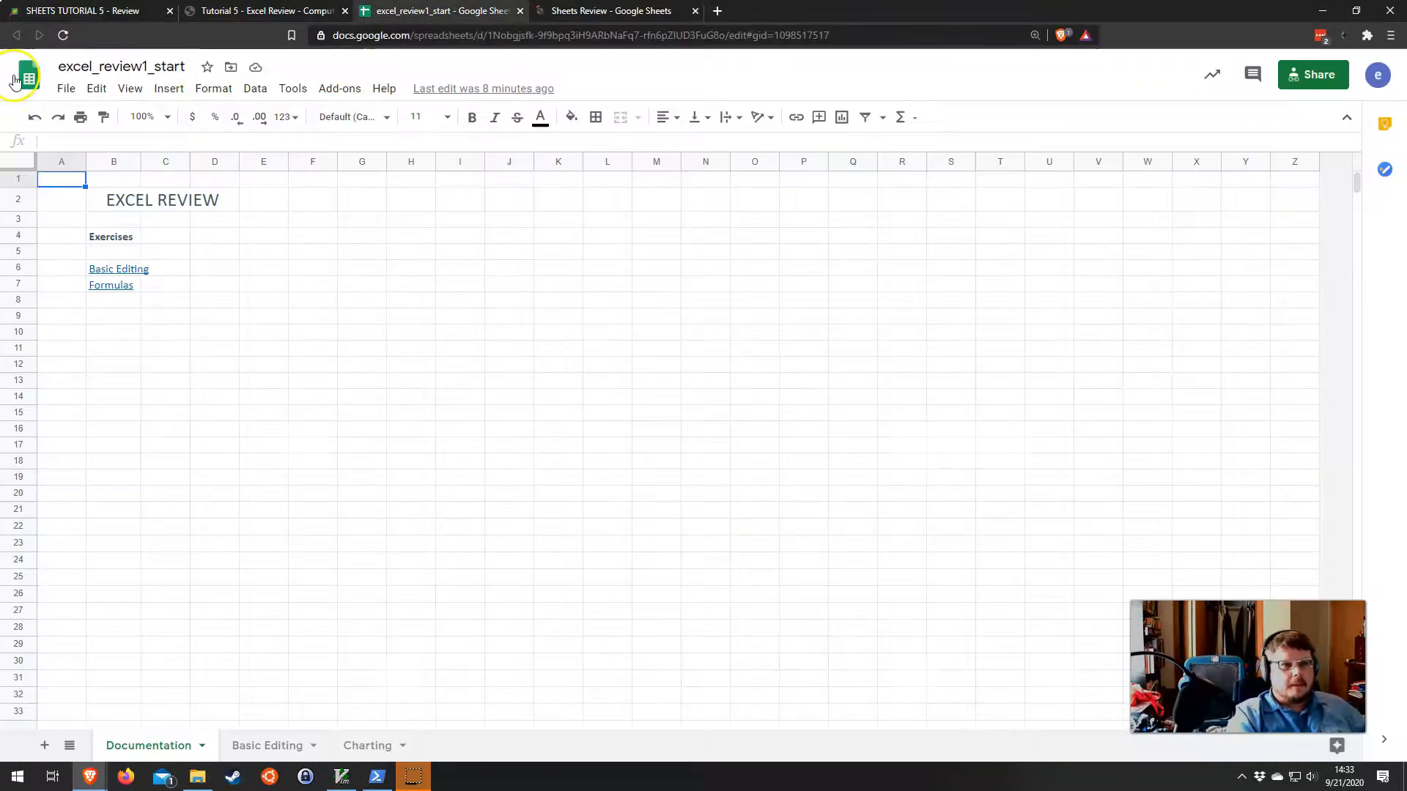
Rename the original start spreadsheet to sheets_review_start and close it, leaving the Sheets Review copy open
left_click(96, 88)
left_click(88, 66)
left_click(175, 66)
left_click_drag(174, 65, 59, 66)
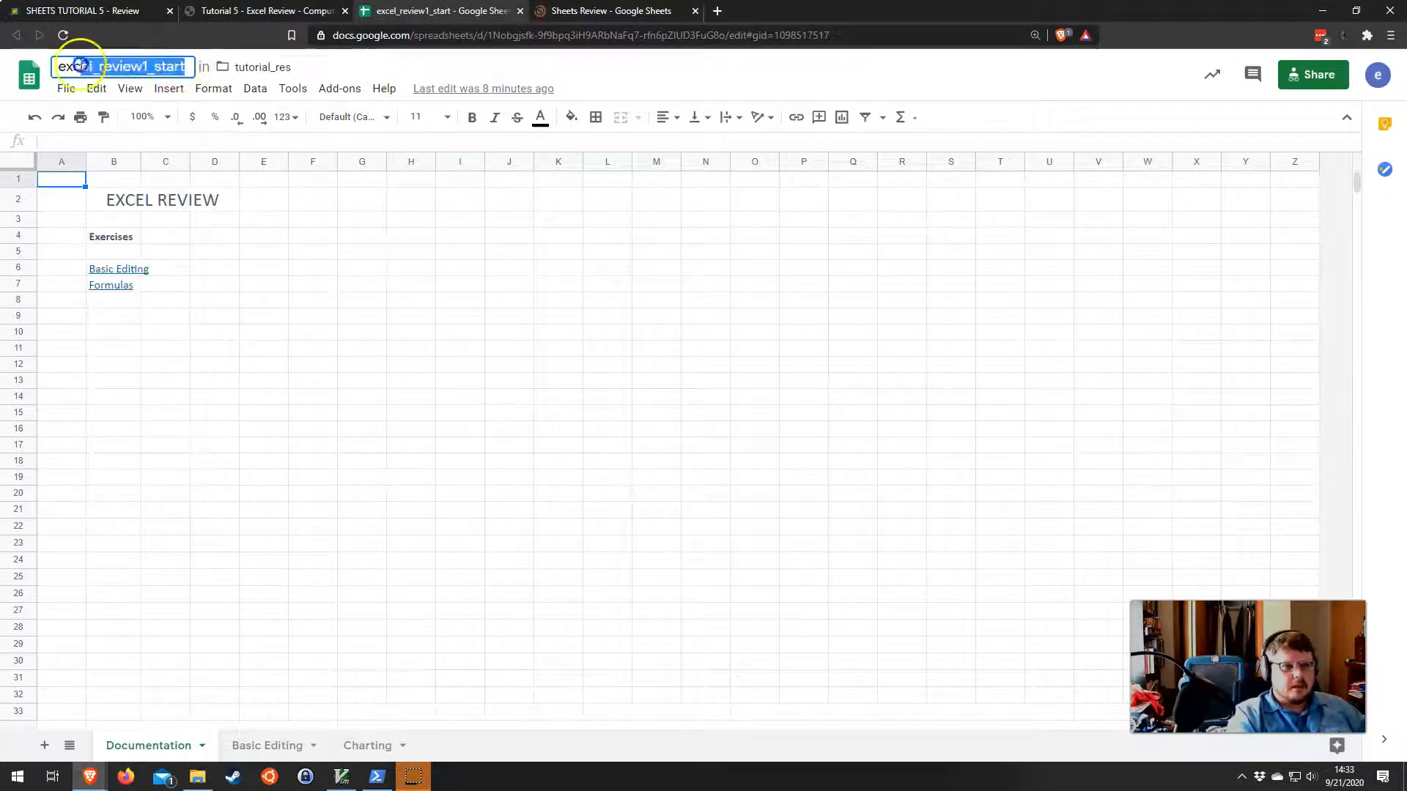
type("S")
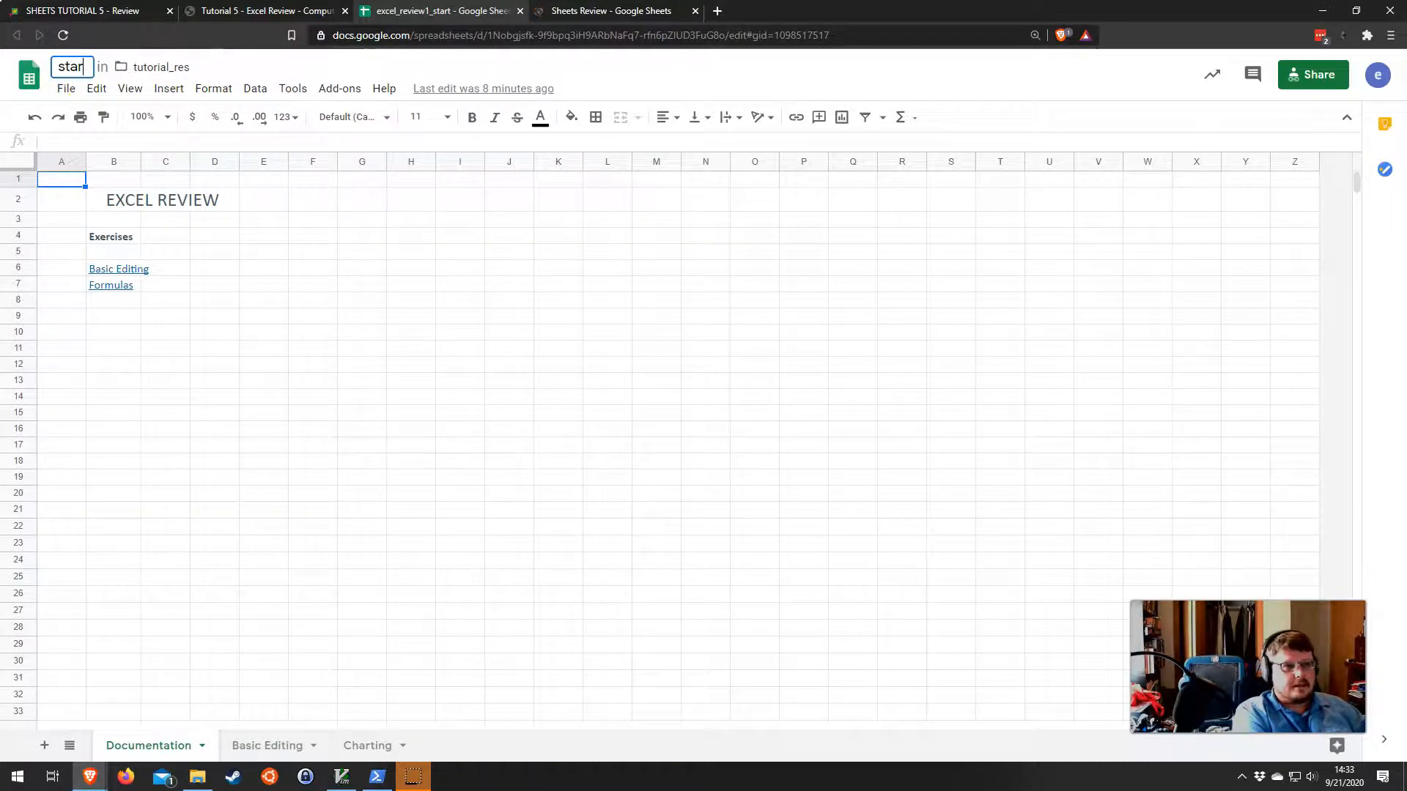
type("heets Review")
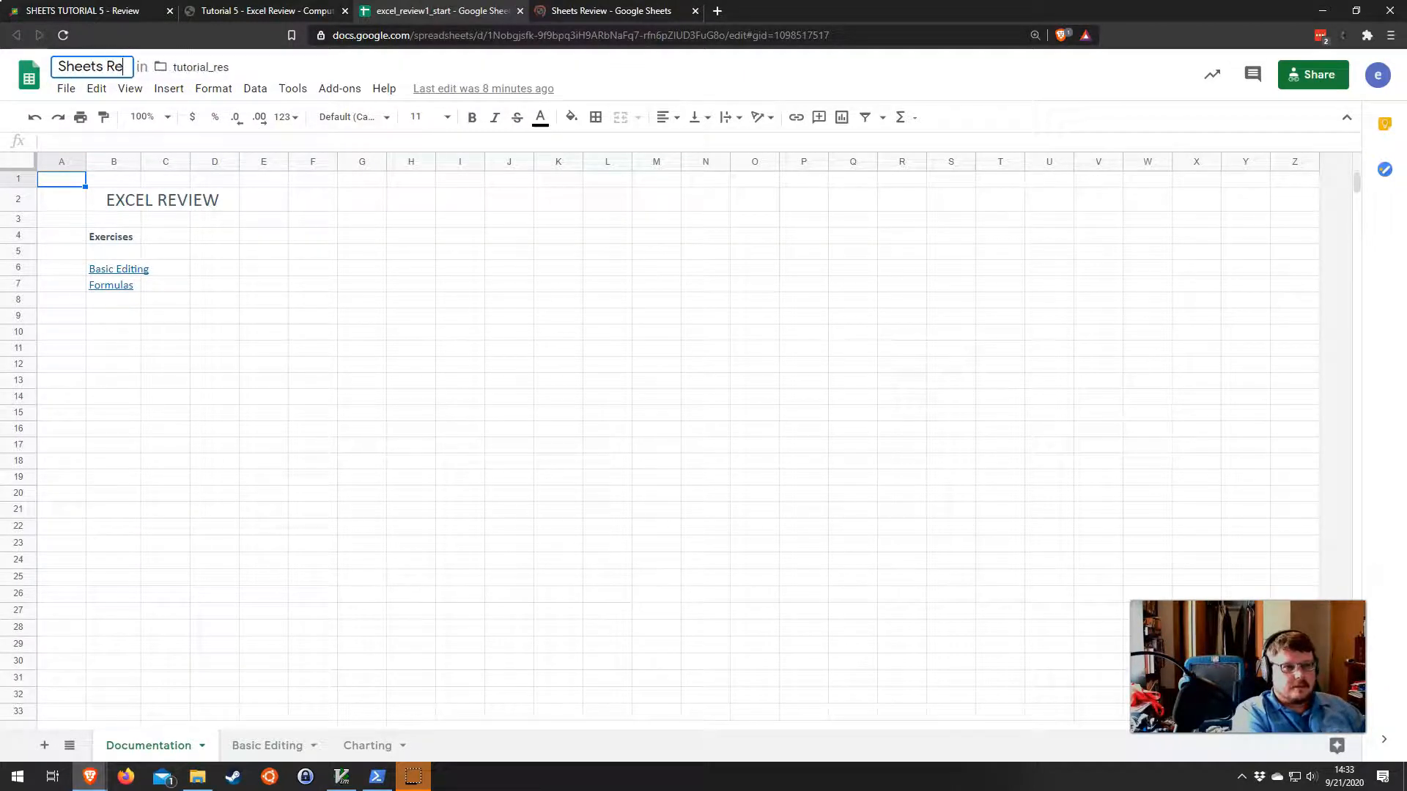
key("BackSpace")
key("BackSpace")
key("BackSpace")
key("BackSpace")
key("BackSpace")
key("BackSpace")
key("BackSpace")
key("BackSpace")
key("BackSpace")
key("BackSpace")
key("BackSpace")
key("BackSpace")
key("BackSpace")
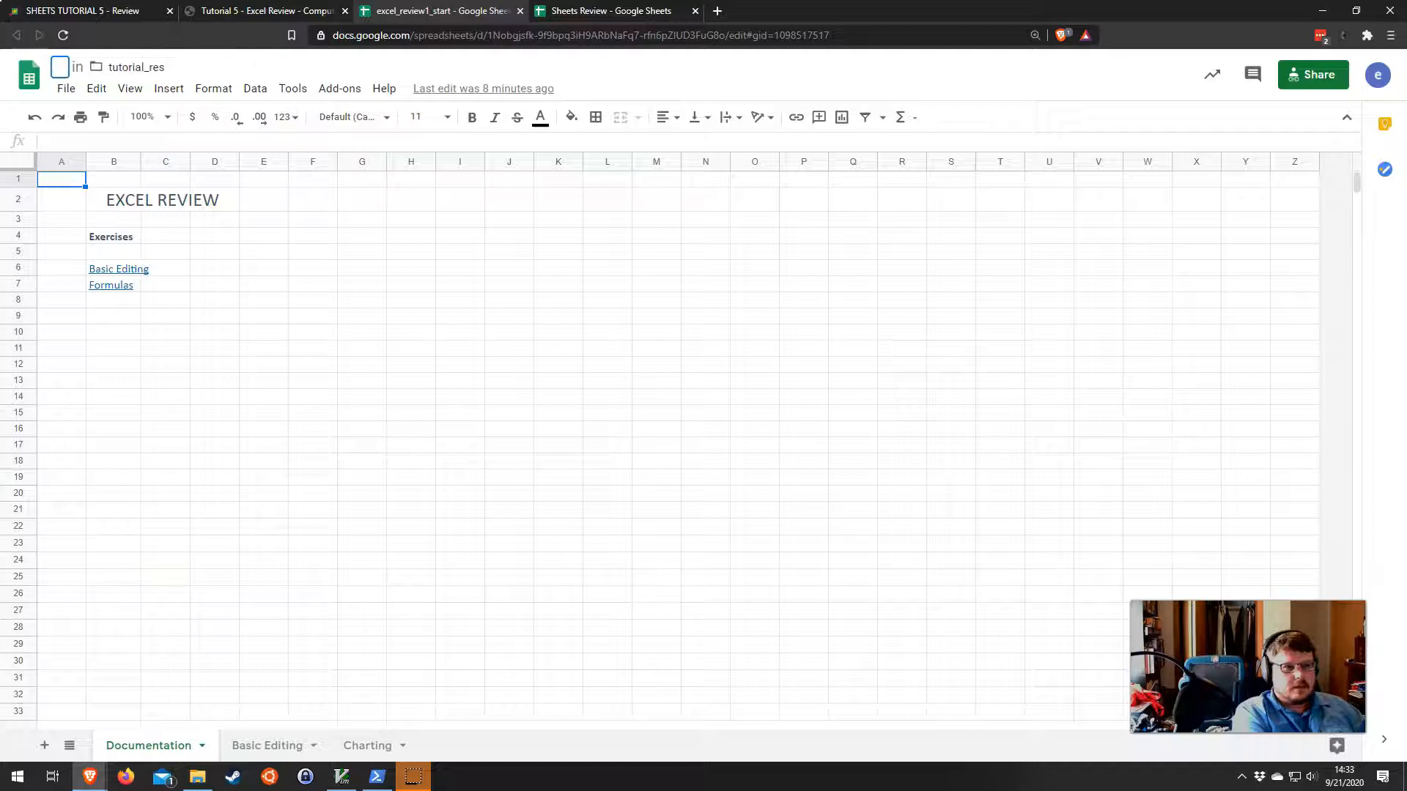
type("sheets_r")
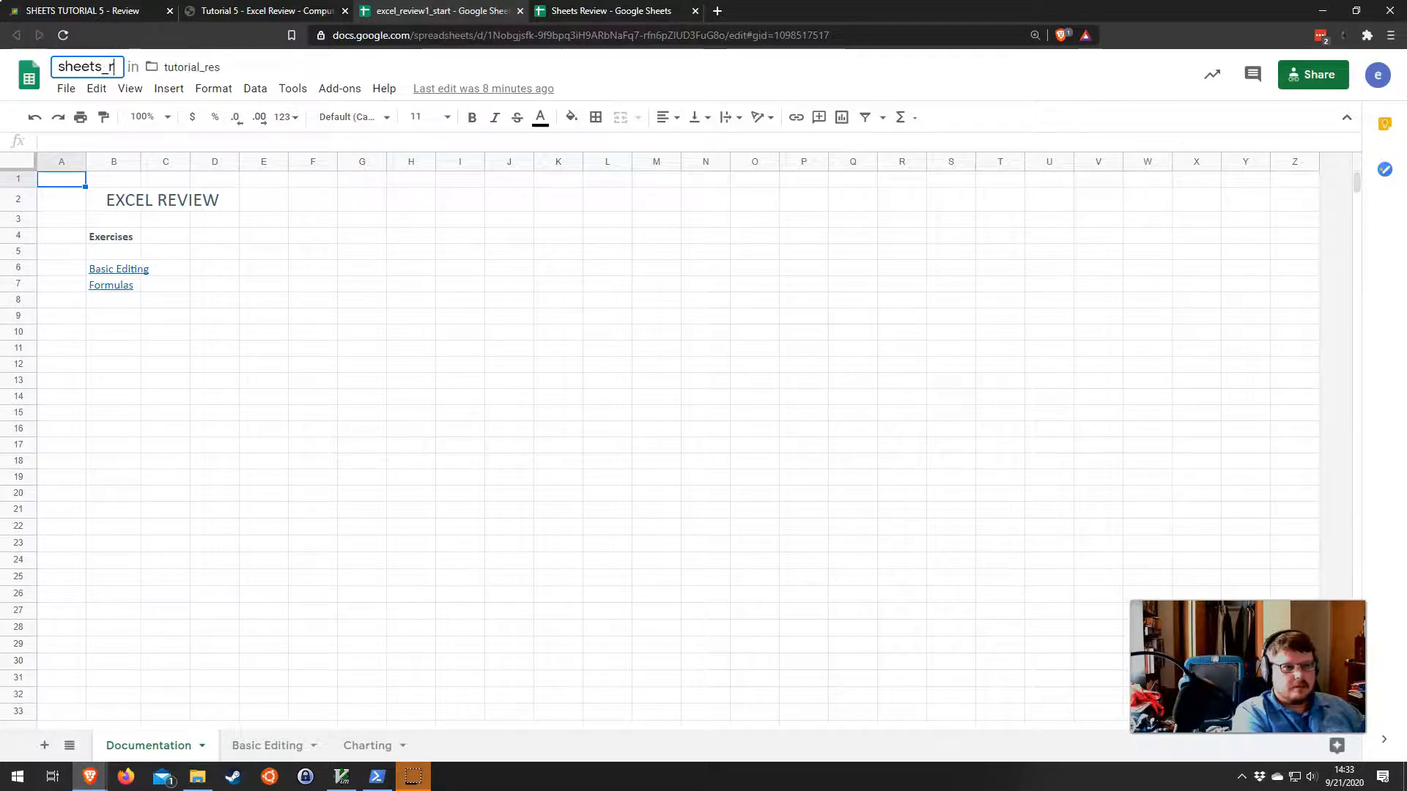
type("eview_start")
key("Return")
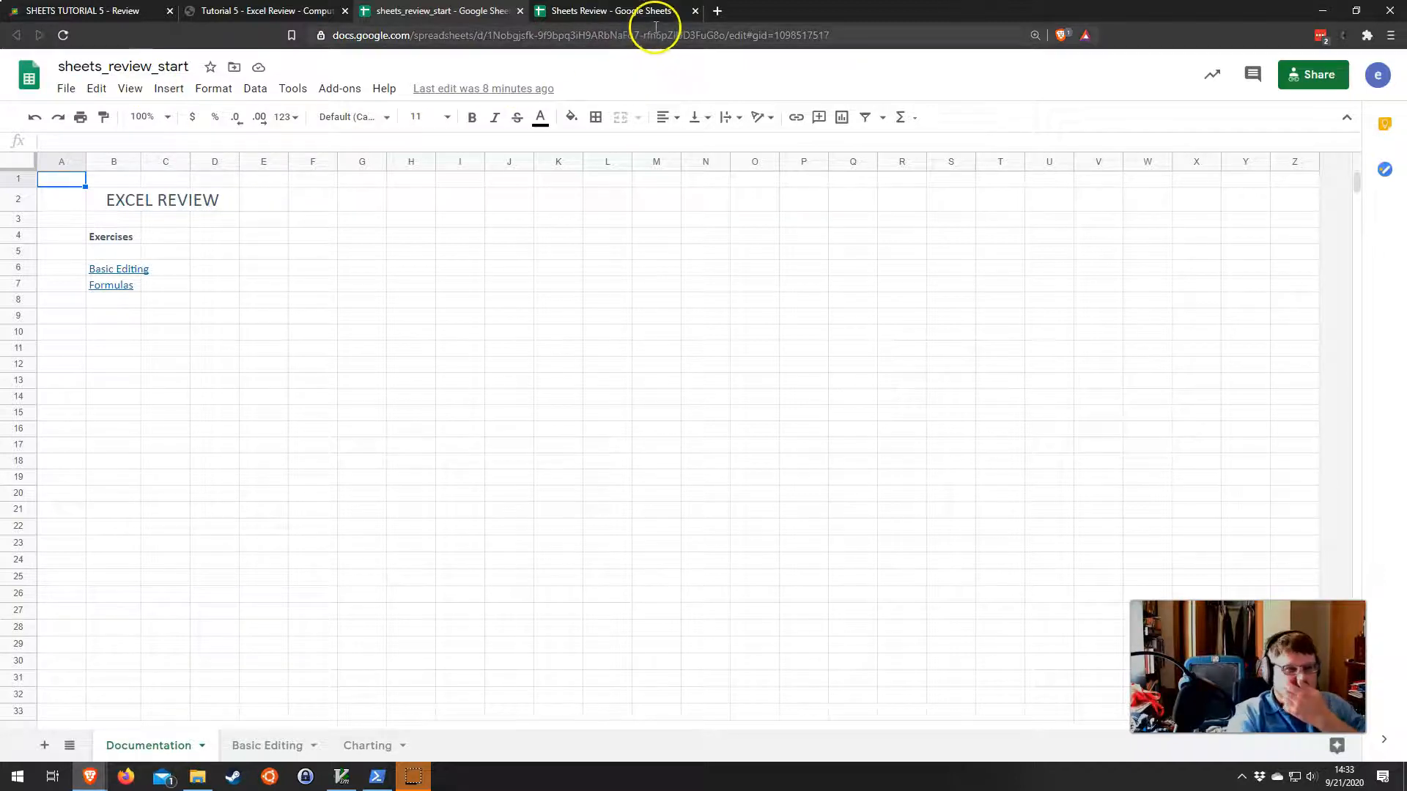
left_click(520, 11)
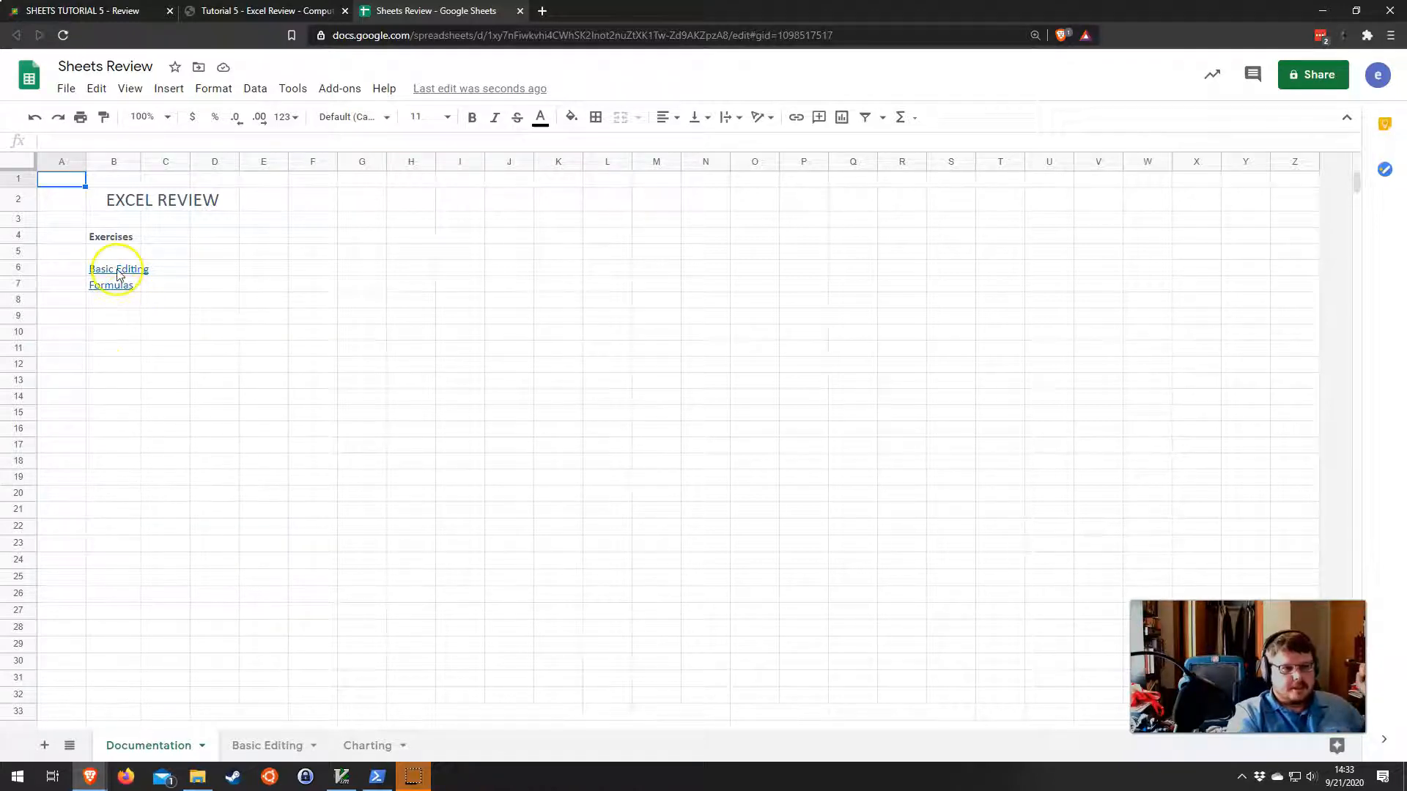
Follow the Basic Editing link on the Documentation sheet to go to that exercise sheet
mouse_move(94, 290)
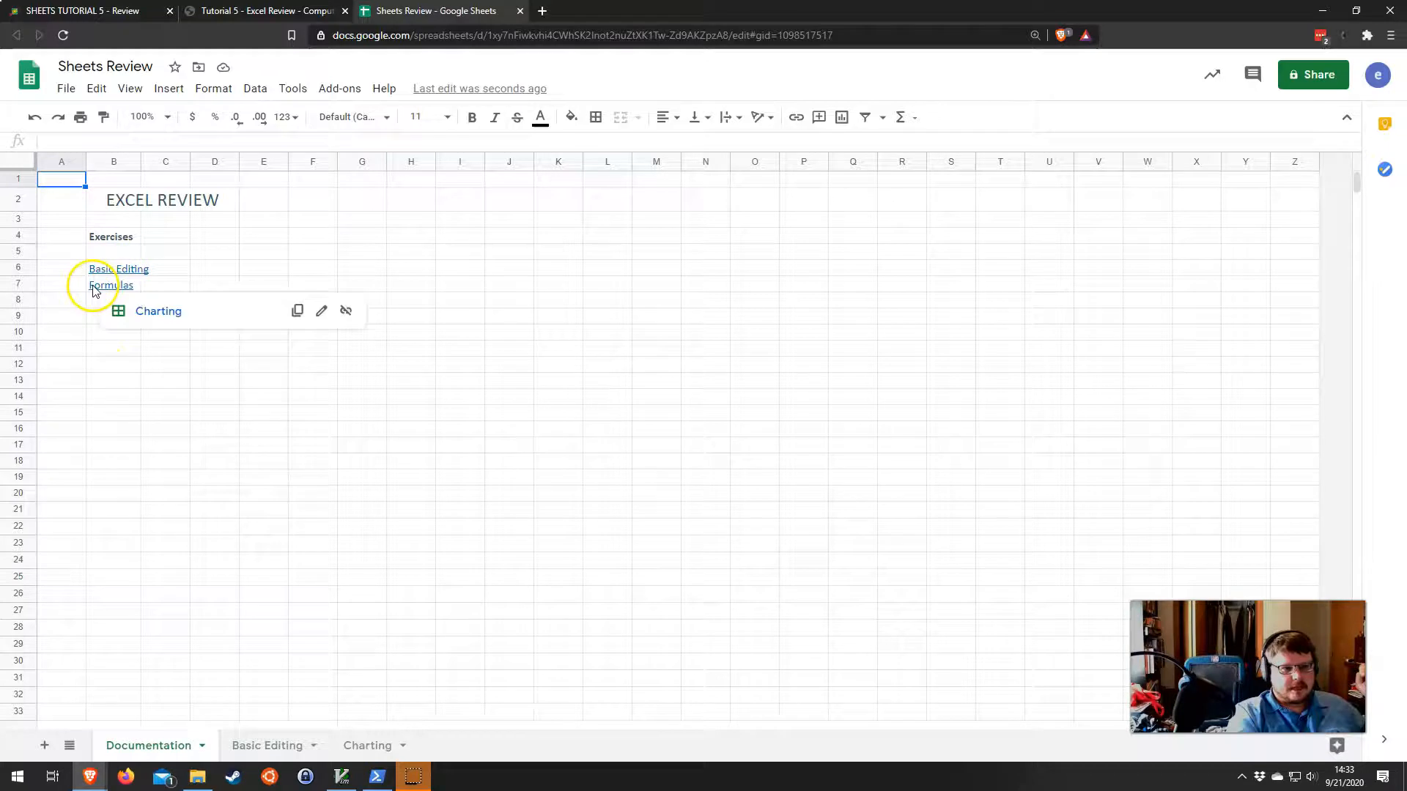
mouse_move(124, 273)
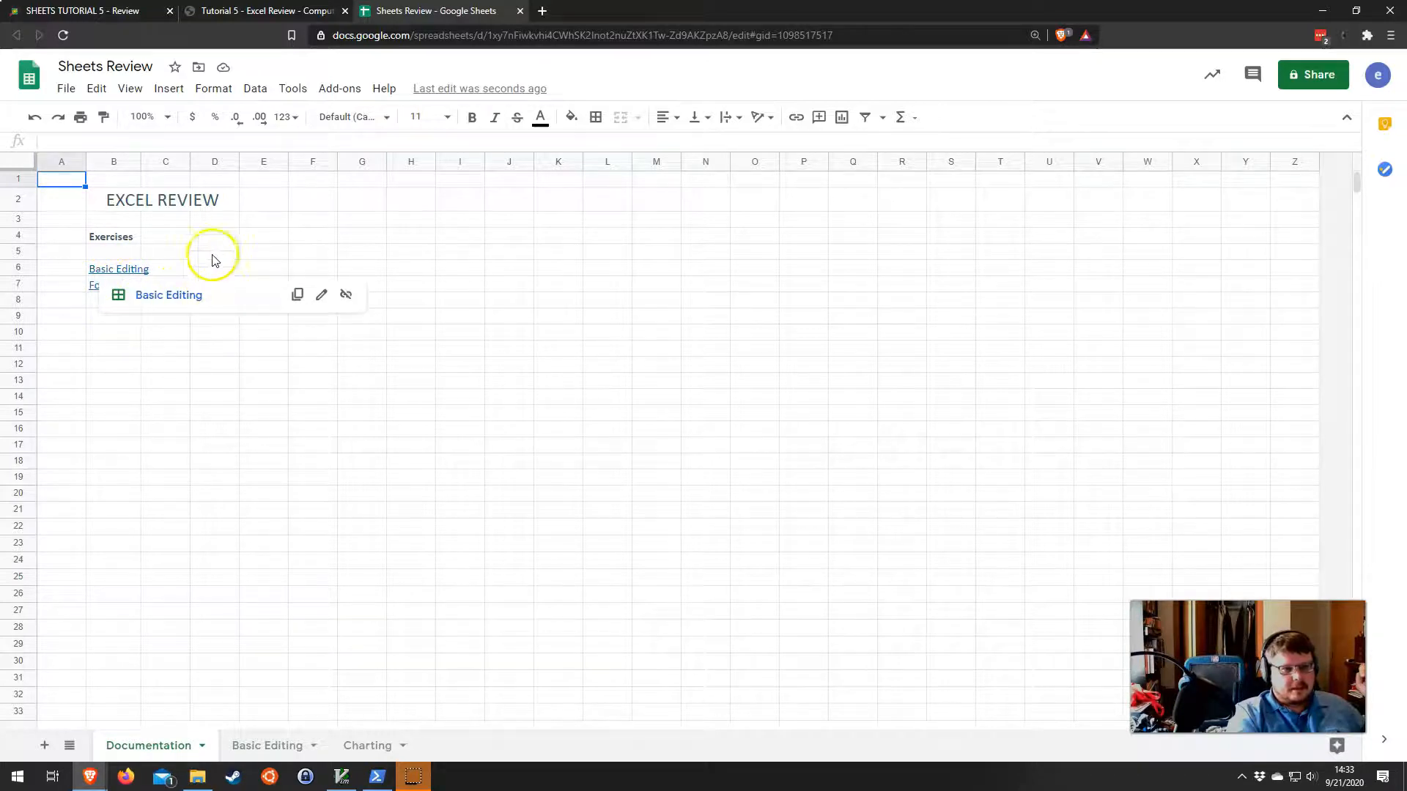
left_click(175, 301)
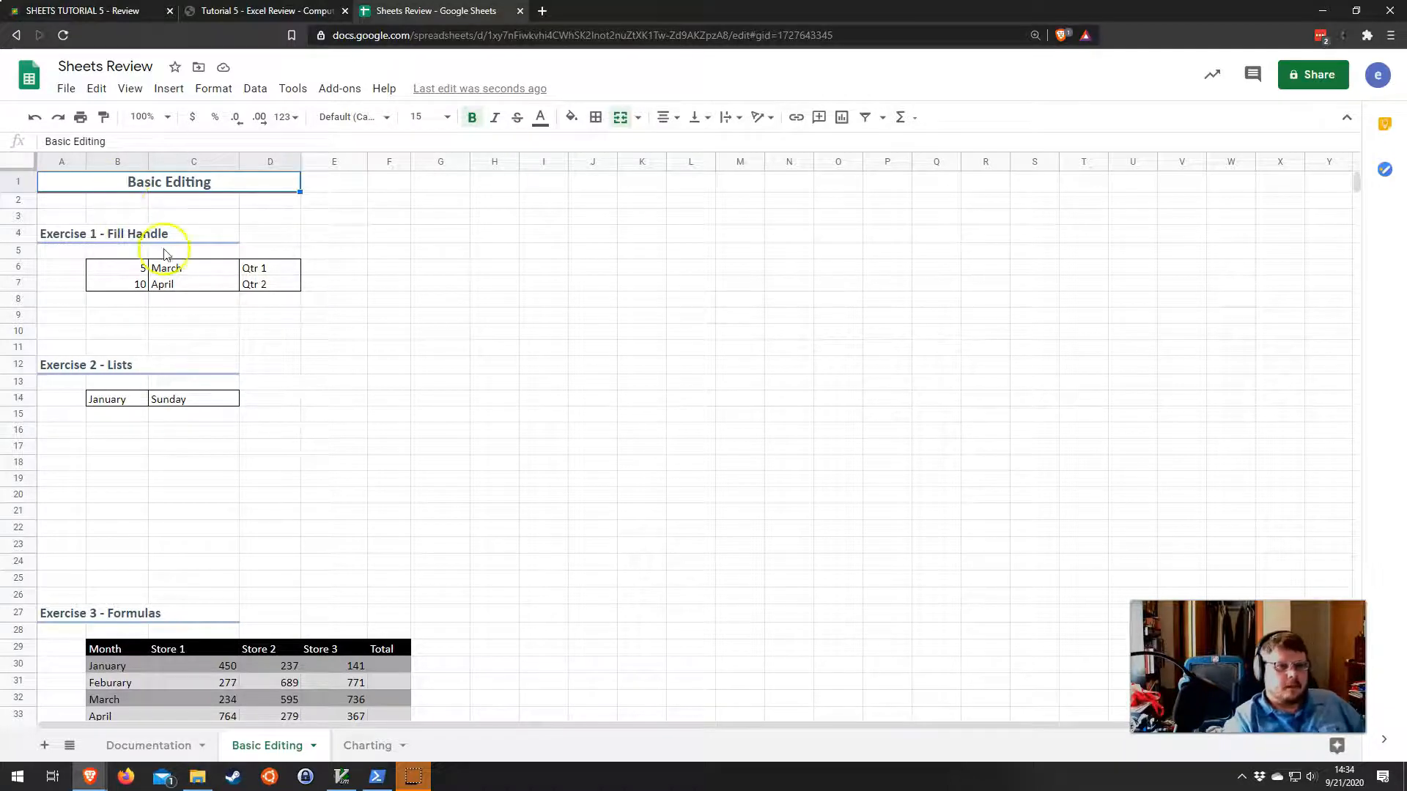
Extend the number series in B6:B7 of Exercise 1 down to B9 with the fill handle
left_click(114, 268)
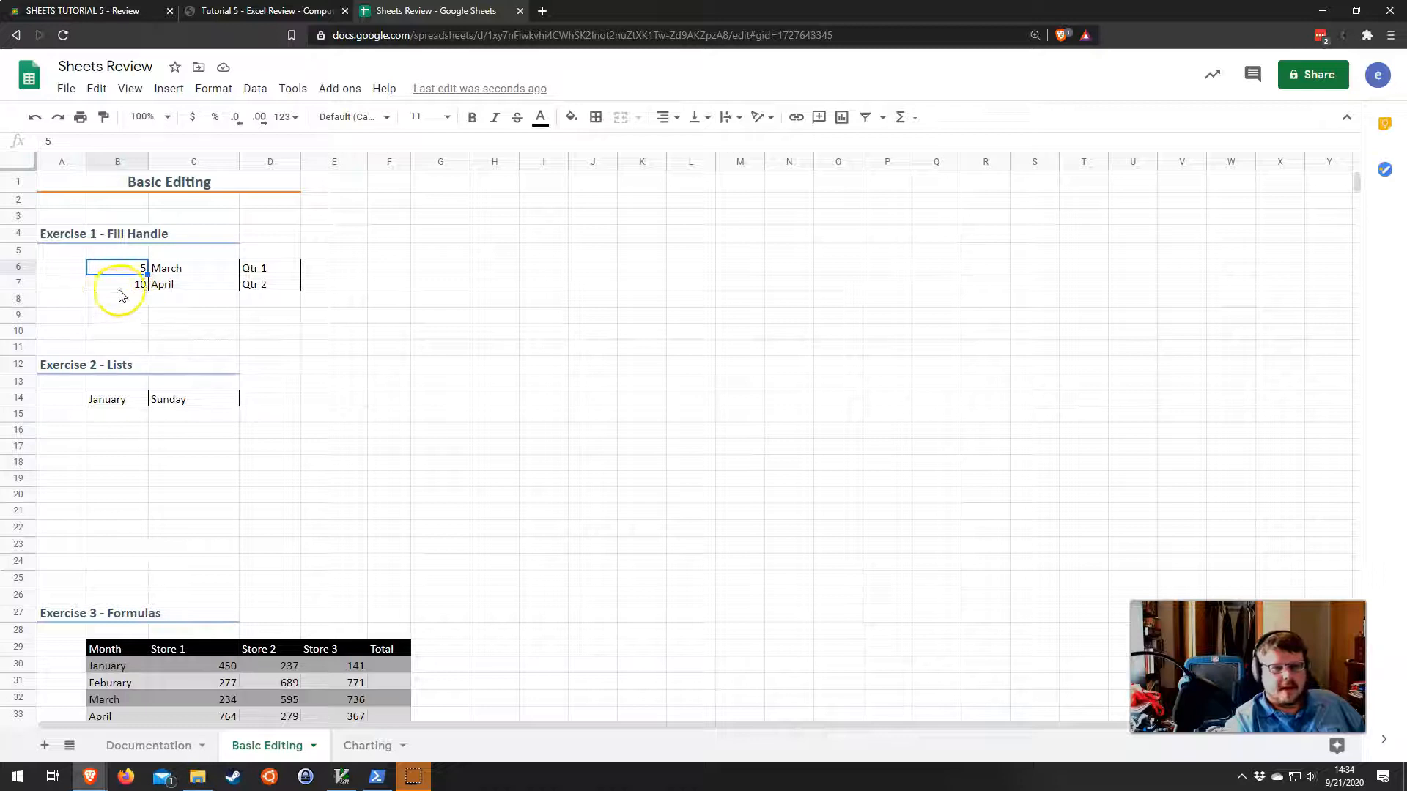
left_click(132, 267)
left_click(128, 284)
left_click(127, 271)
left_click(125, 283)
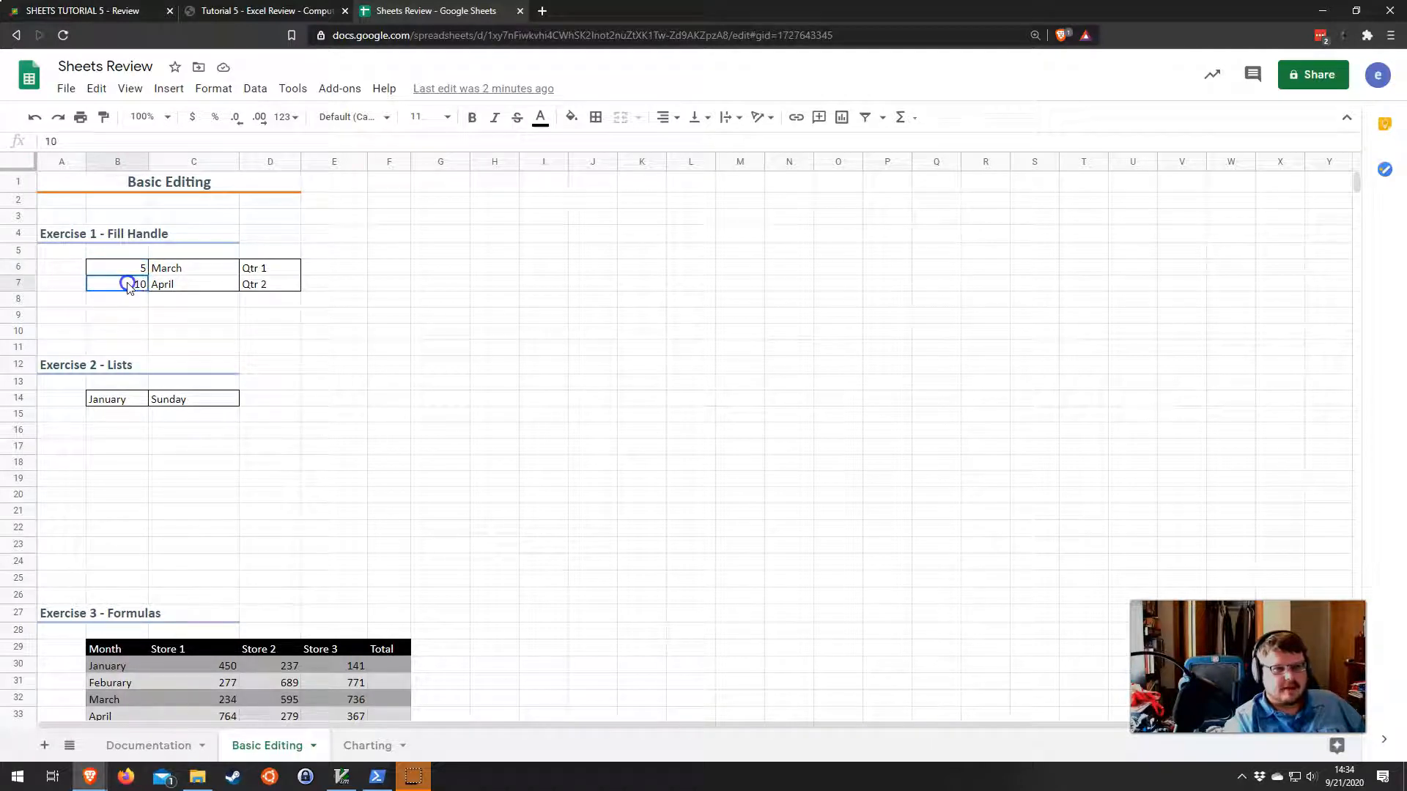
left_click_drag(124, 268, 122, 286)
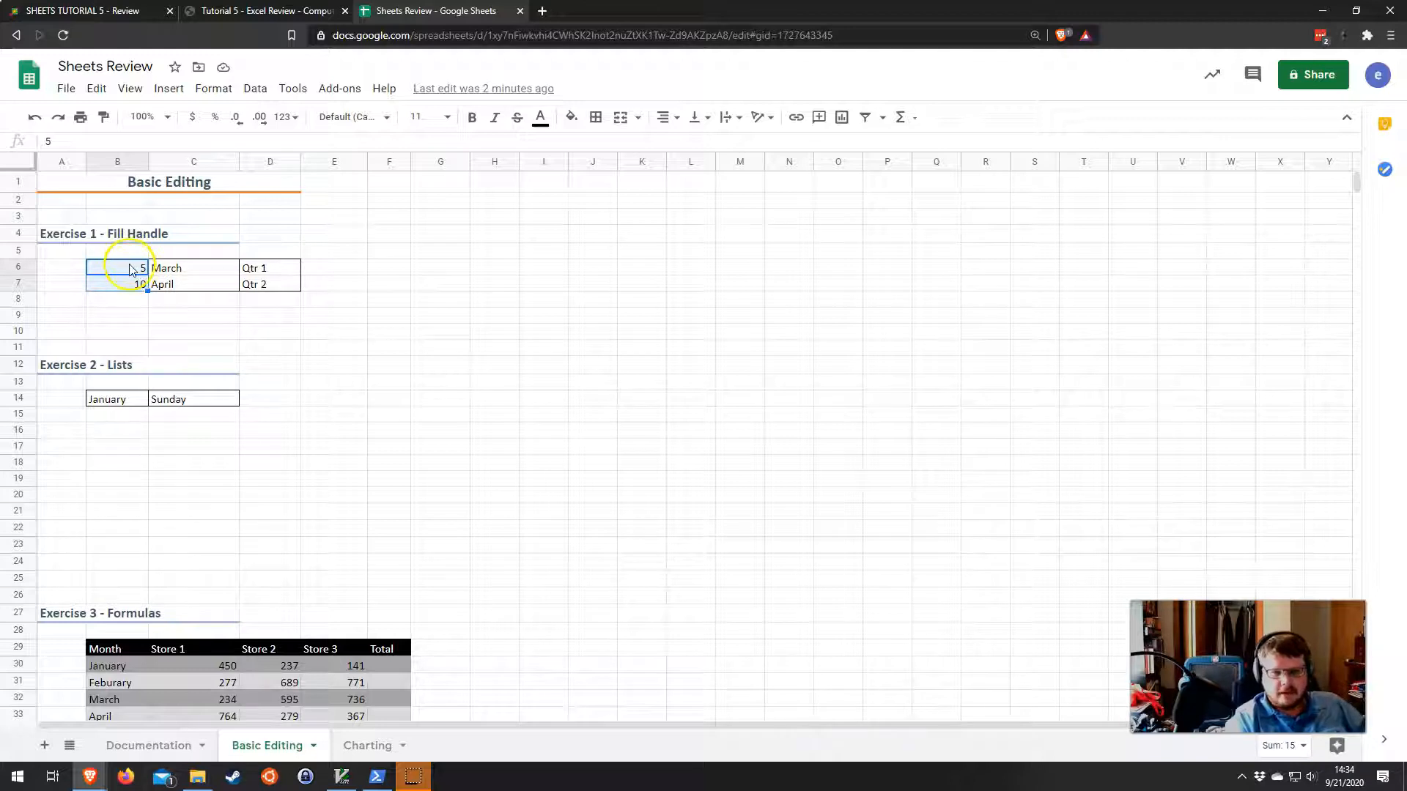
left_click_drag(145, 290, 144, 323)
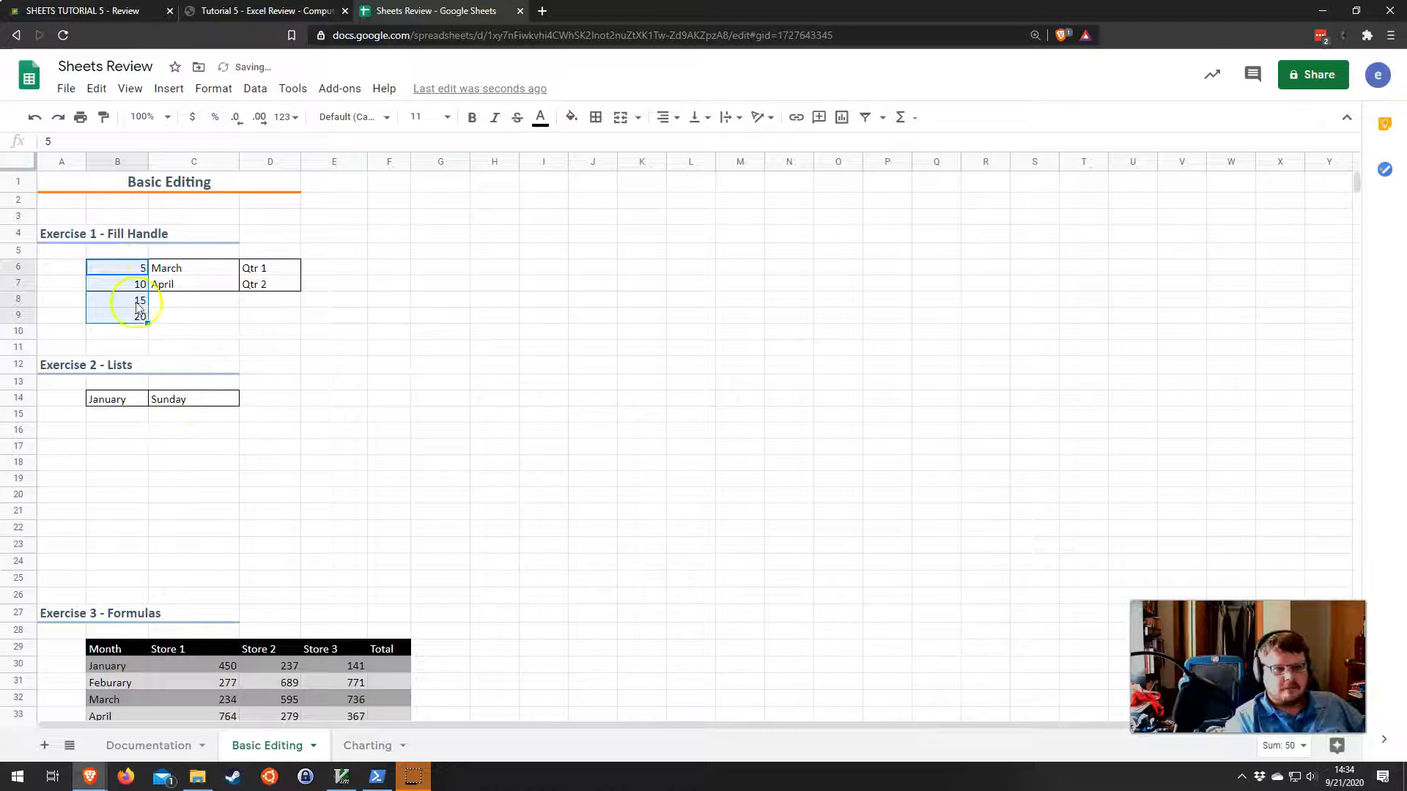
Fill the month series in column C and the Qtr series in column D of Exercise 1 down to row 9
left_click_drag(189, 269, 239, 324)
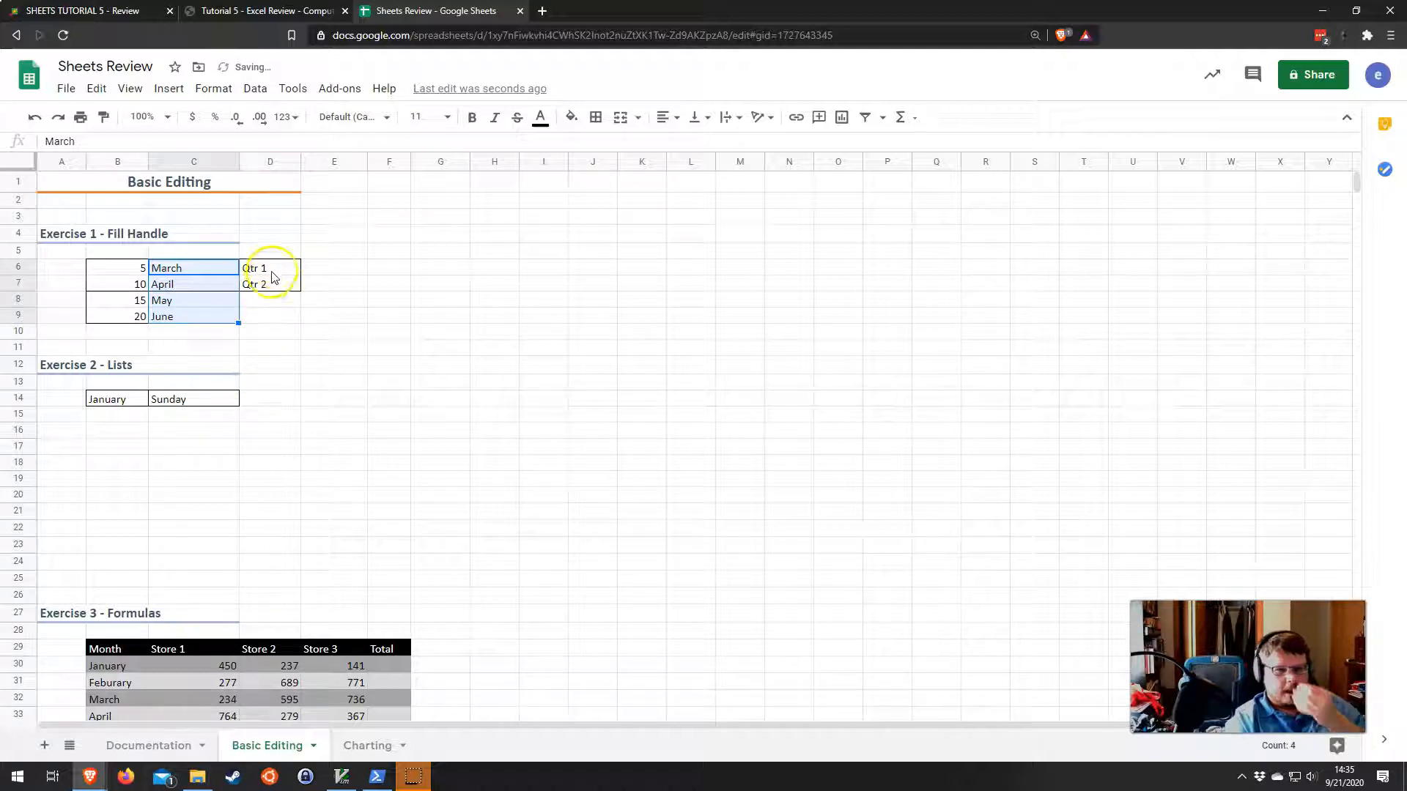
left_click_drag(271, 271, 272, 284)
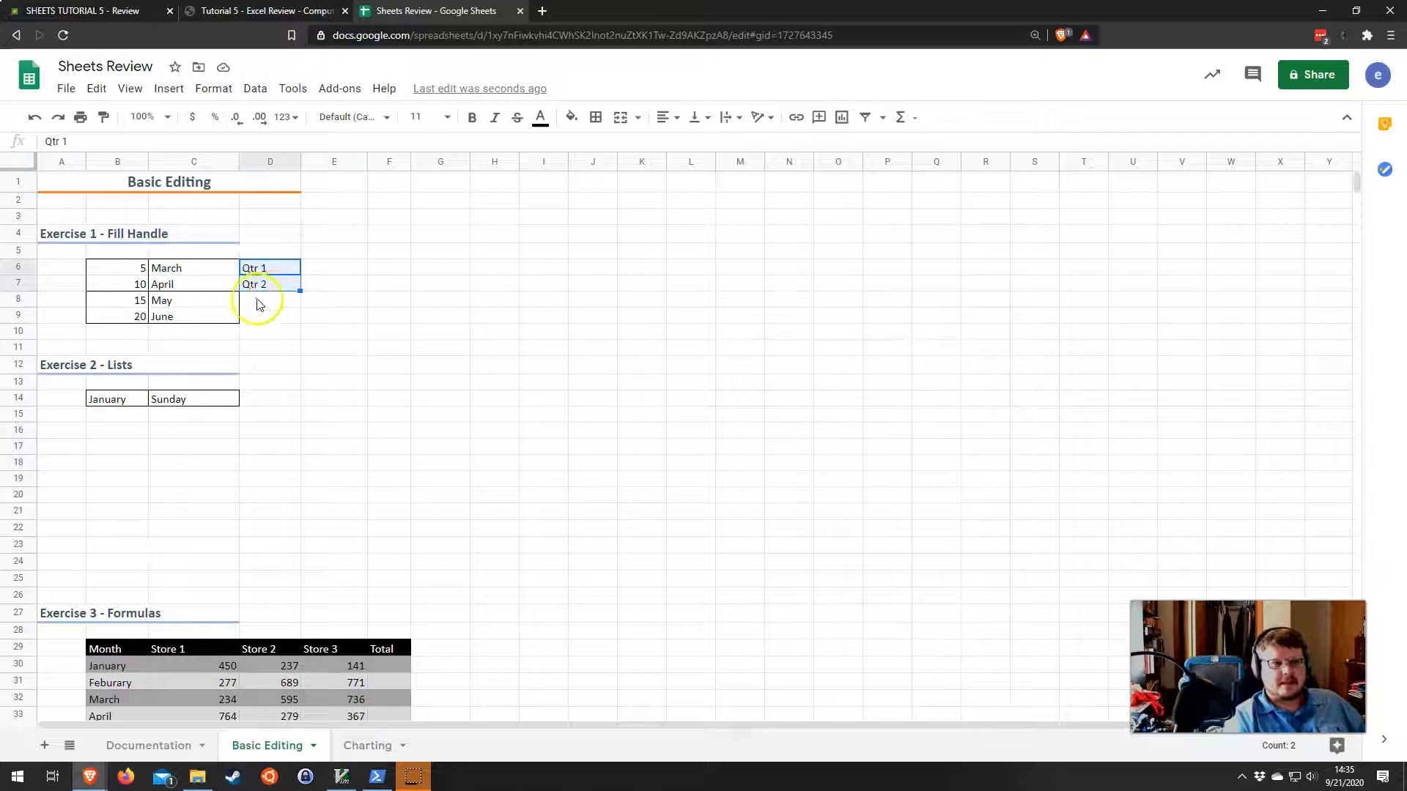
left_click_drag(297, 289, 293, 319)
left_click(390, 418)
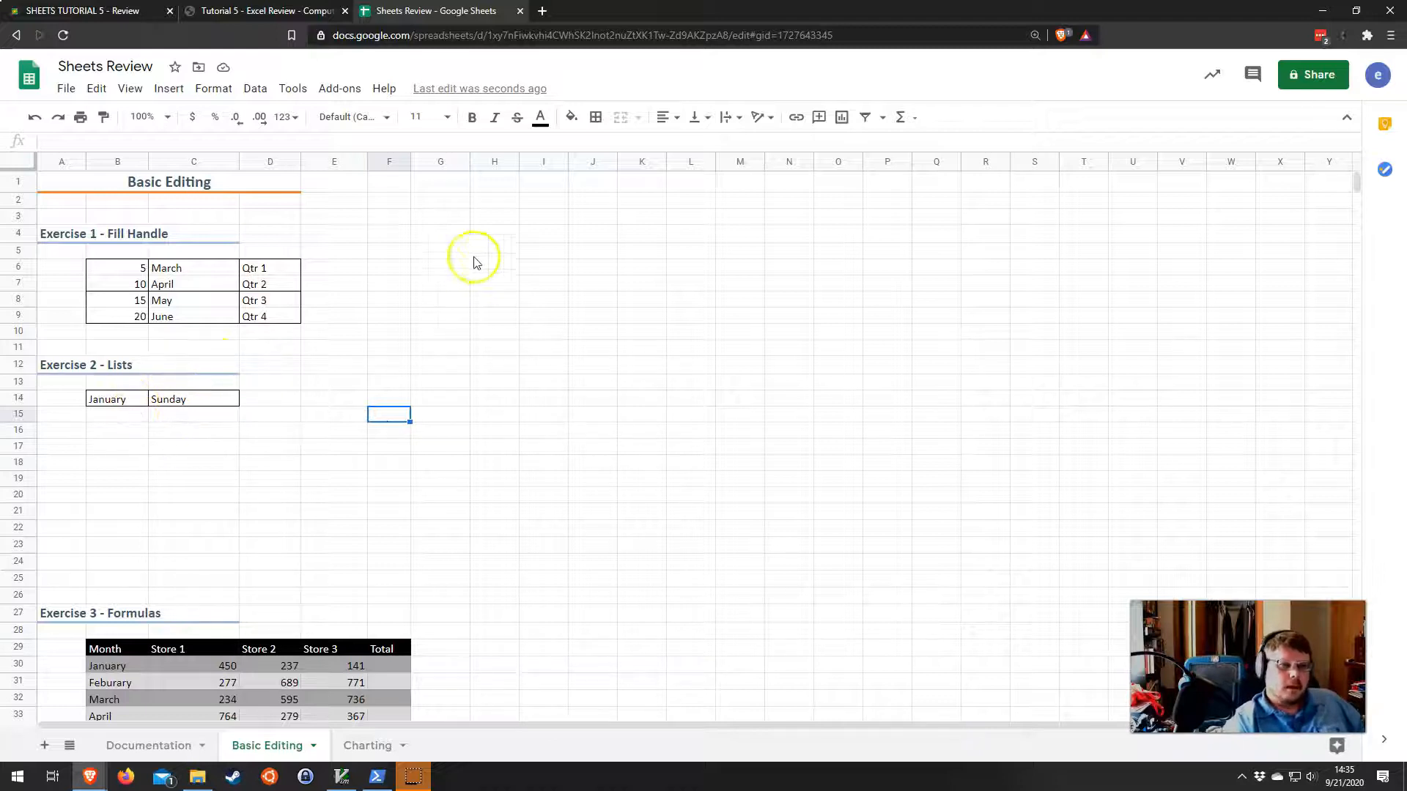
Try a series starting with Week 1 in E6, filled down to E9, and clear those cells
left_click(354, 270)
type("We")
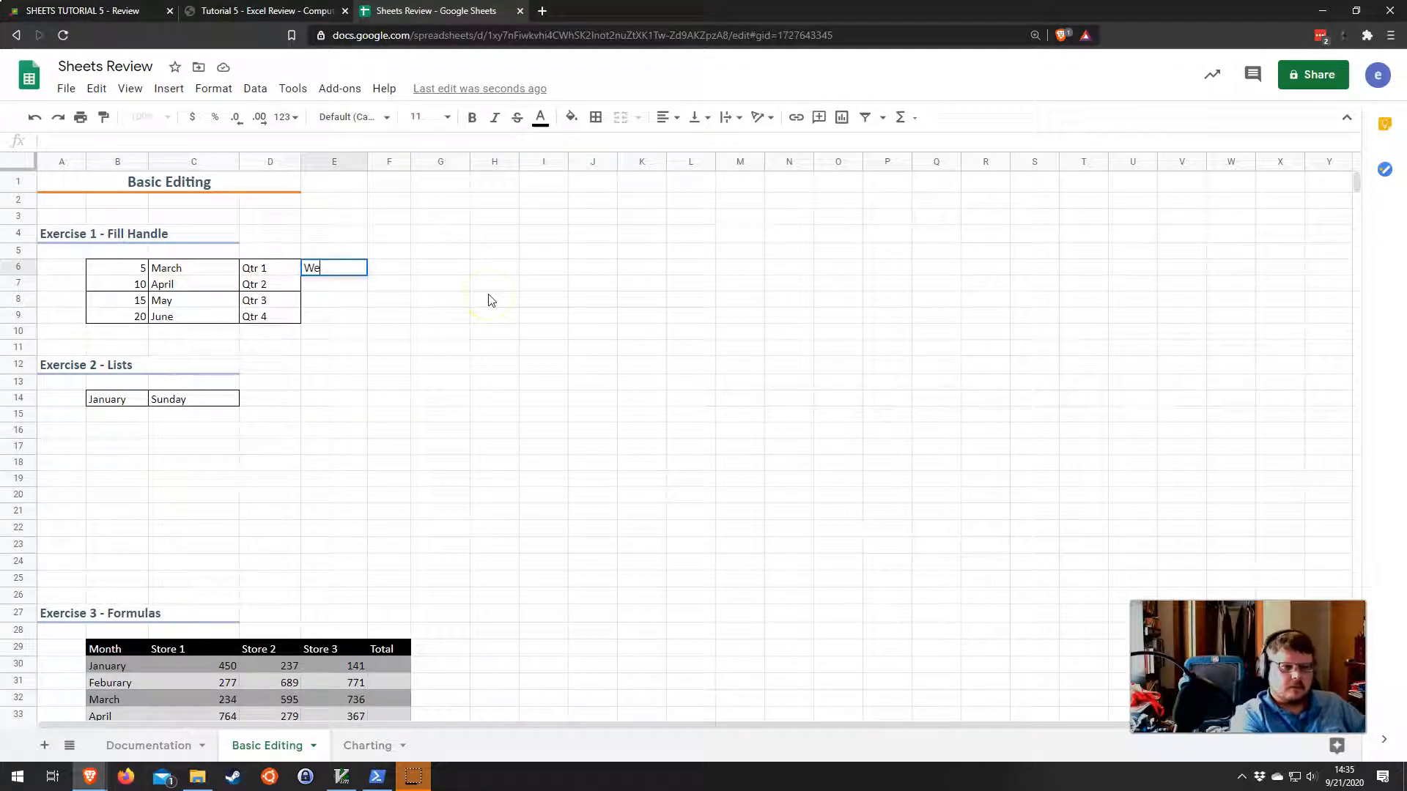
type("ek 1")
key("Return")
left_click(362, 268)
left_click_drag(367, 271, 365, 317)
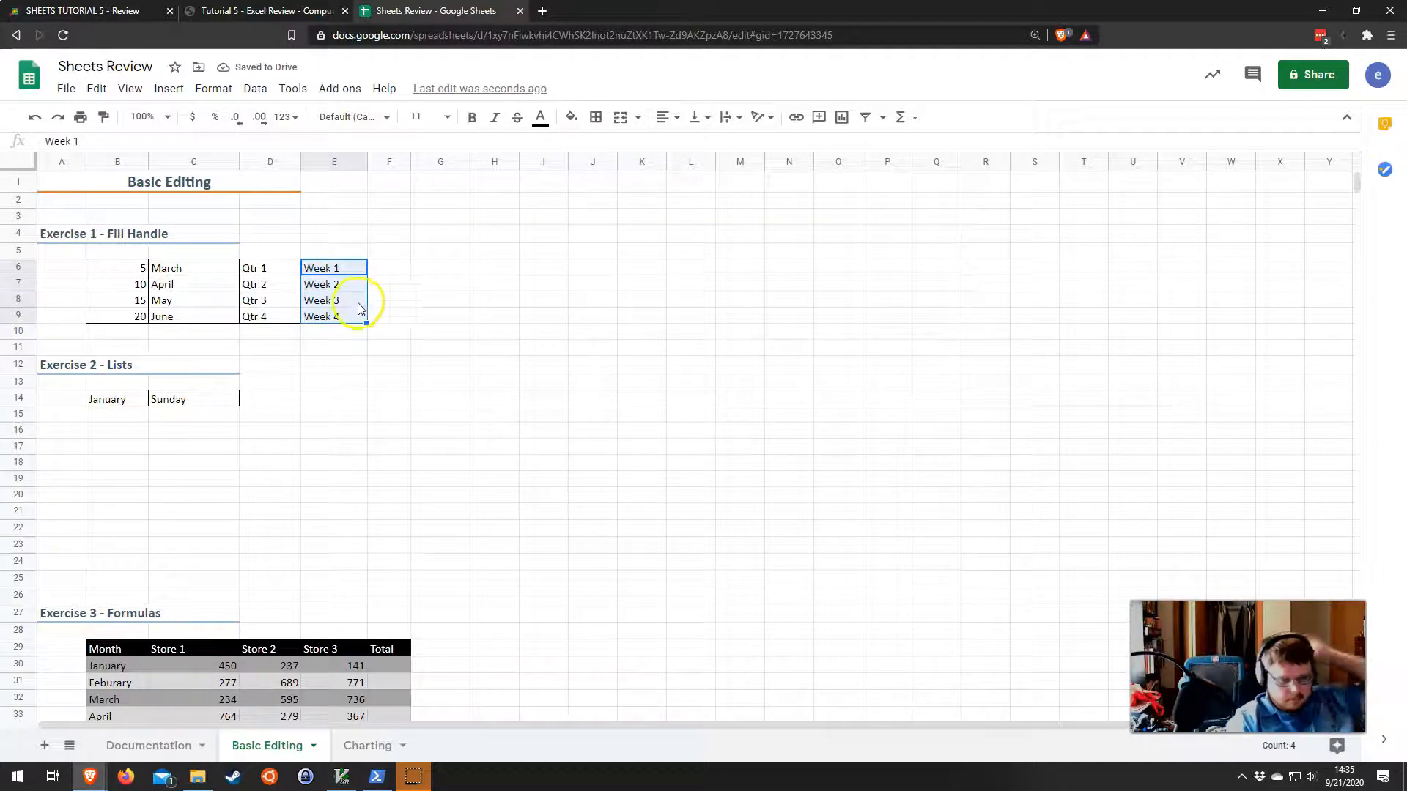
key("Delete")
In Exercise 2, fill the months from January down to December in B25 and the weekdays from Sunday down to Saturday in C20
left_click(121, 401)
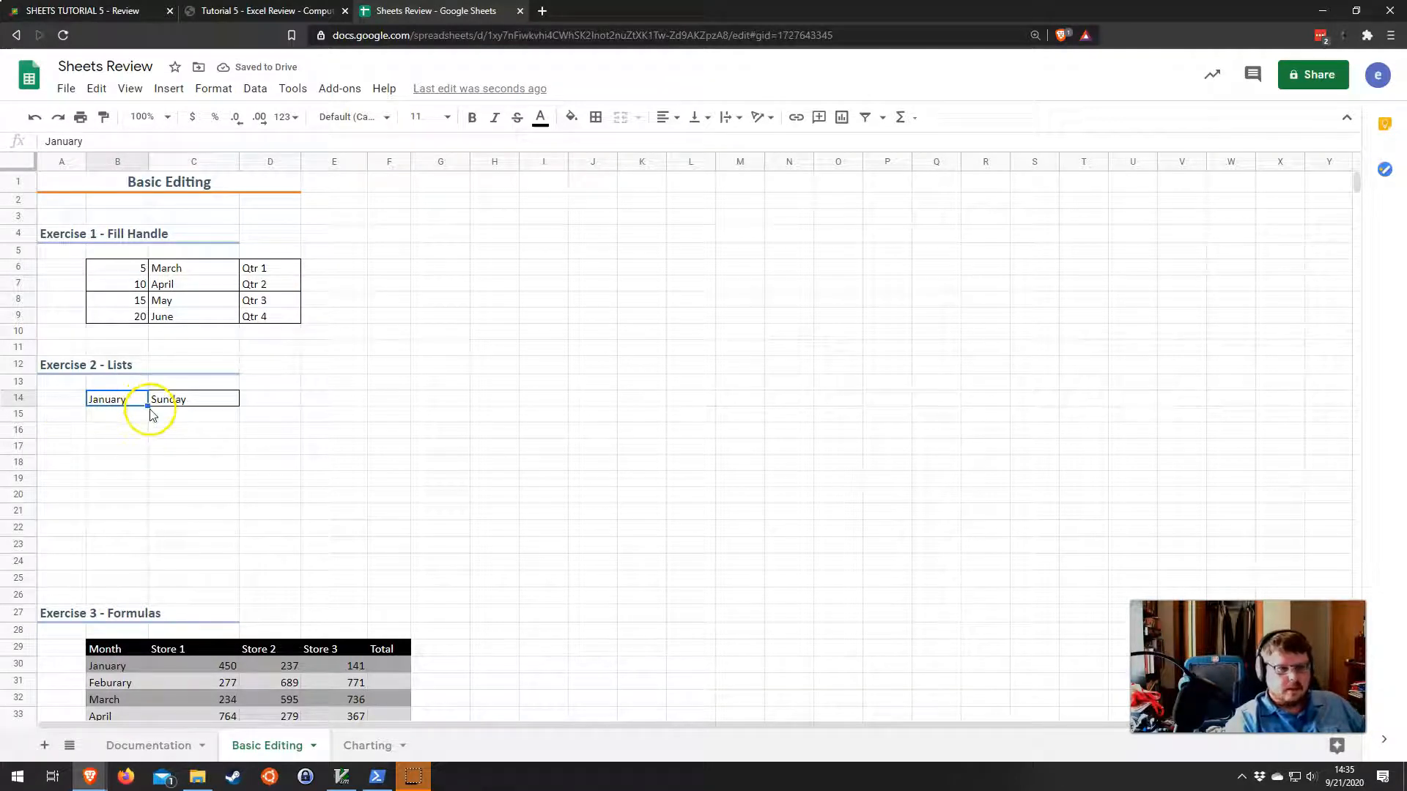
left_click_drag(147, 402, 146, 586)
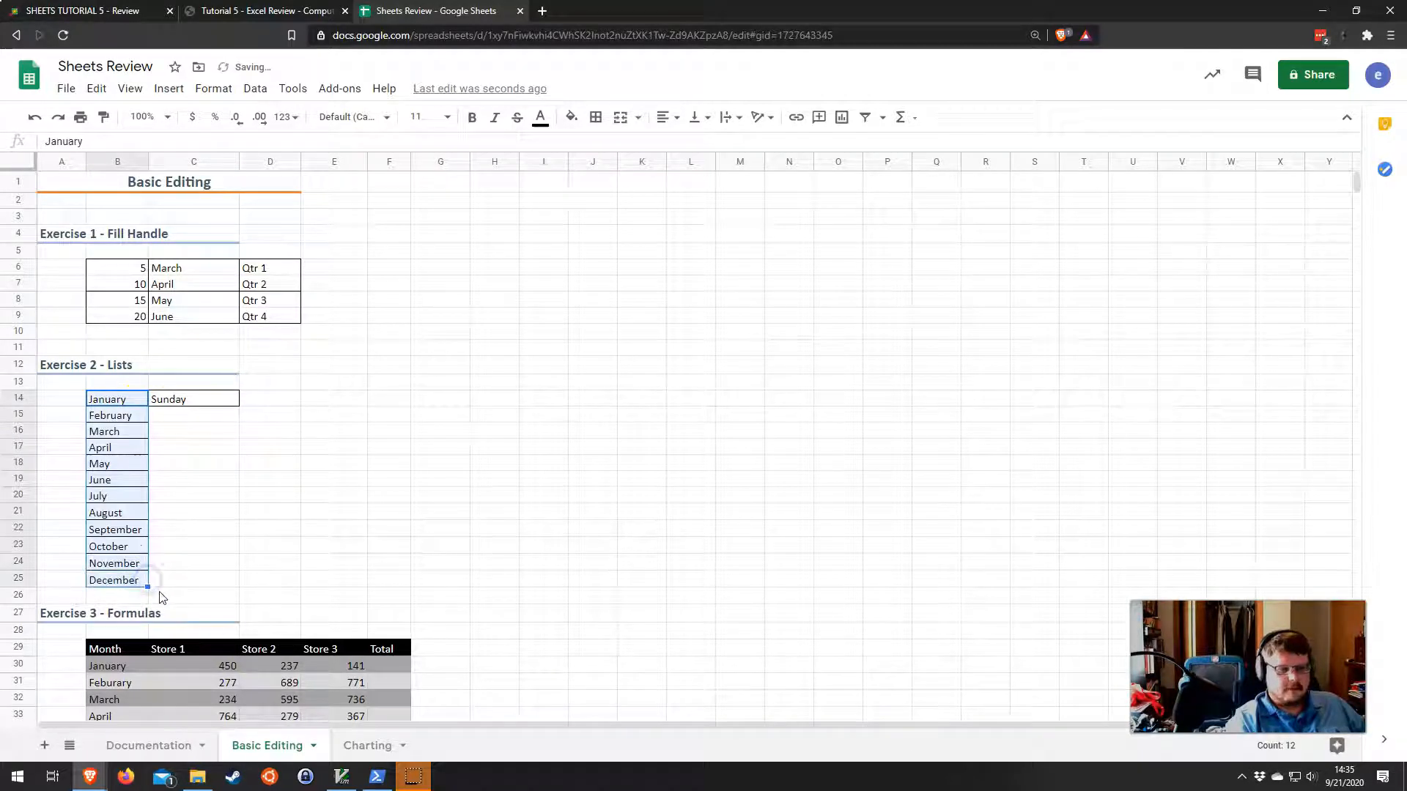
left_click(194, 399)
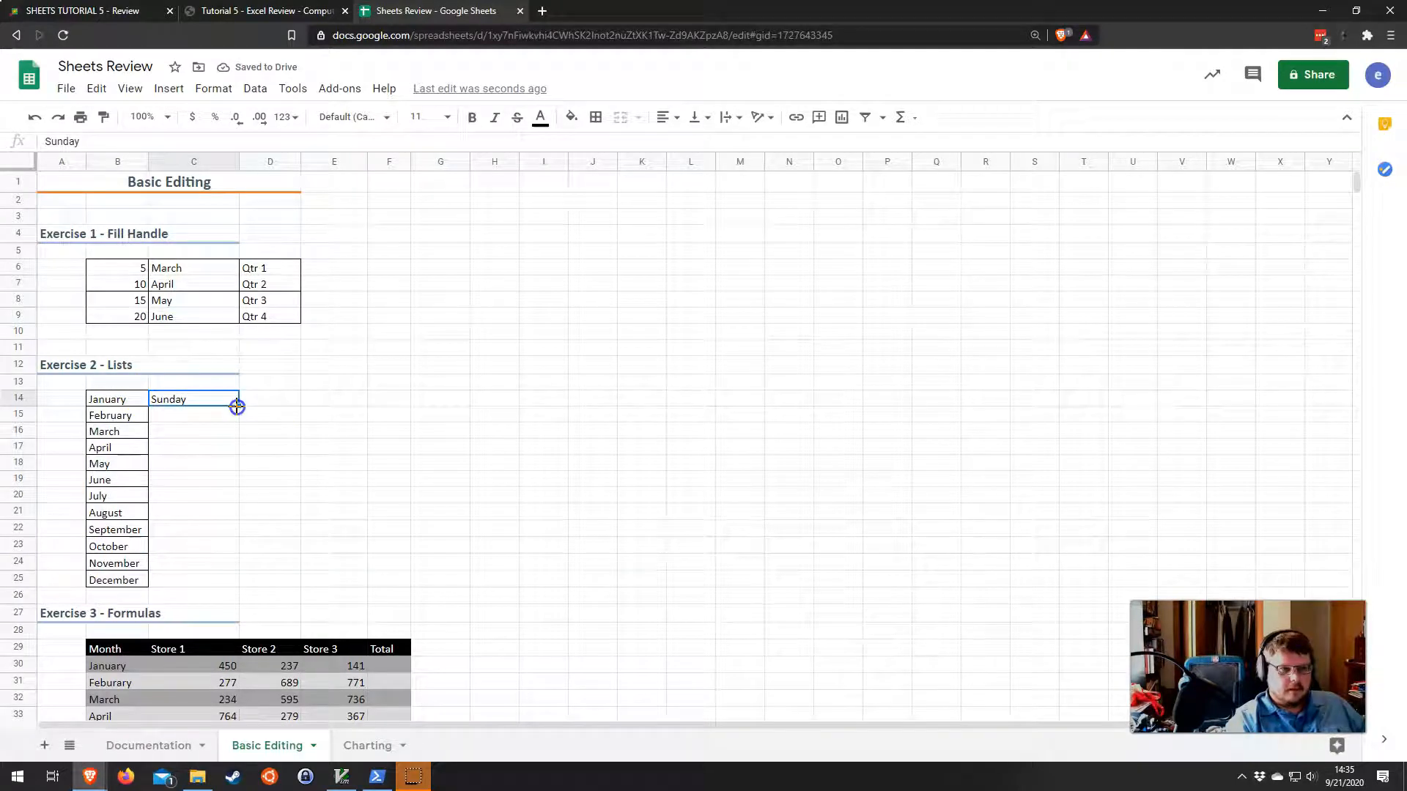
left_click_drag(239, 407, 233, 497)
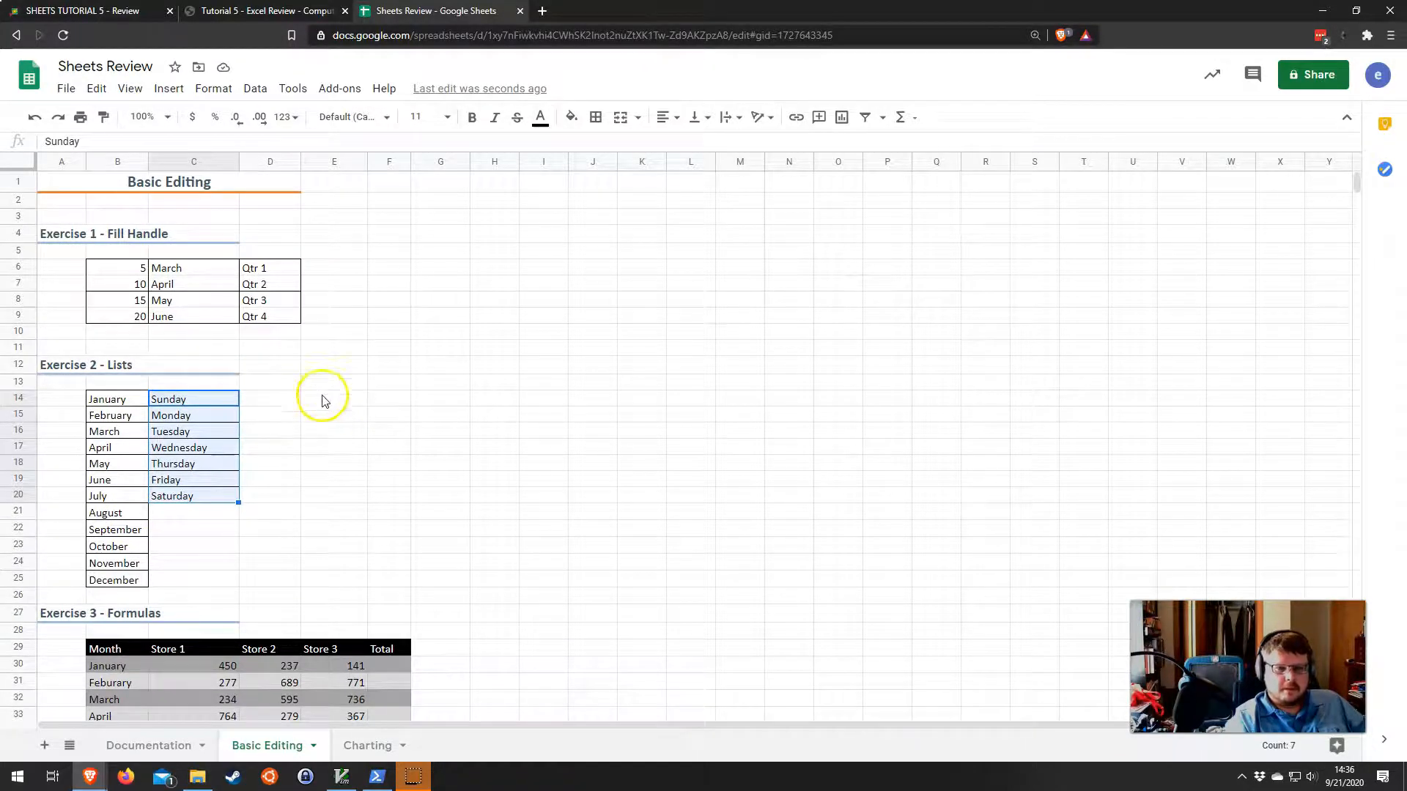
Total the Store 1 column of Exercise 3 in C34 with SUM over C30:C33
scroll(305, 403, "down", 1)
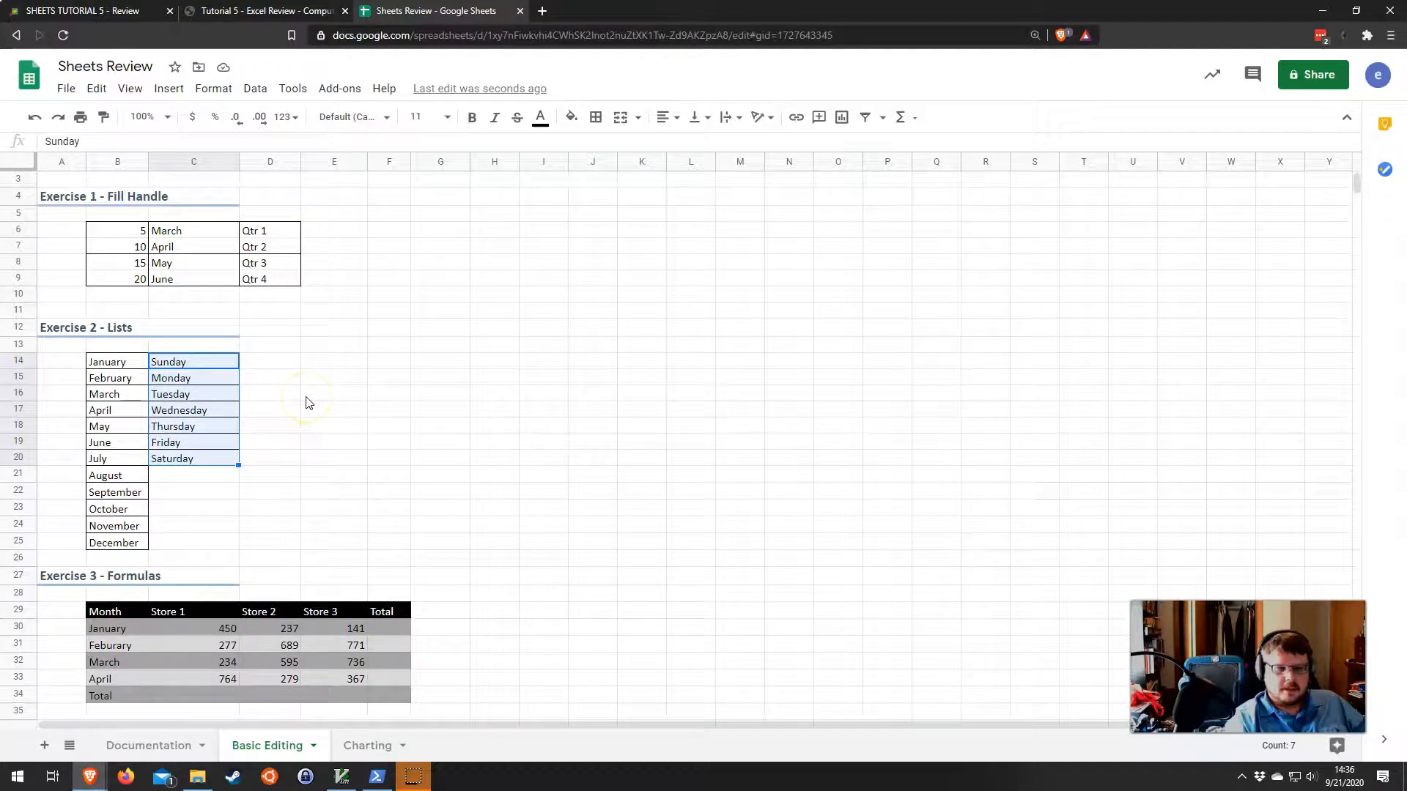
scroll(304, 418, "up", 1)
scroll(312, 429, "down", 2)
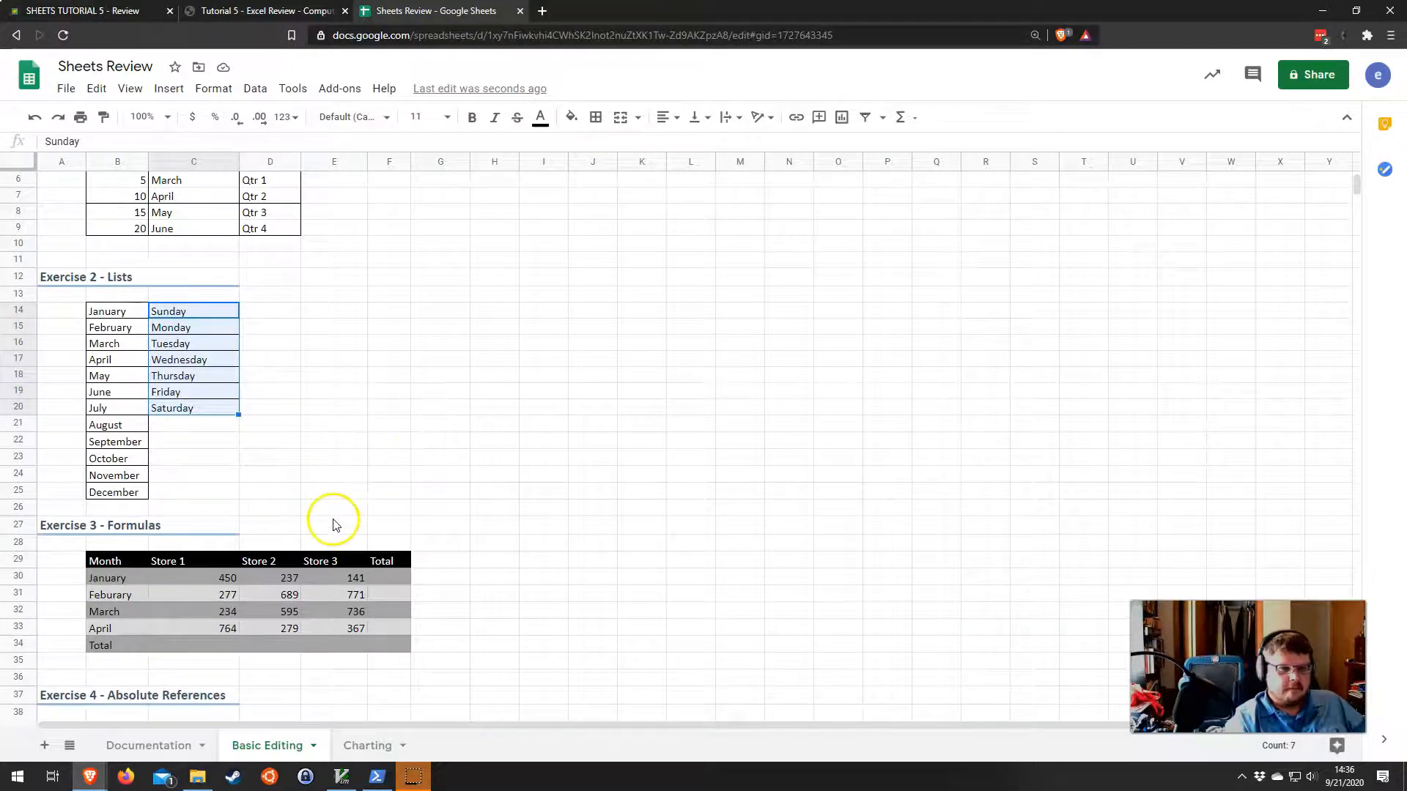
scroll(331, 521, "down", 1)
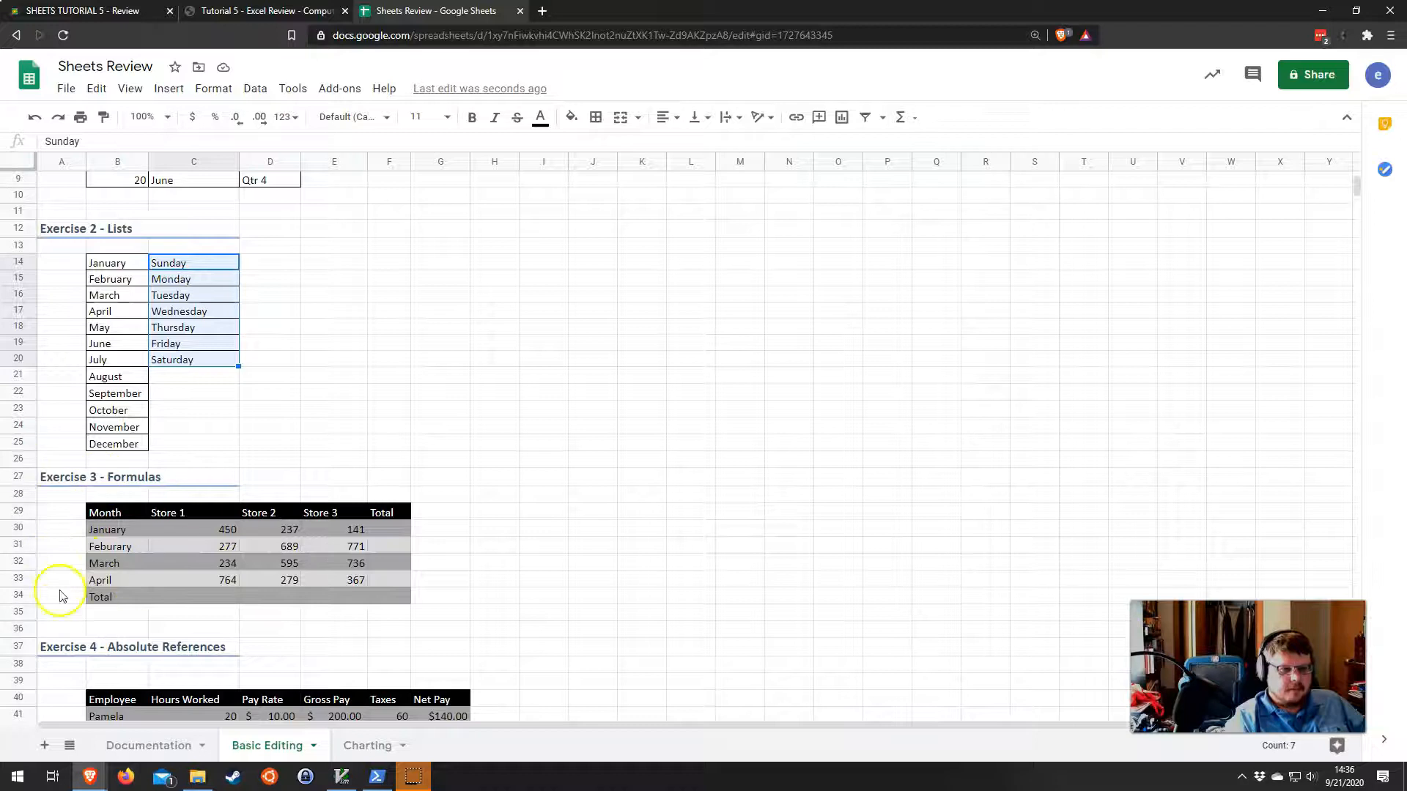
scroll(322, 542, "down", 1)
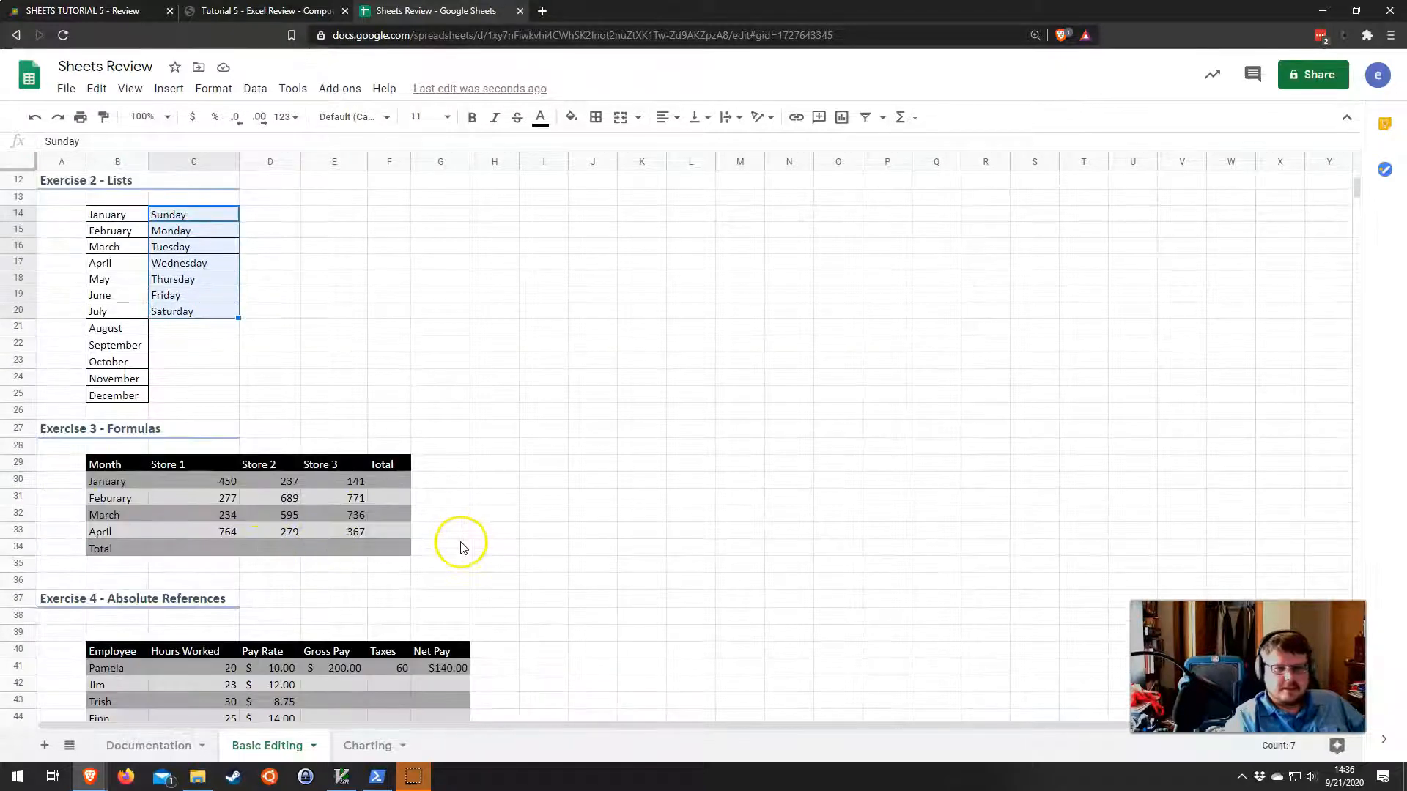
scroll(462, 543, "down", 1)
left_click(194, 519)
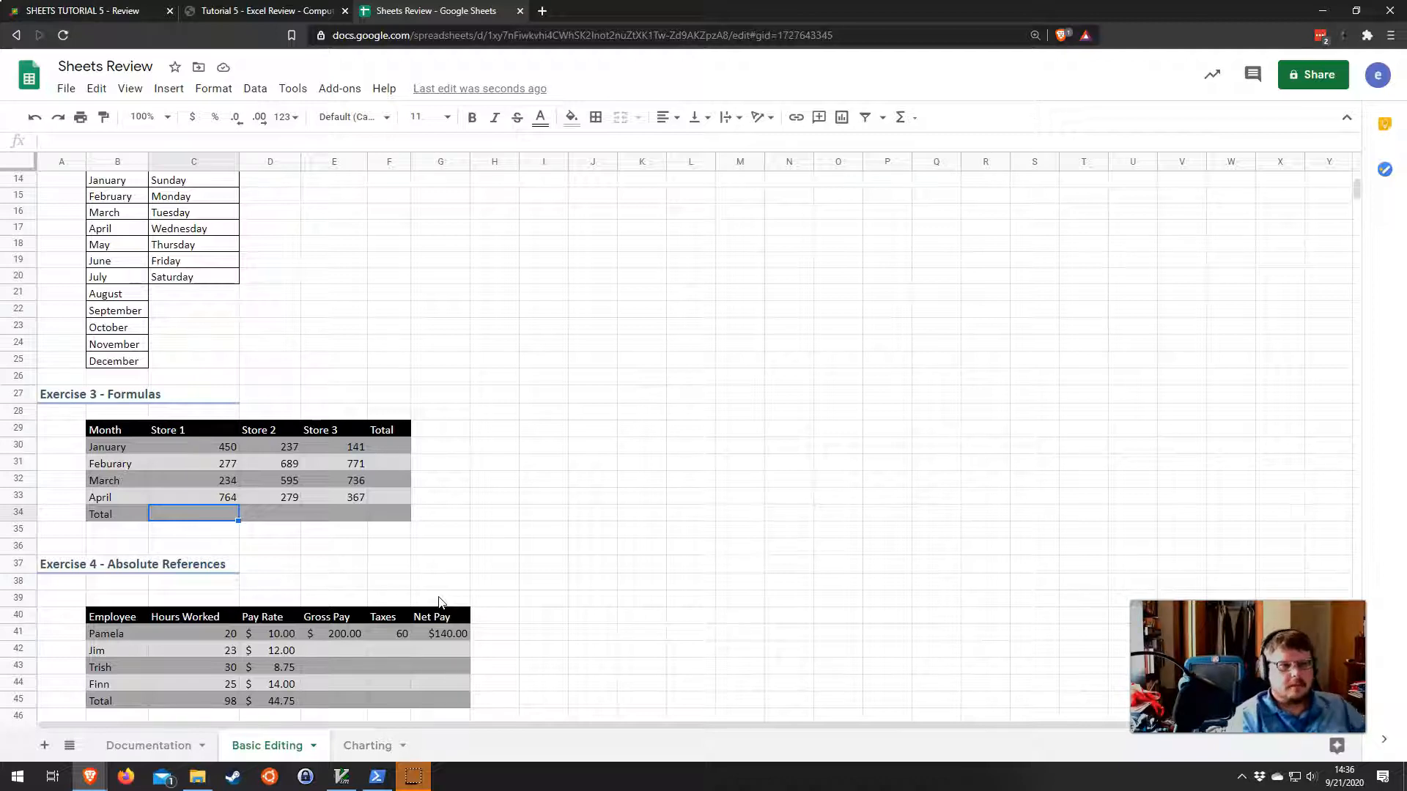
left_click(916, 118)
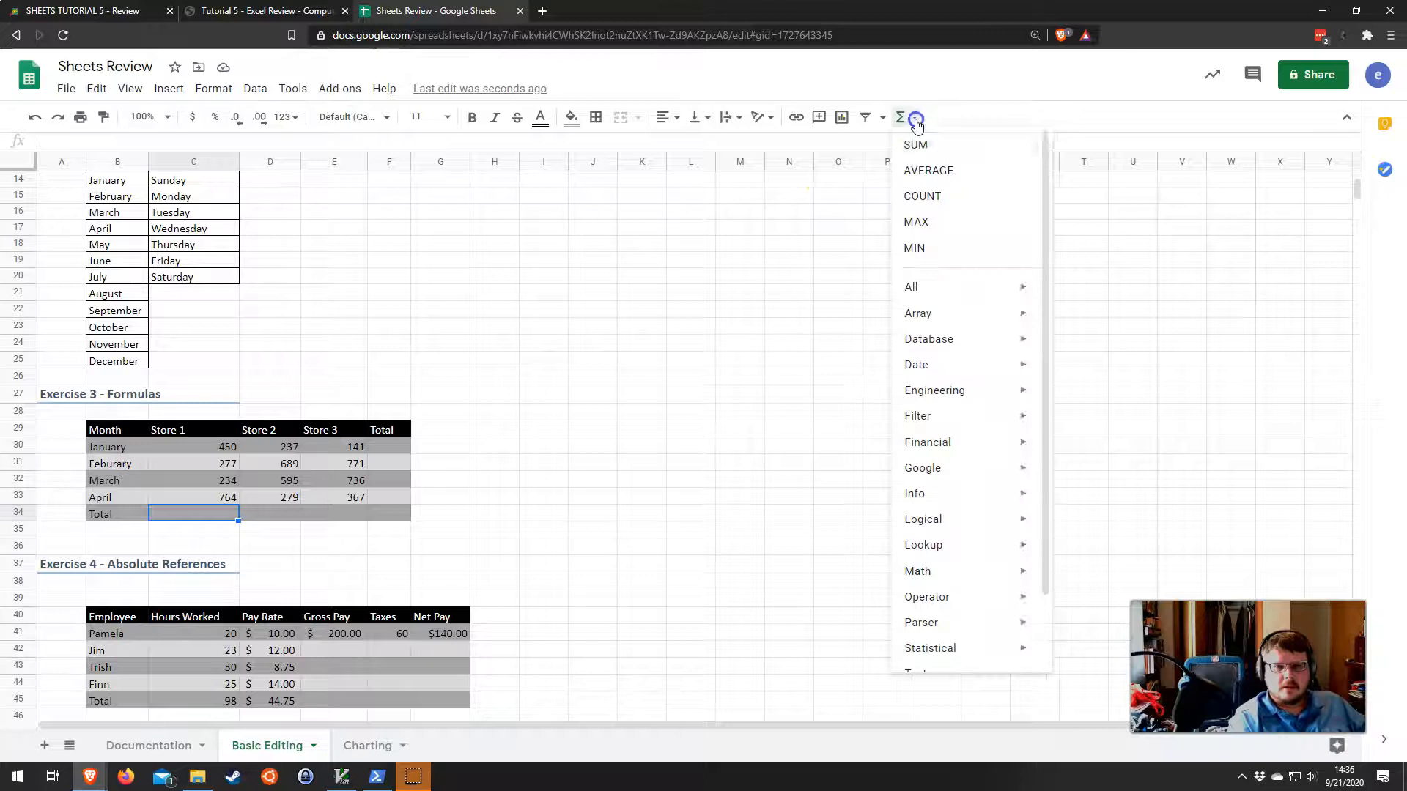
left_click(917, 144)
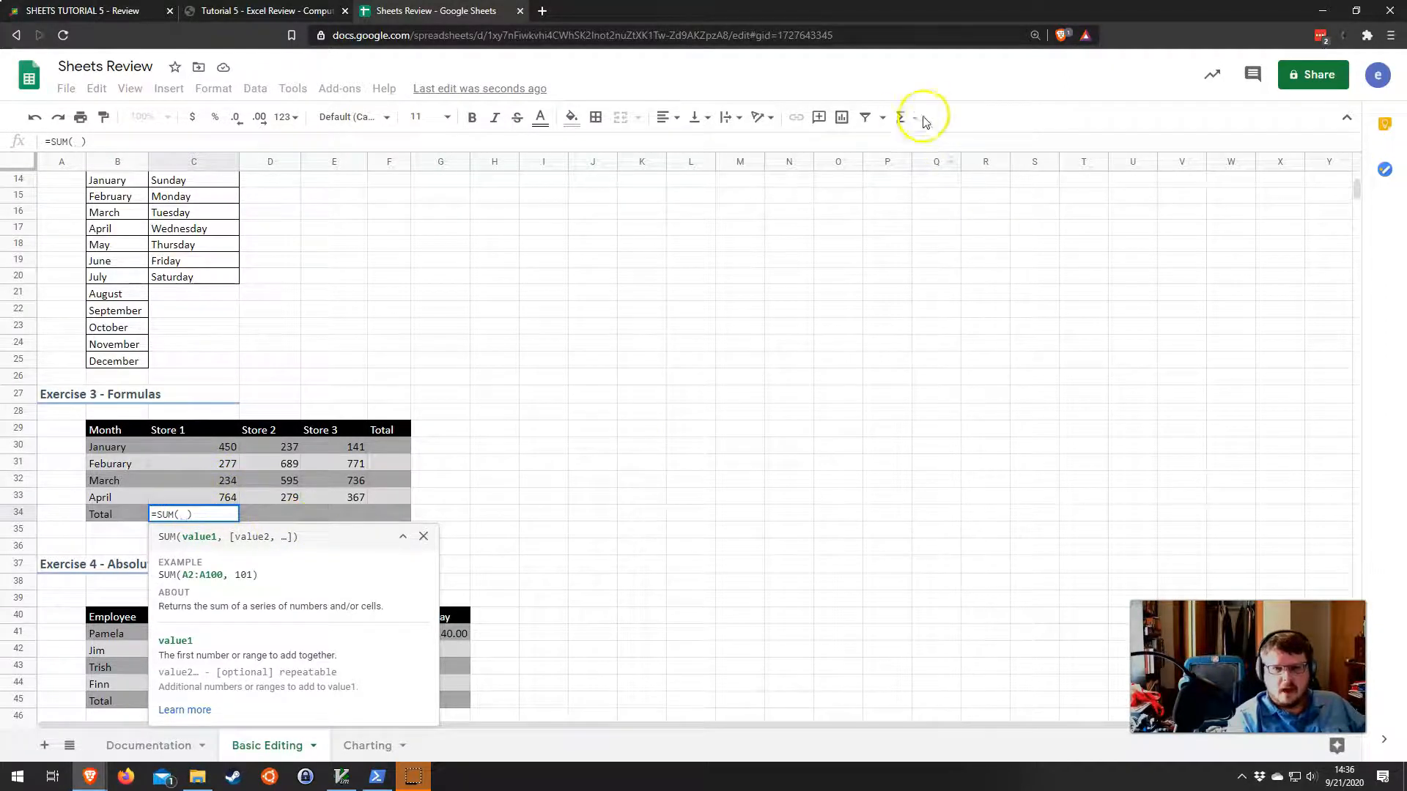
left_click_drag(204, 444, 203, 501)
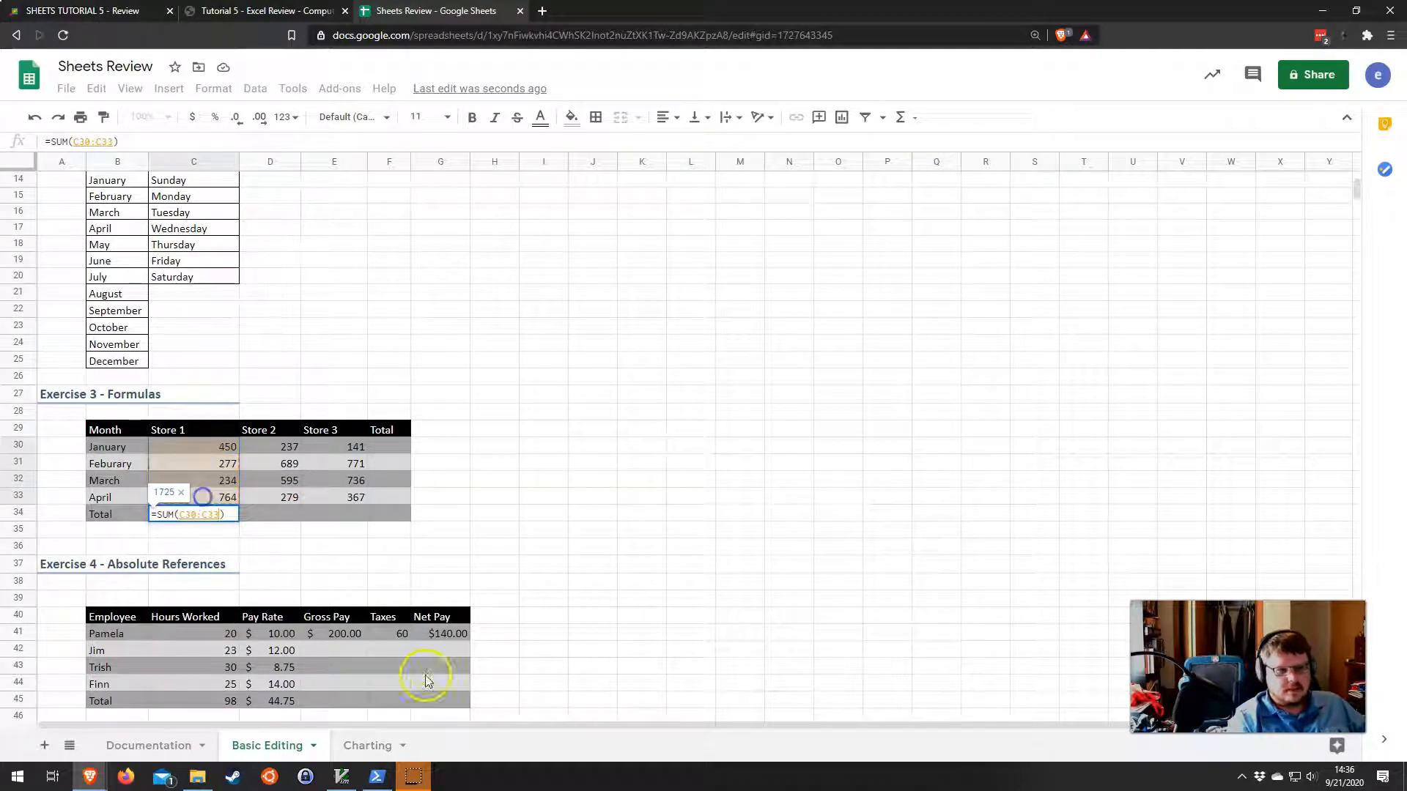
key("Return")
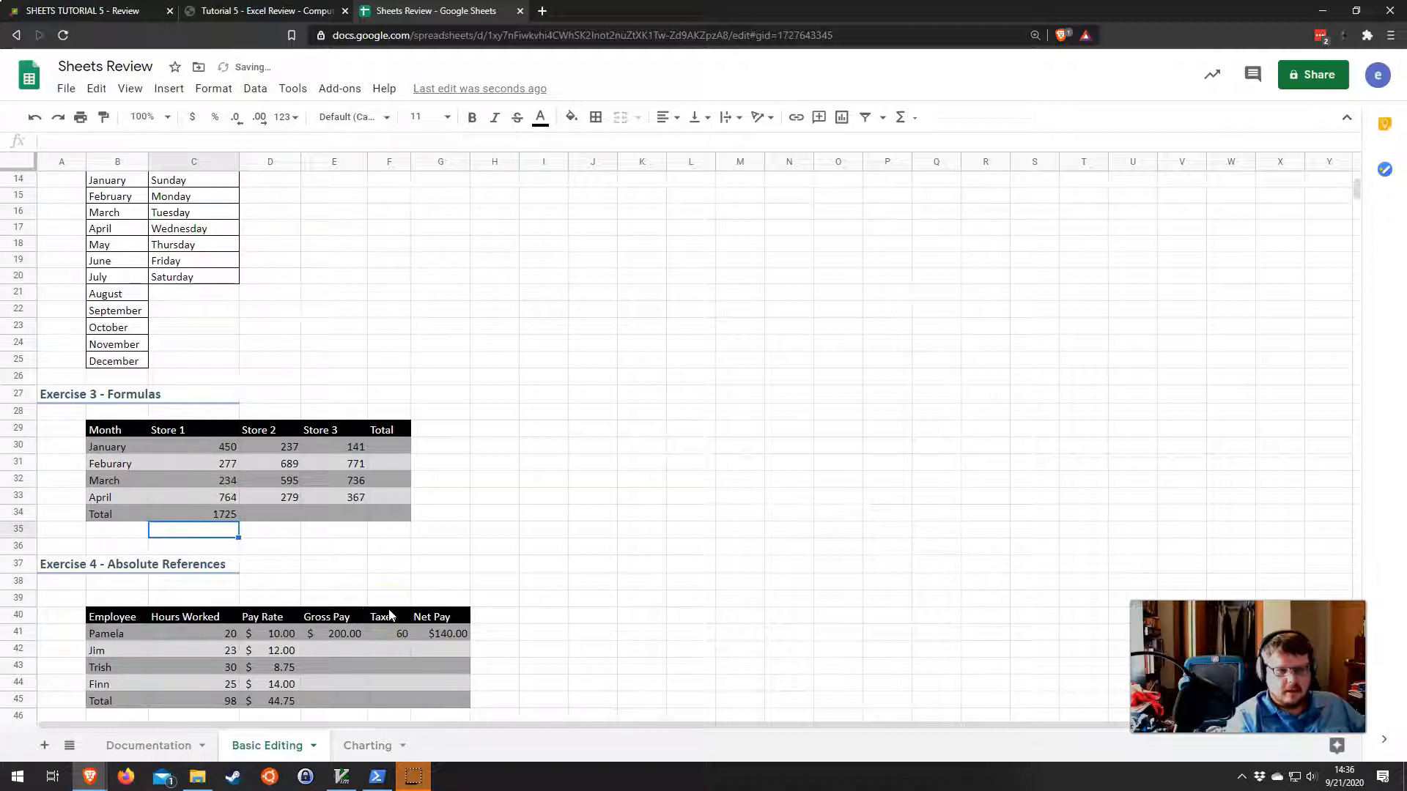
Enter =SUM(C30:E30) in F30 to total January's sales across the three stores
left_click(389, 445)
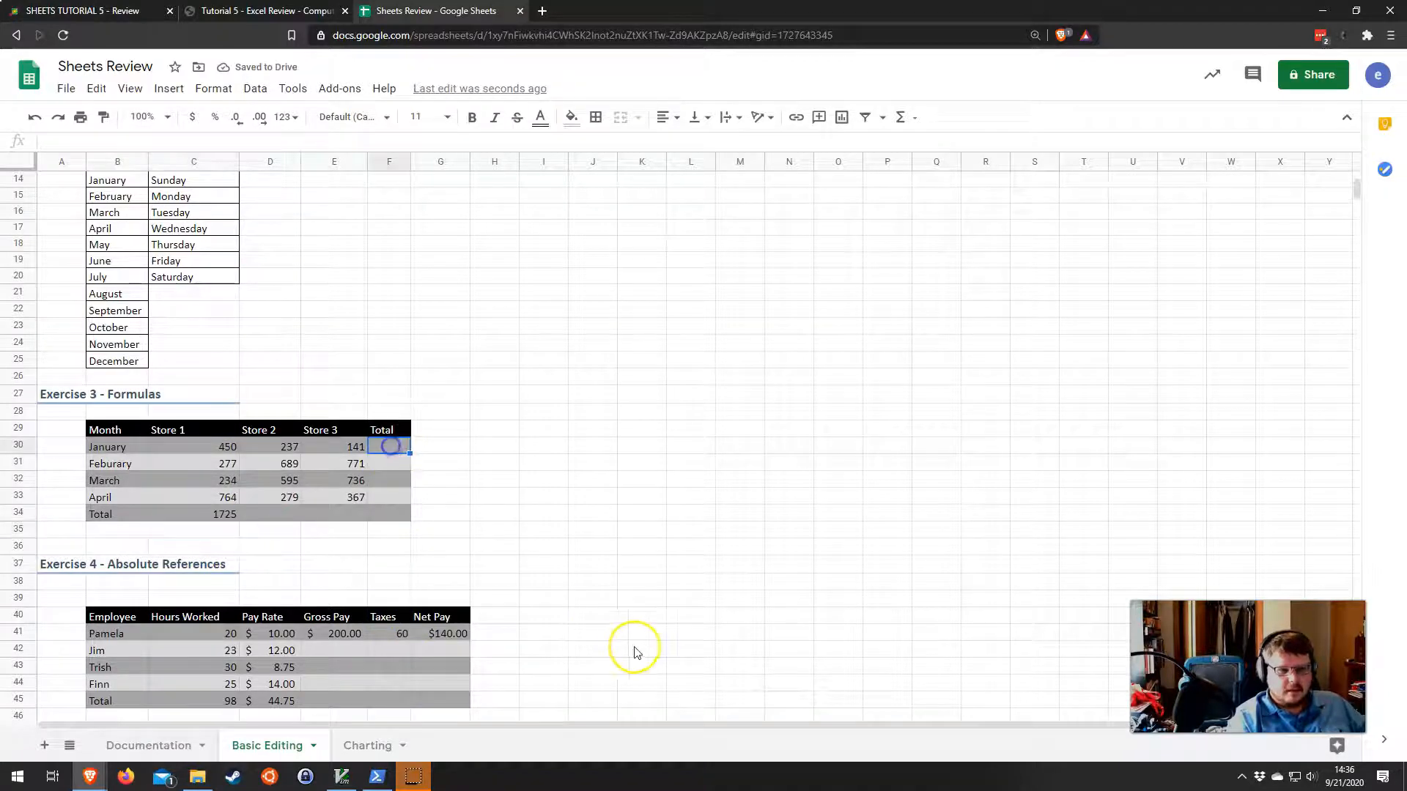
type("=SUM(C30:E30")
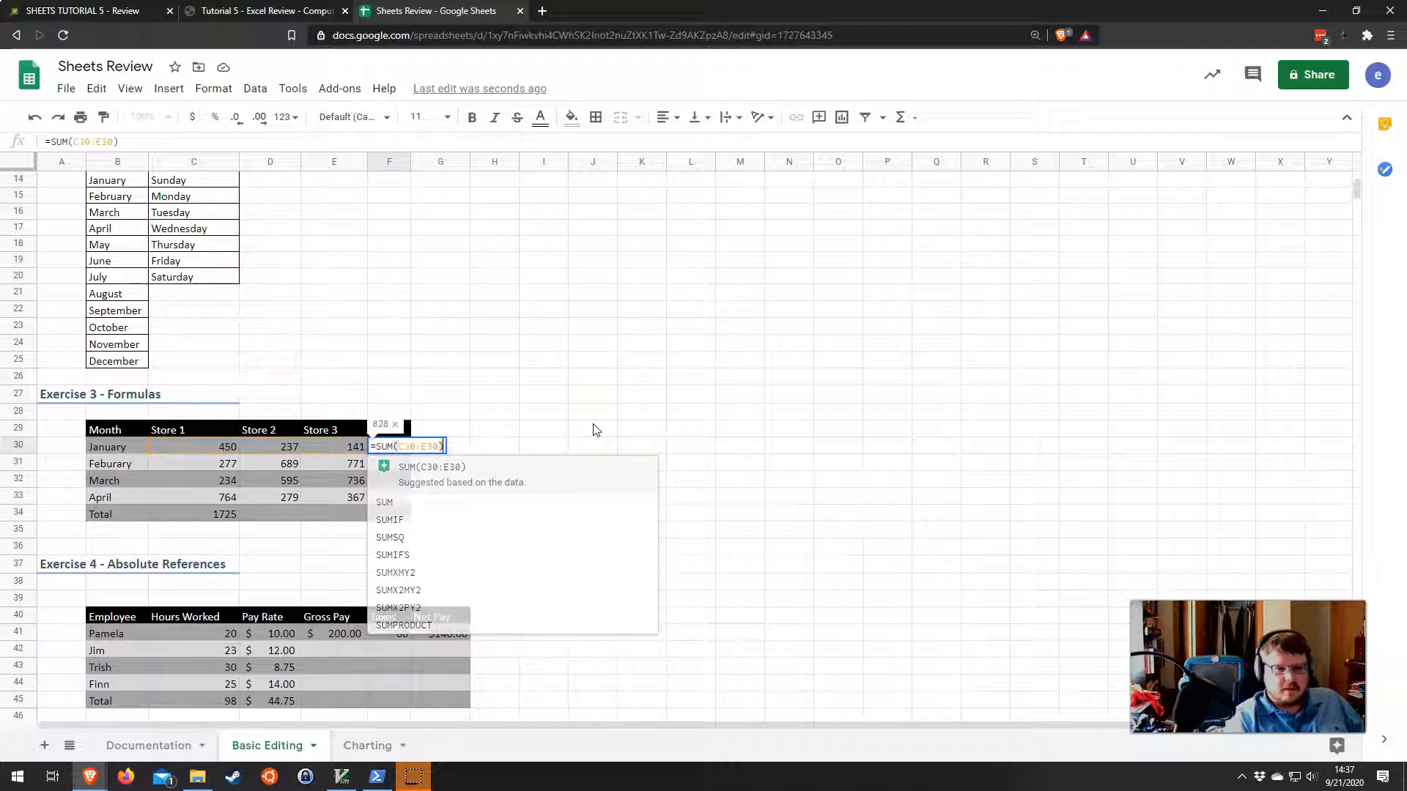
key("Tab")
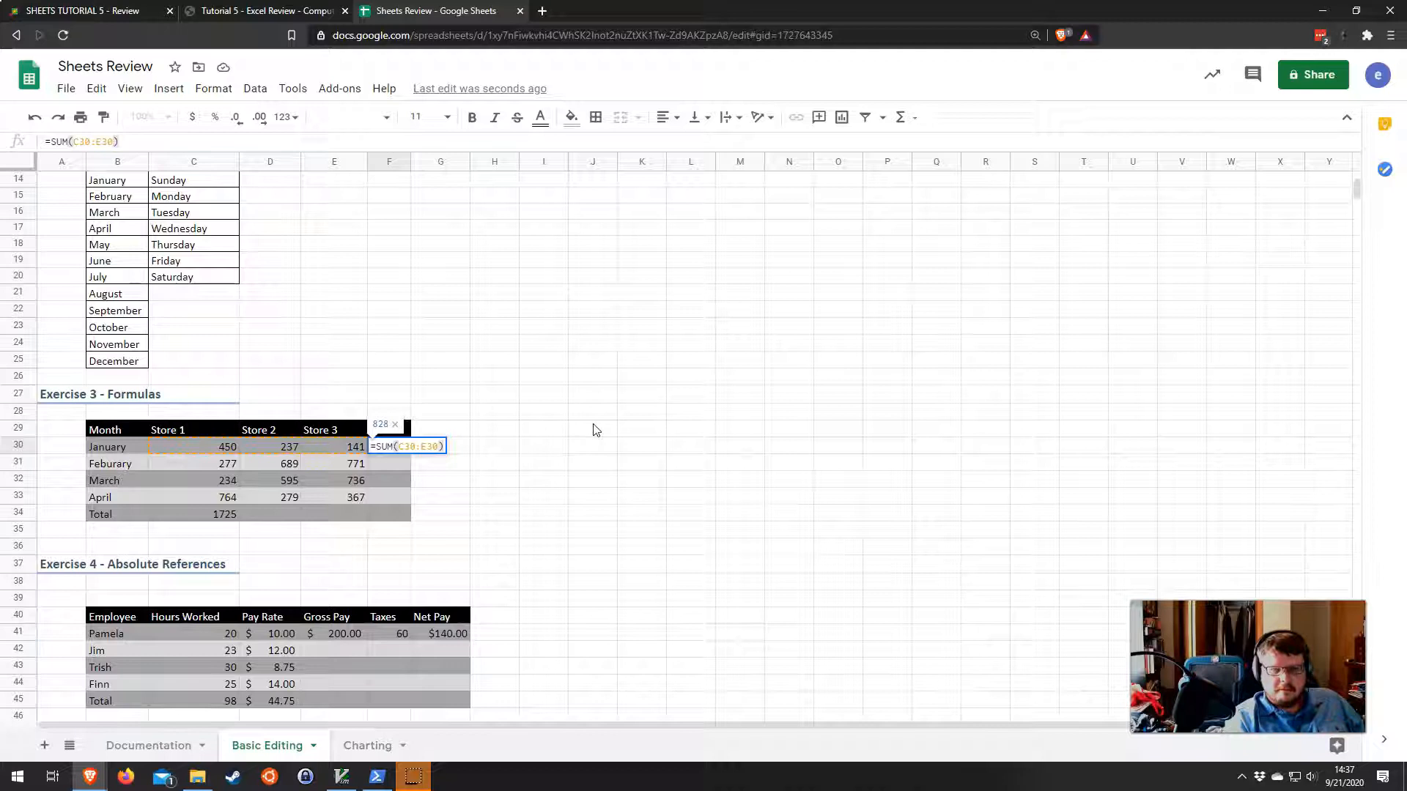
key("Return")
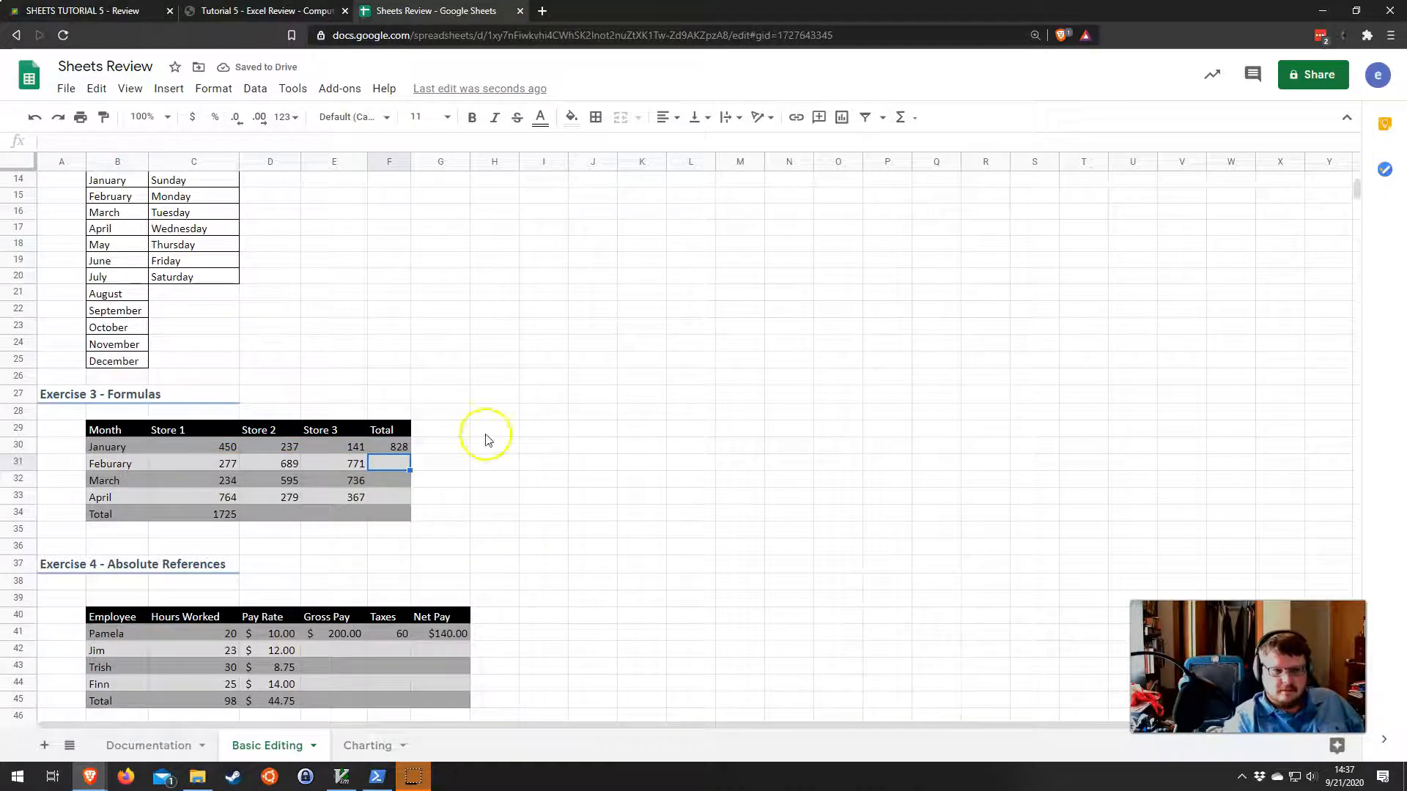
Clear the January total in F30 and re-enter it by accepting the suggested SUM(C30:E30) formula
left_click(399, 448)
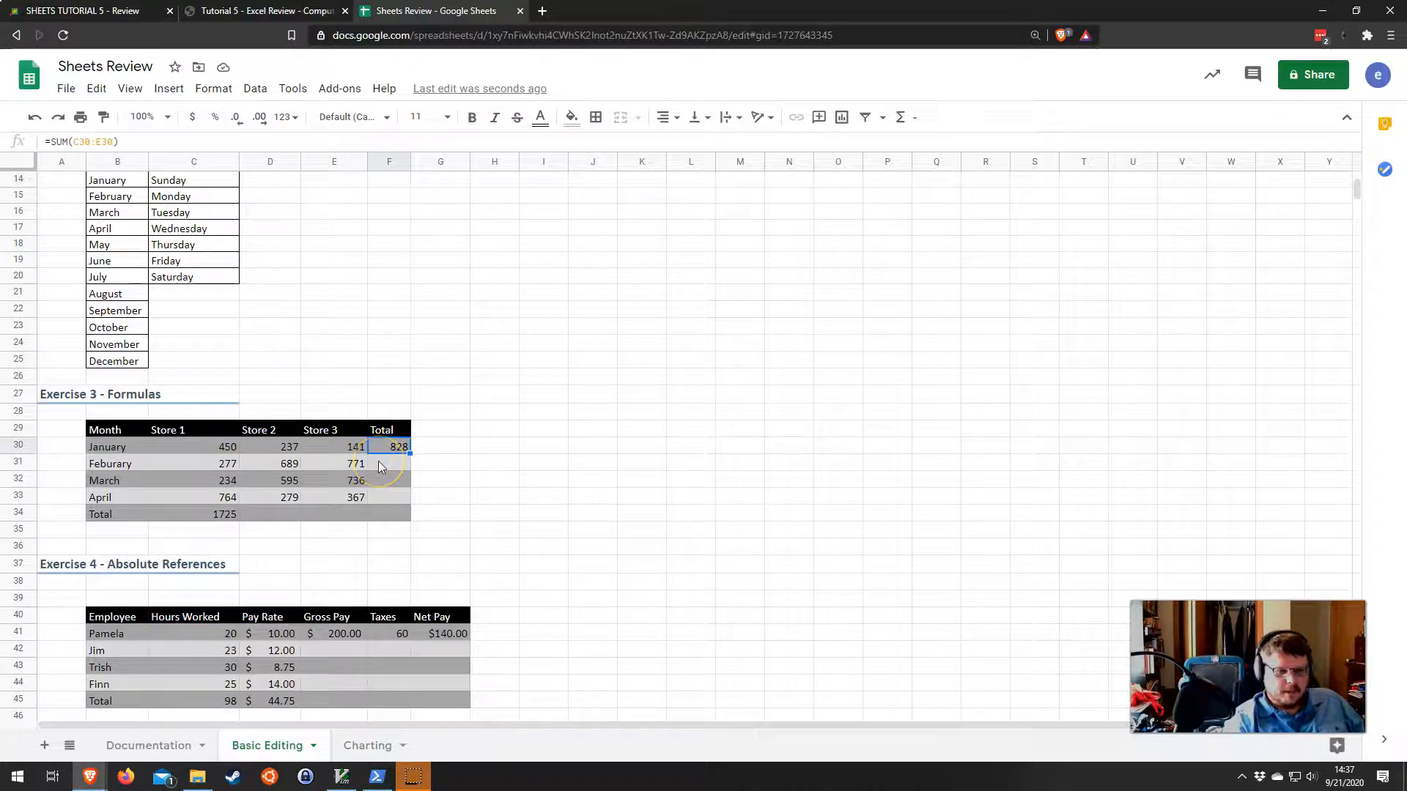
key("Delete")
type("=")
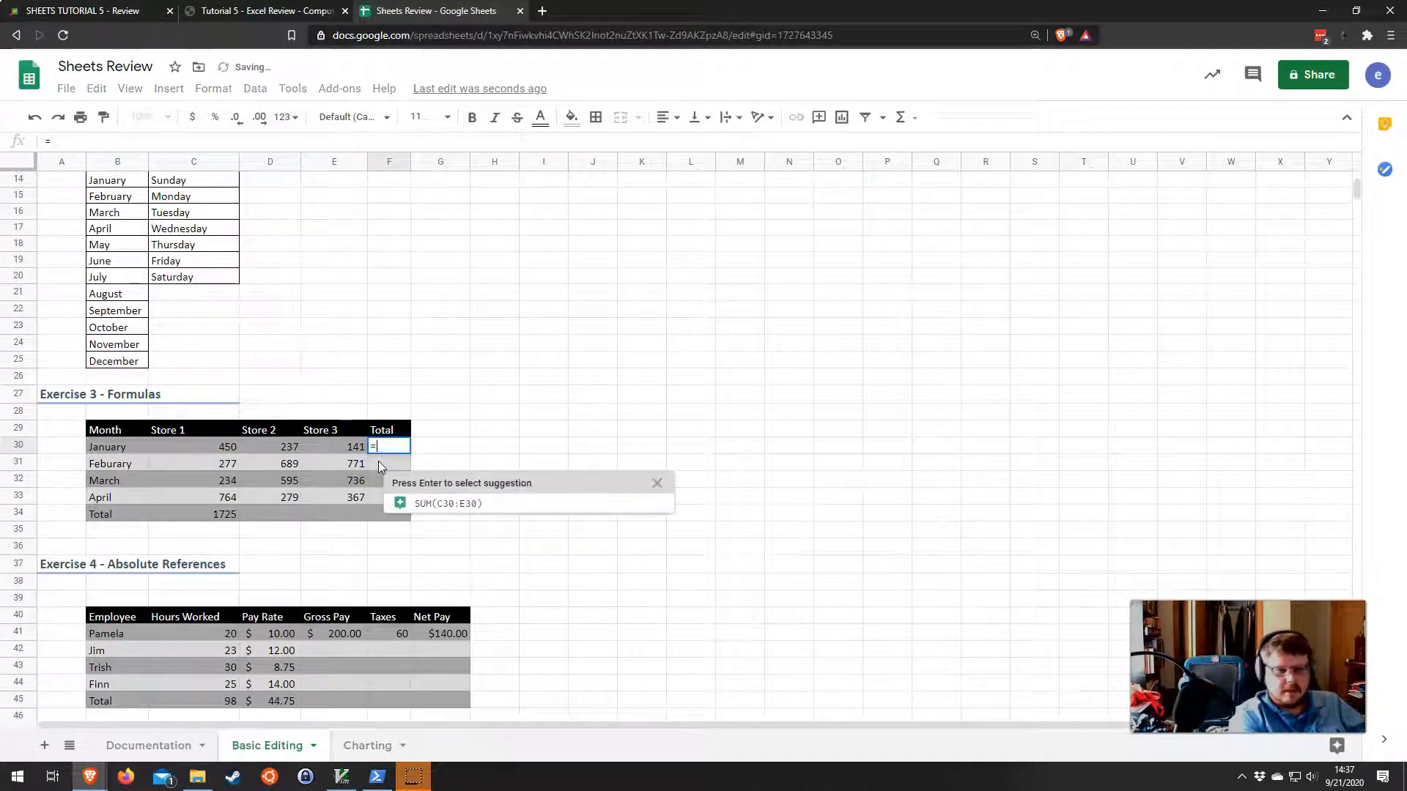
type("SUM")
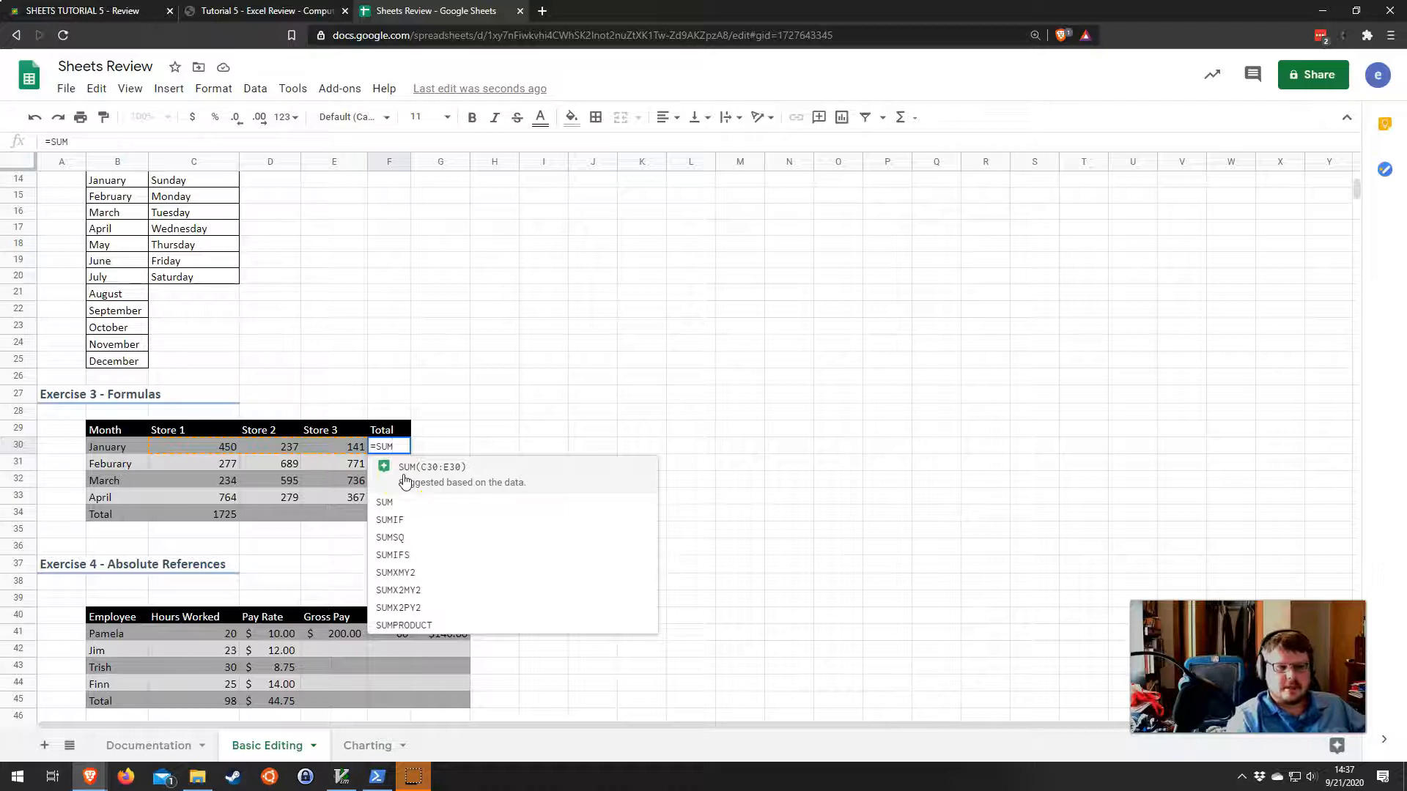
left_click(404, 481)
key("Return")
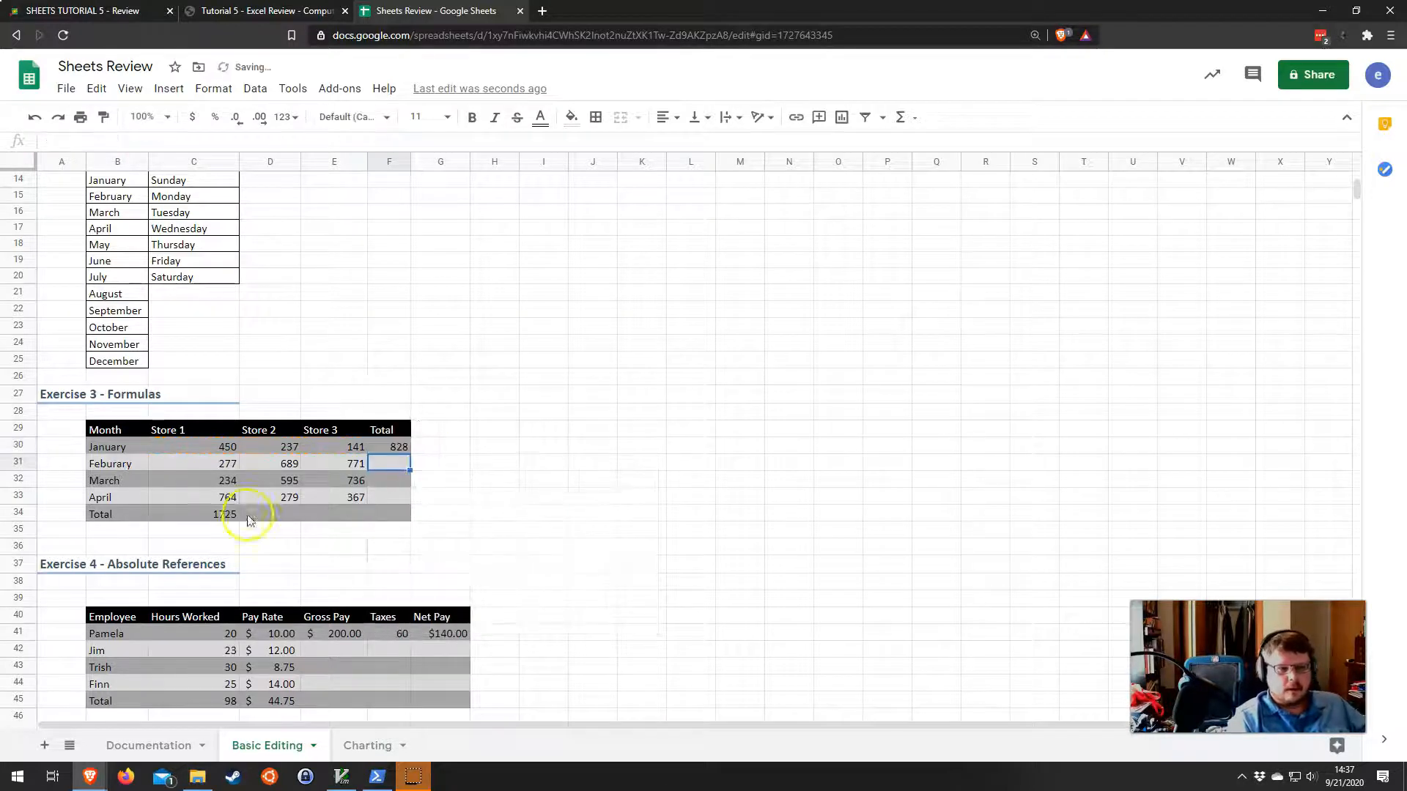
Fill the January total in F30 down to F34 and the Store 1 total in C34 across to E34
left_click(408, 442)
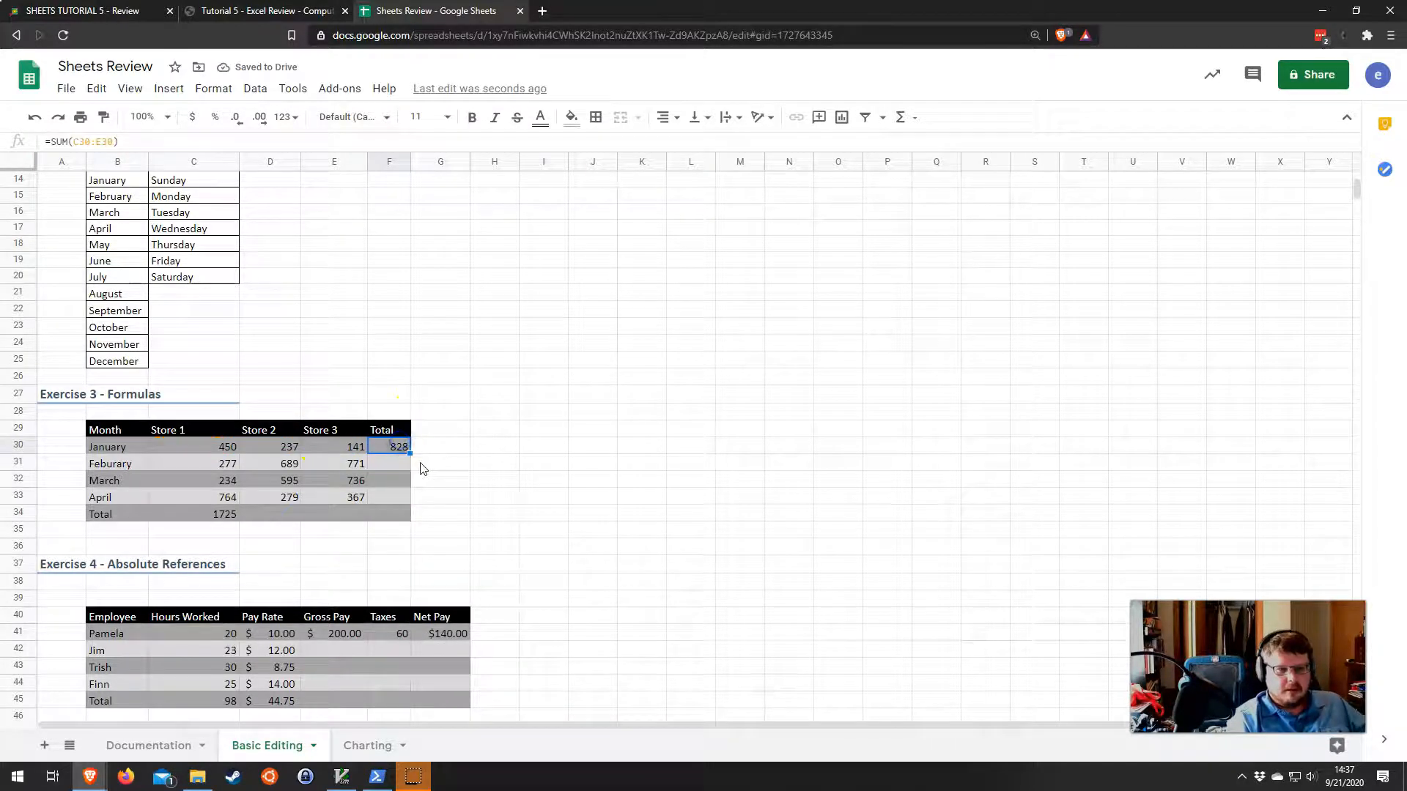
left_click(410, 453)
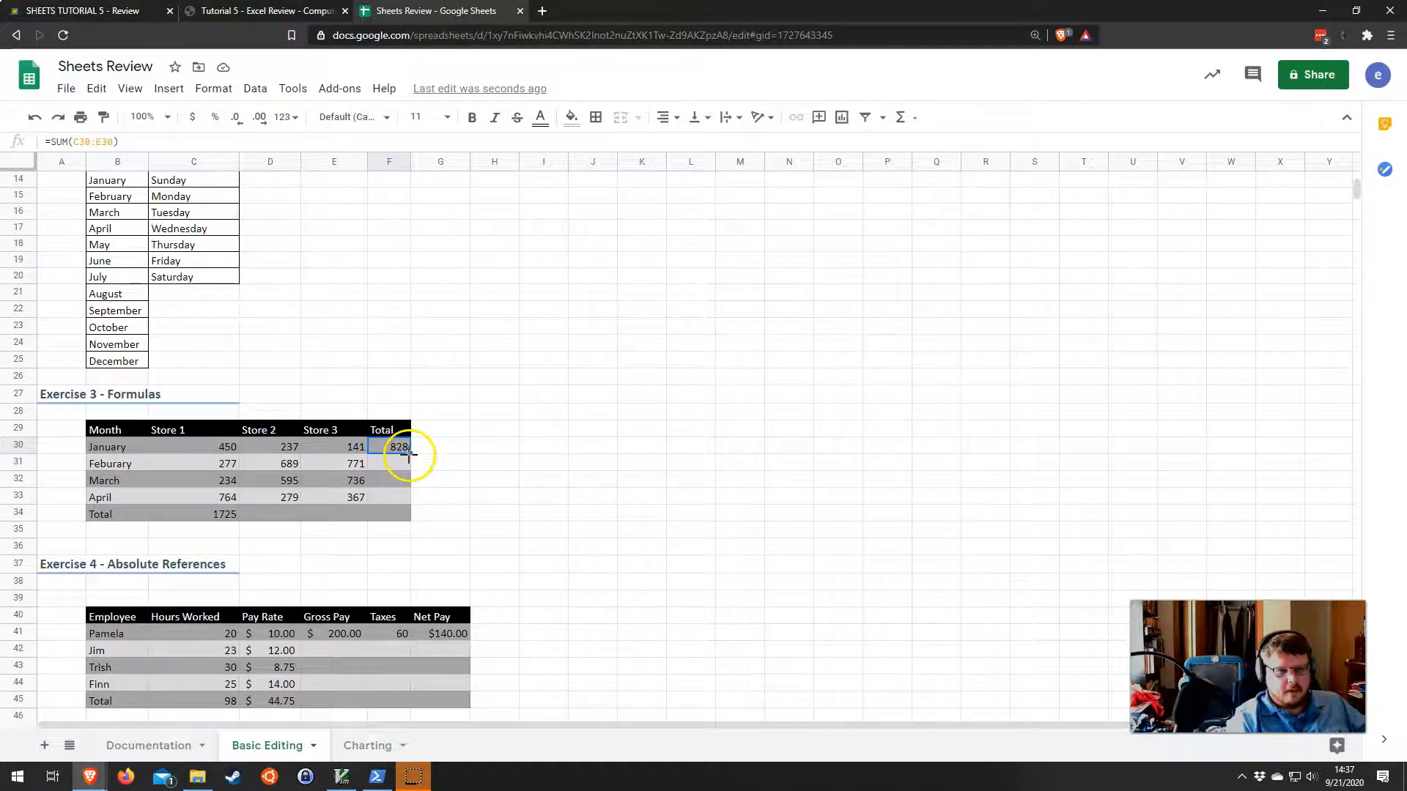
left_click_drag(407, 454, 408, 520)
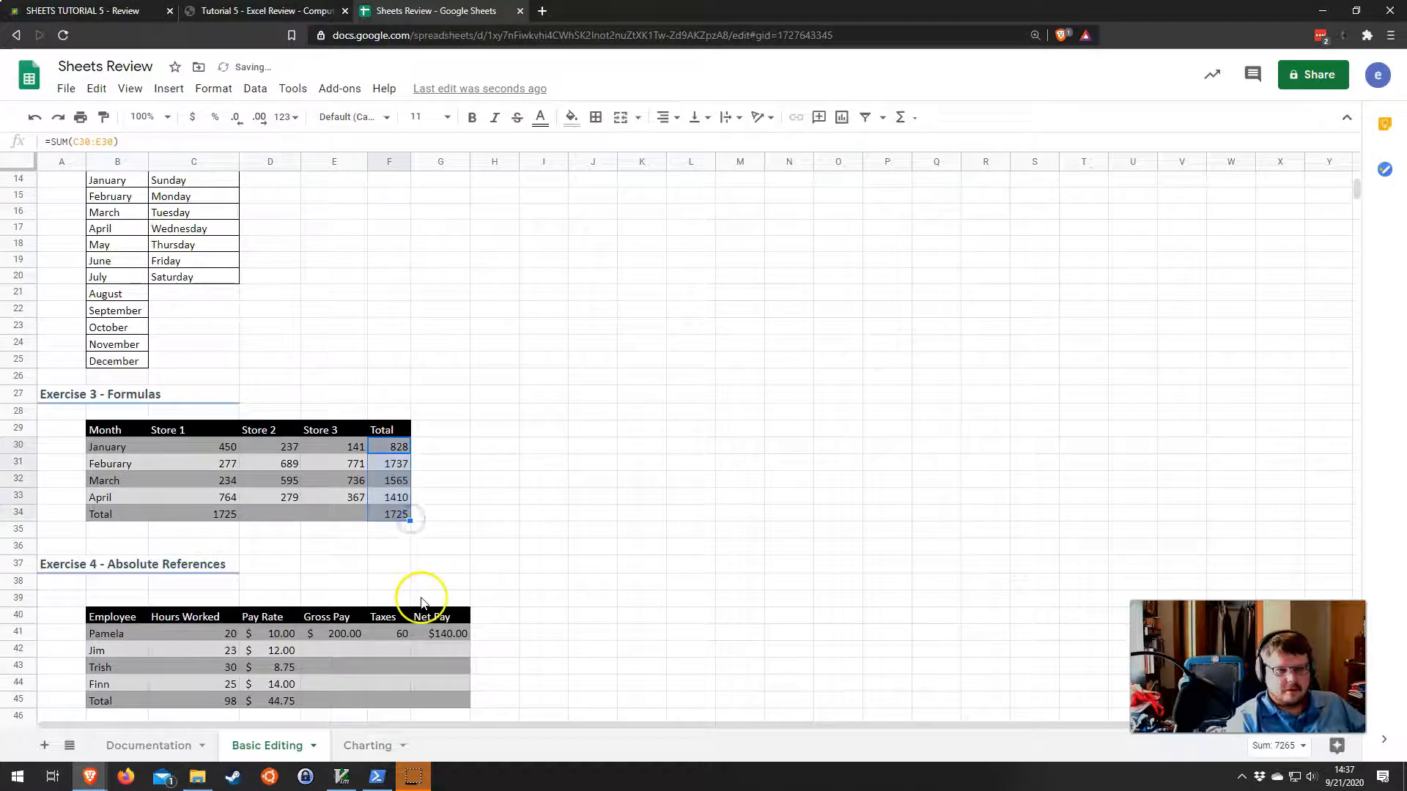
left_click(205, 515)
left_click_drag(238, 521, 352, 518)
left_click(433, 479)
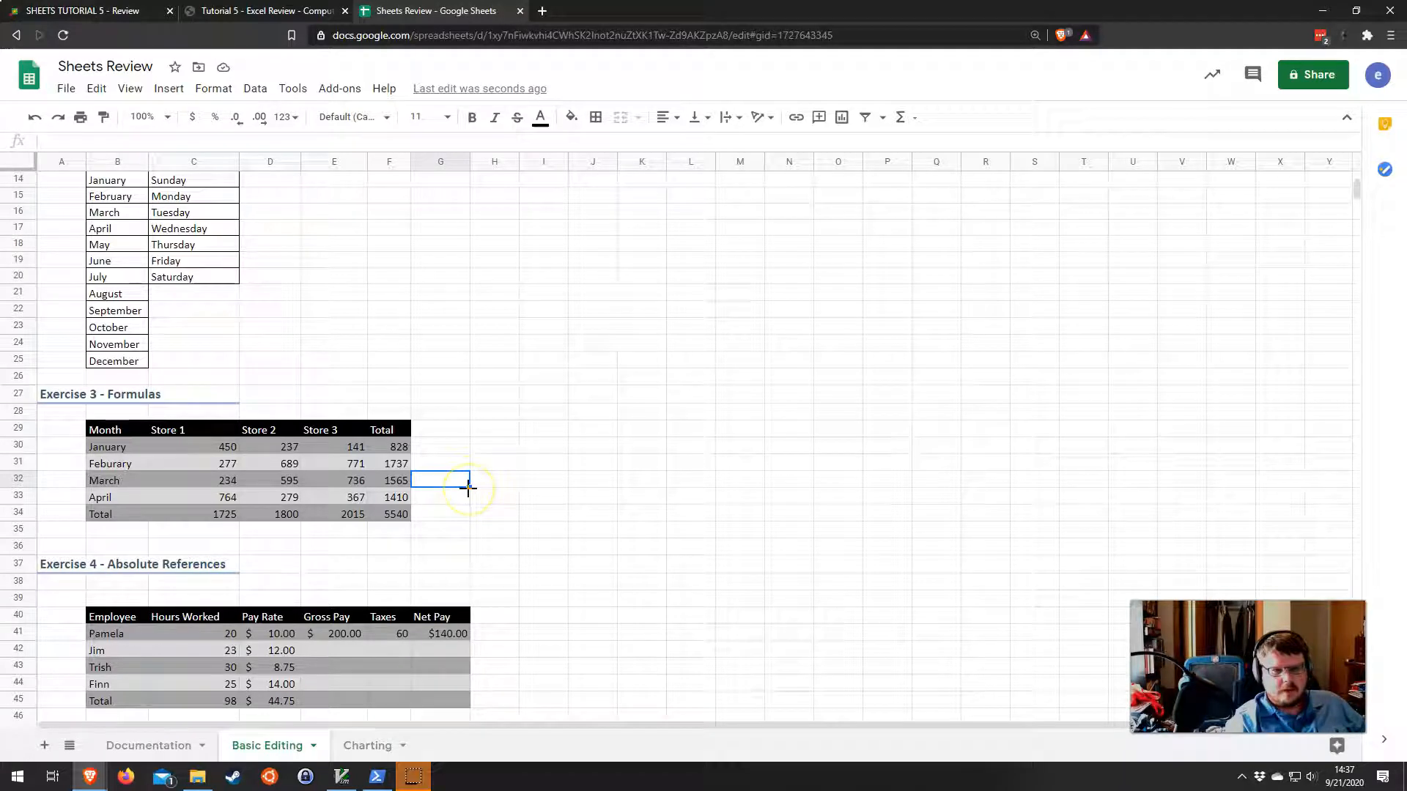
left_click_drag(469, 487, 469, 488)
Fill the Gross Pay, Taxes and Net Pay formulas of Exercise 4 from E41:G41 down to row 44
scroll(531, 561, "down", 2)
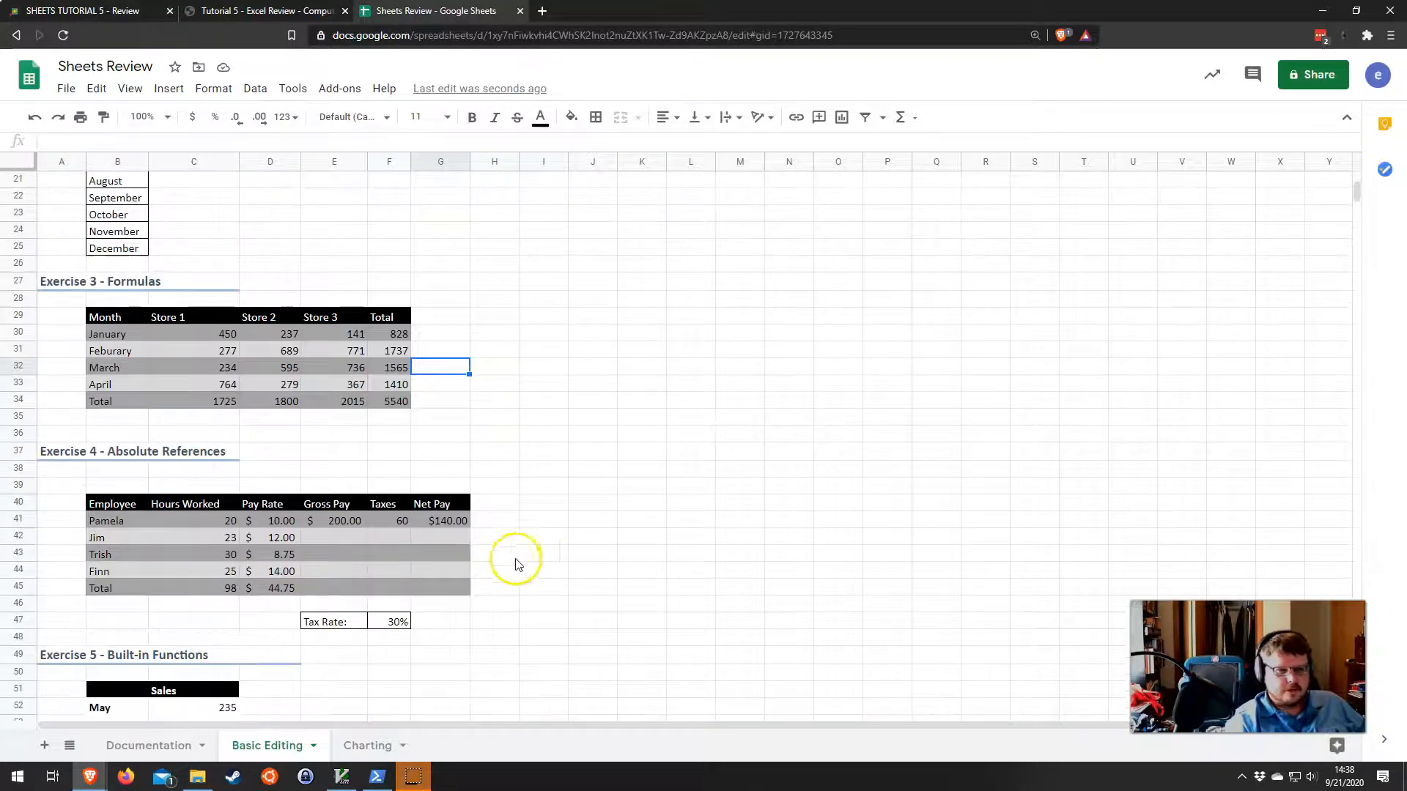
scroll(336, 570, "down", 1)
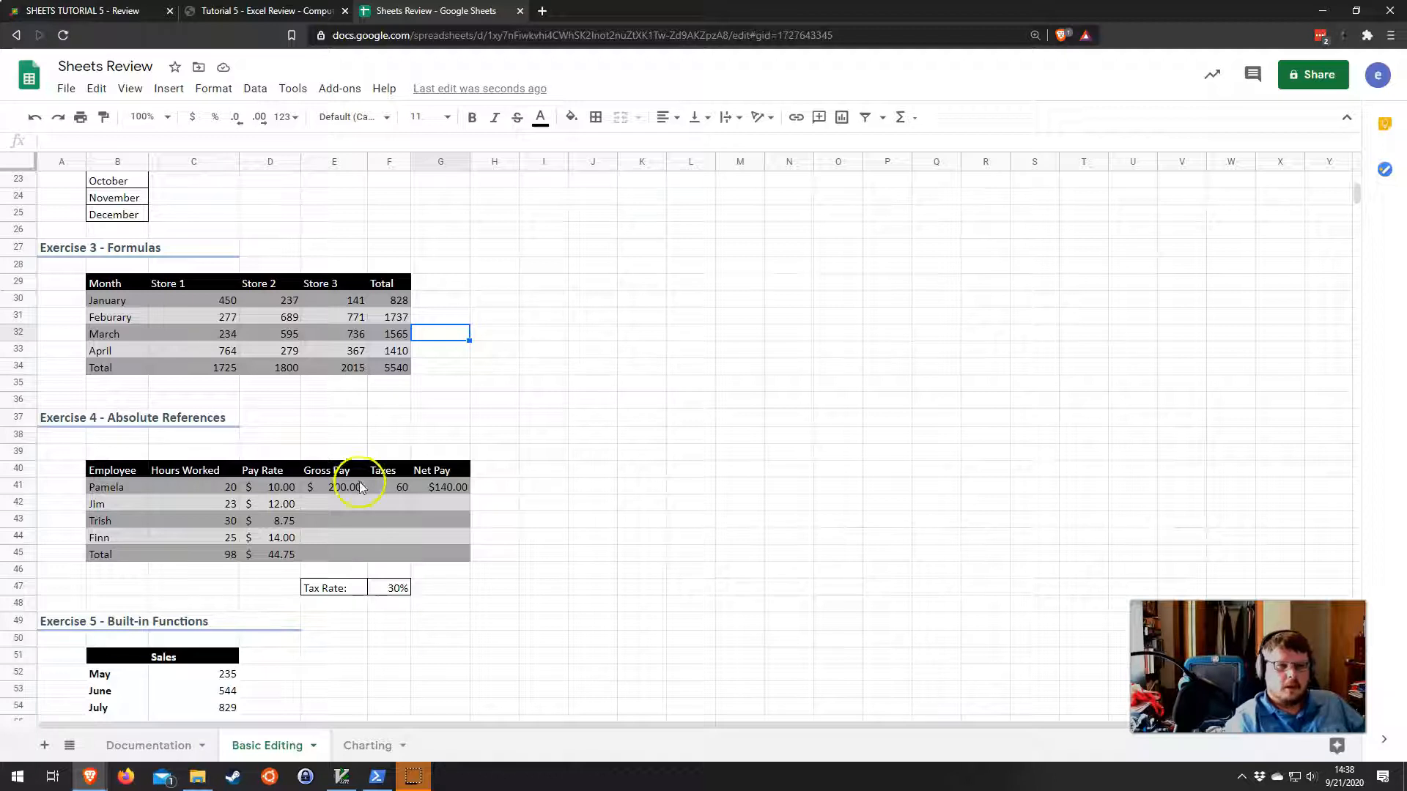
left_click_drag(359, 487, 466, 539)
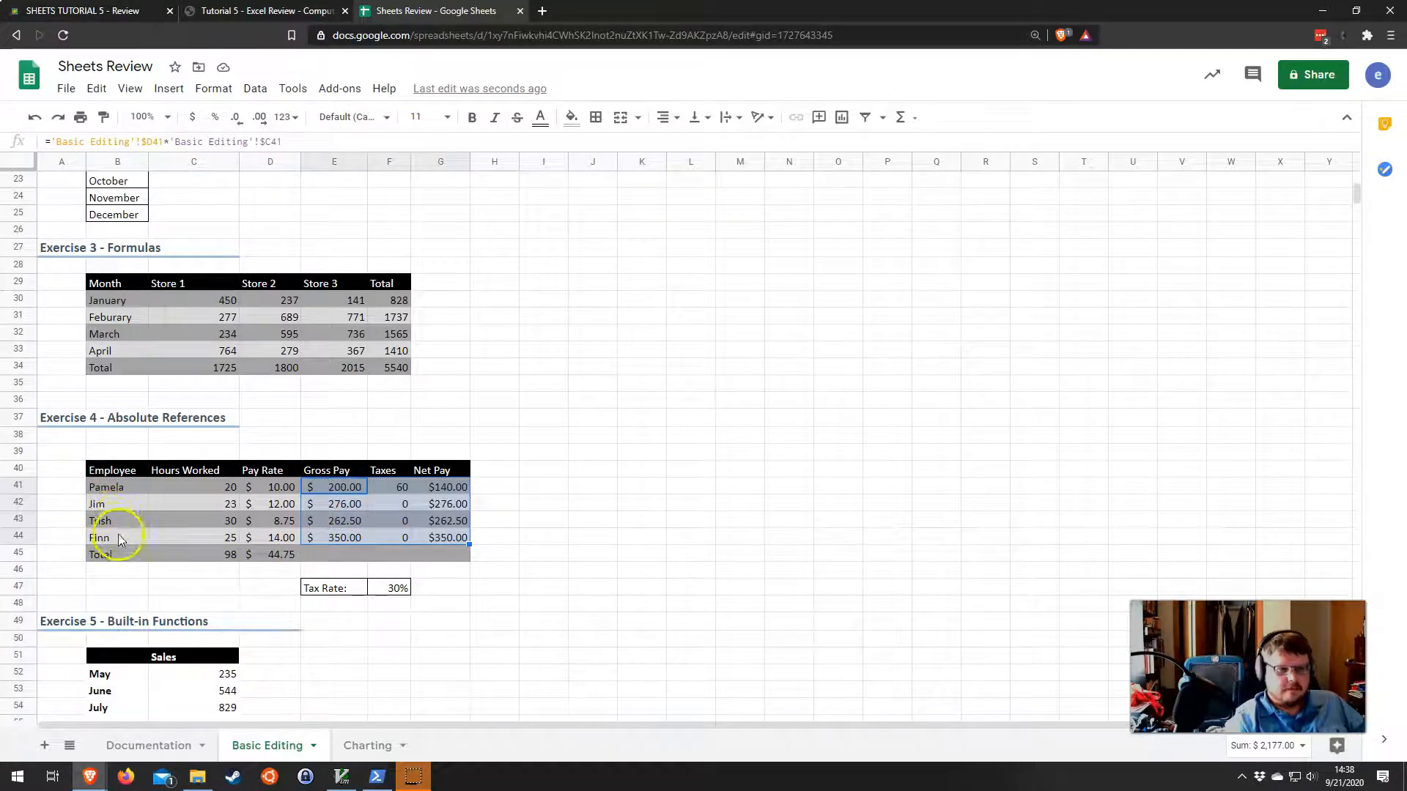
Examine the Gross Pay, Taxes and Net Pay formulas in row 41 and the cells they draw on, including the tax rate
left_click(361, 505)
left_click(323, 488)
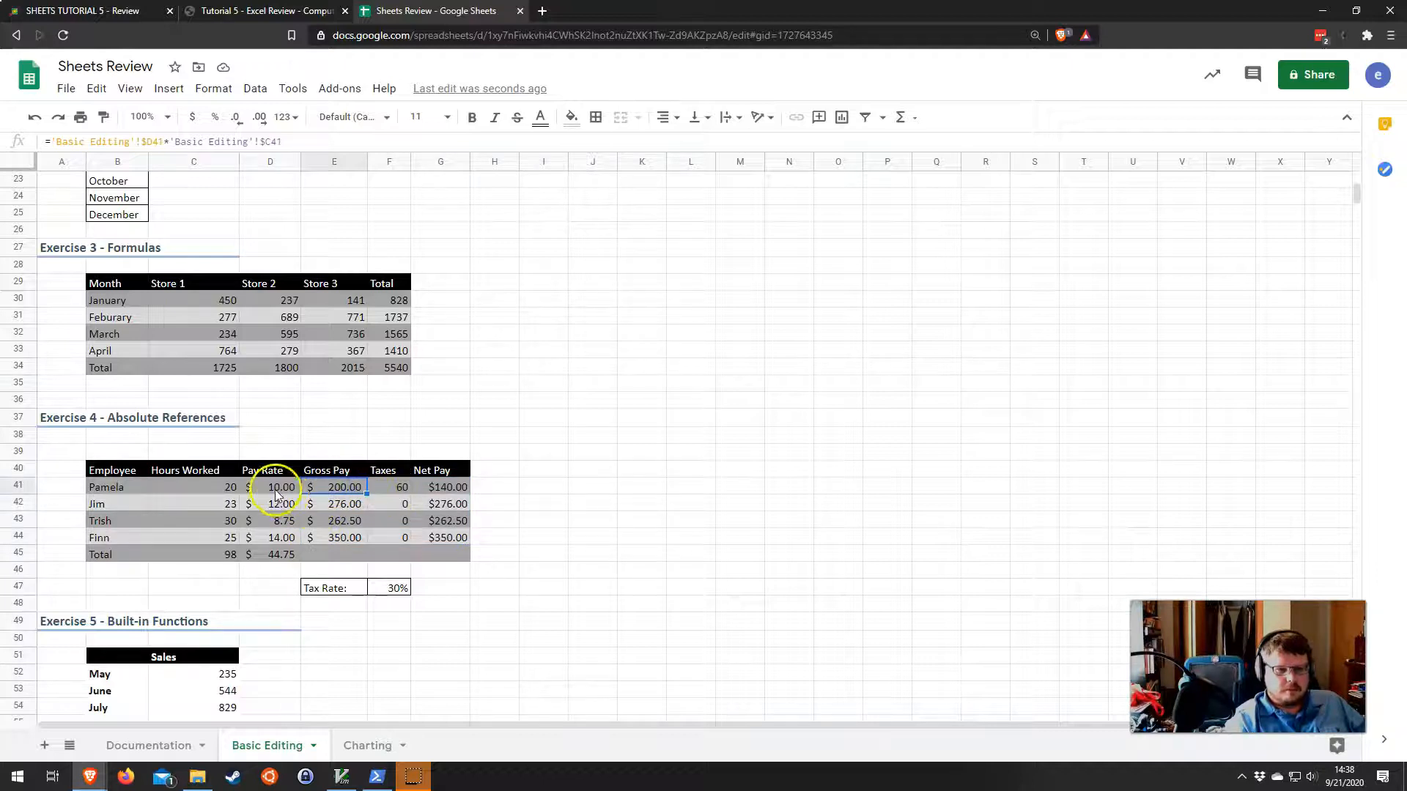
left_click(326, 488)
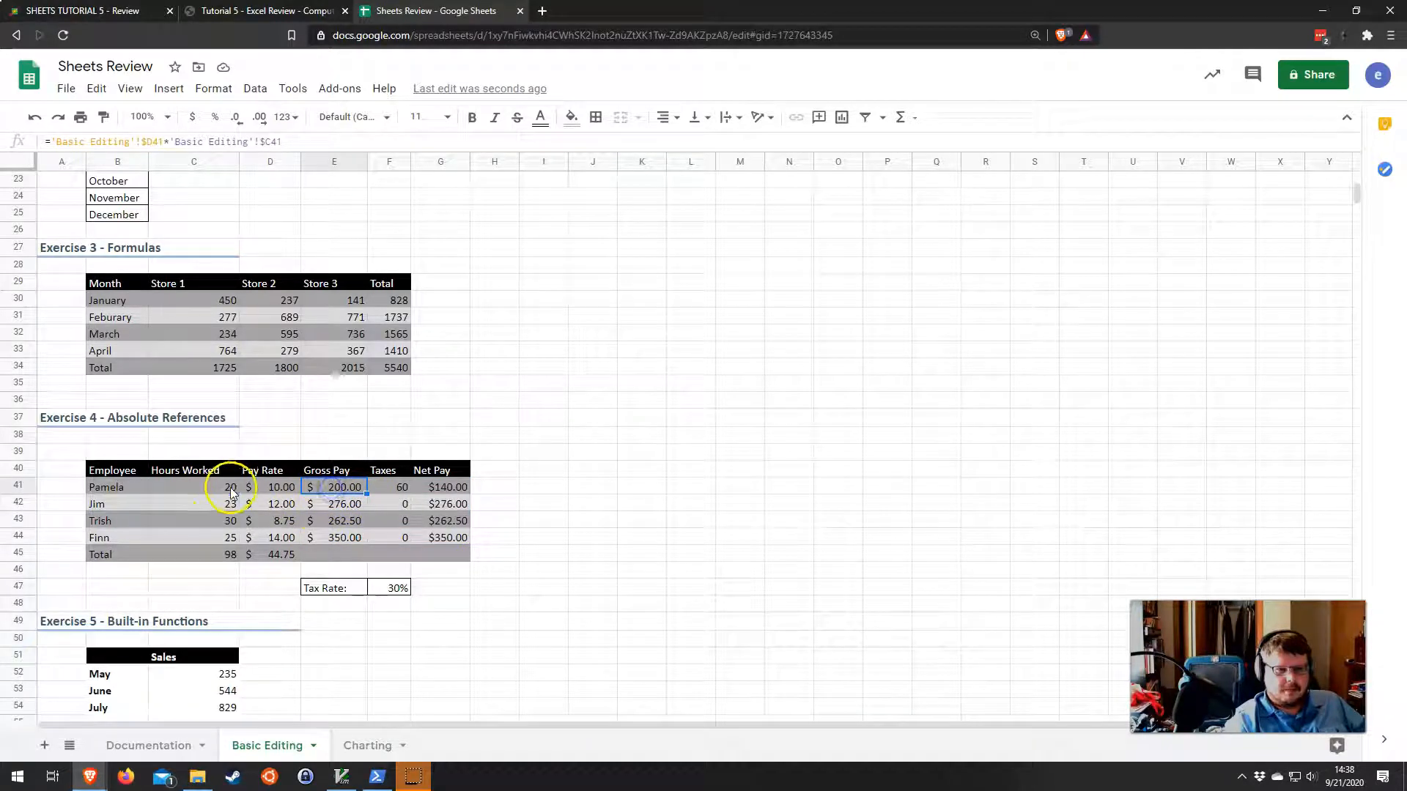
left_click(230, 487)
left_click(277, 487)
left_click(333, 487)
left_click(392, 488)
left_click(343, 489)
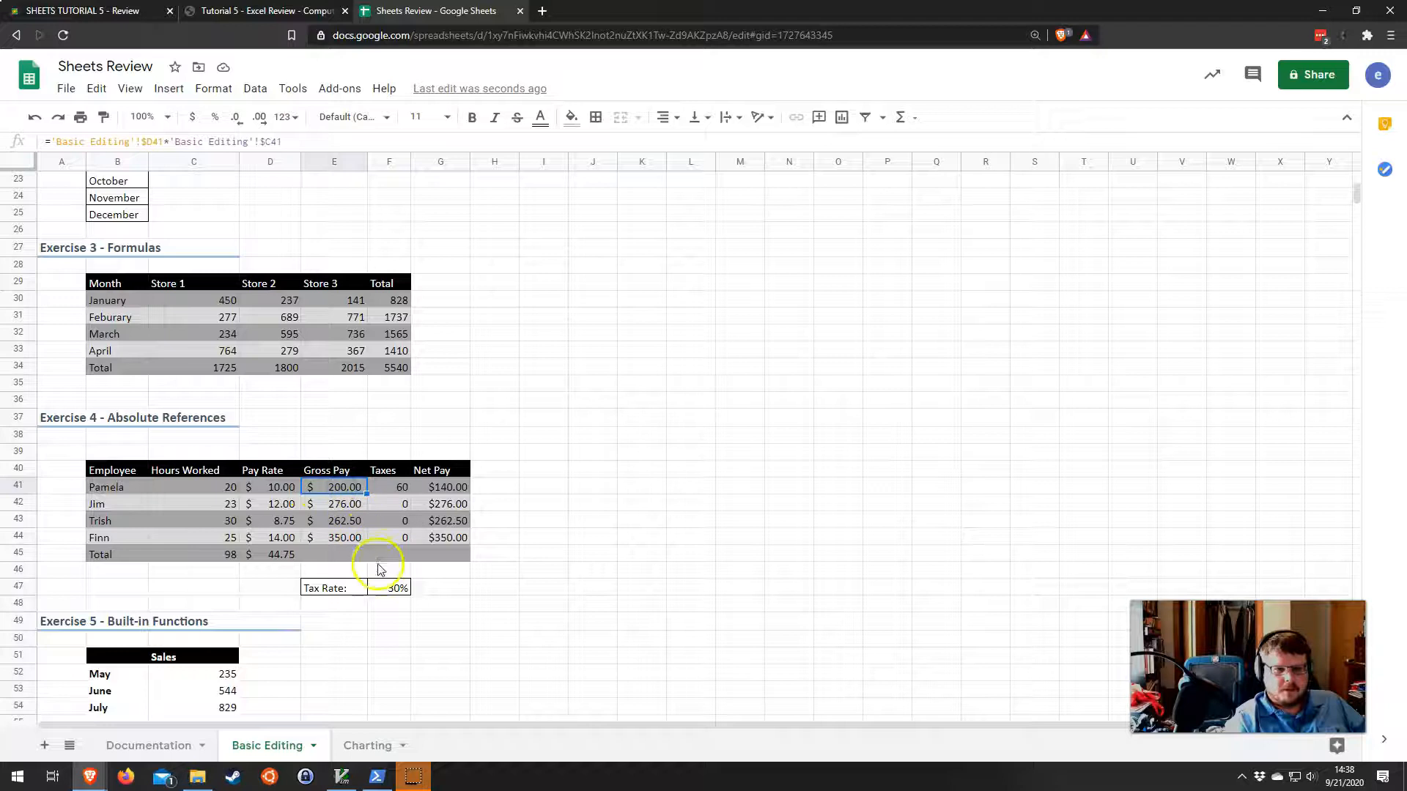
left_click(398, 588)
left_click(392, 487)
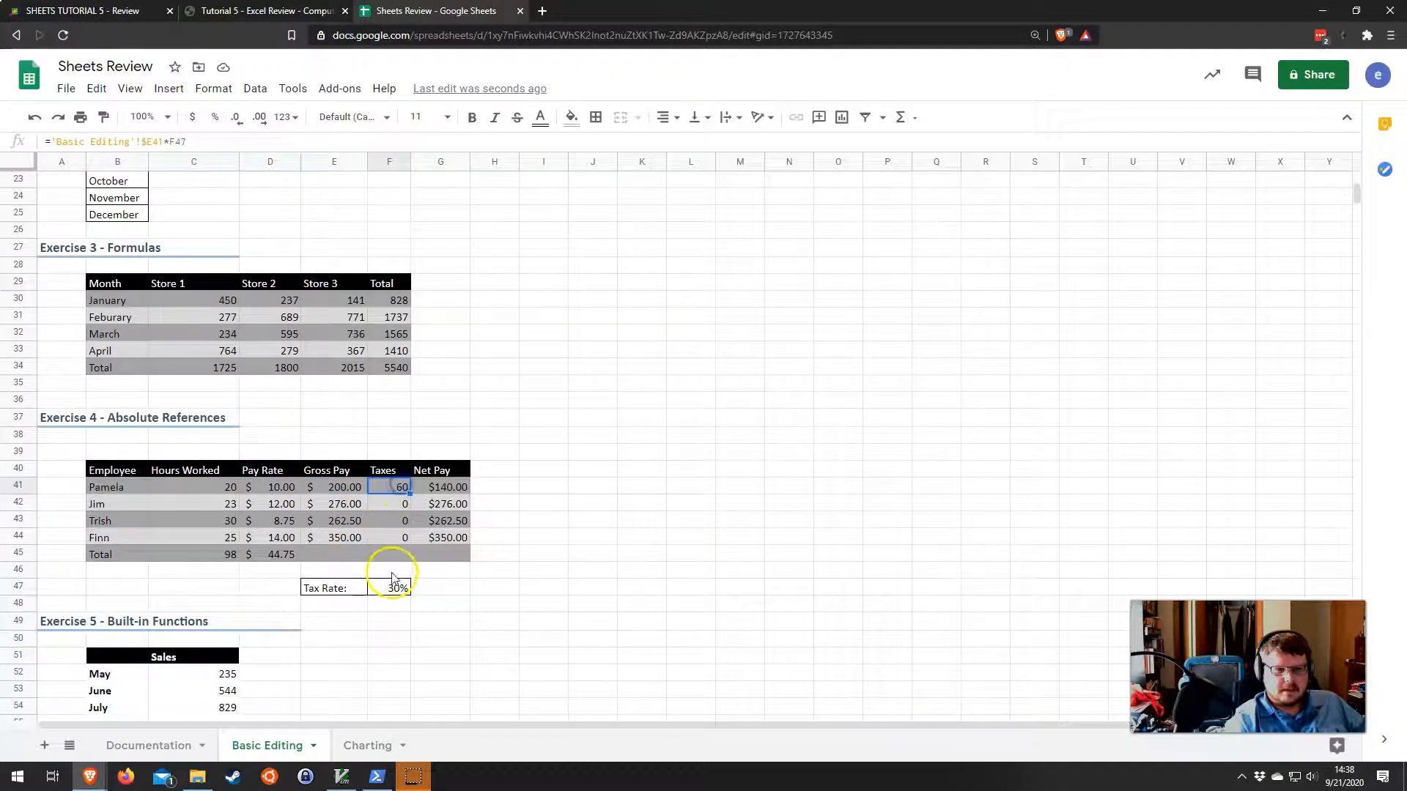
left_click(365, 488)
left_click(435, 489)
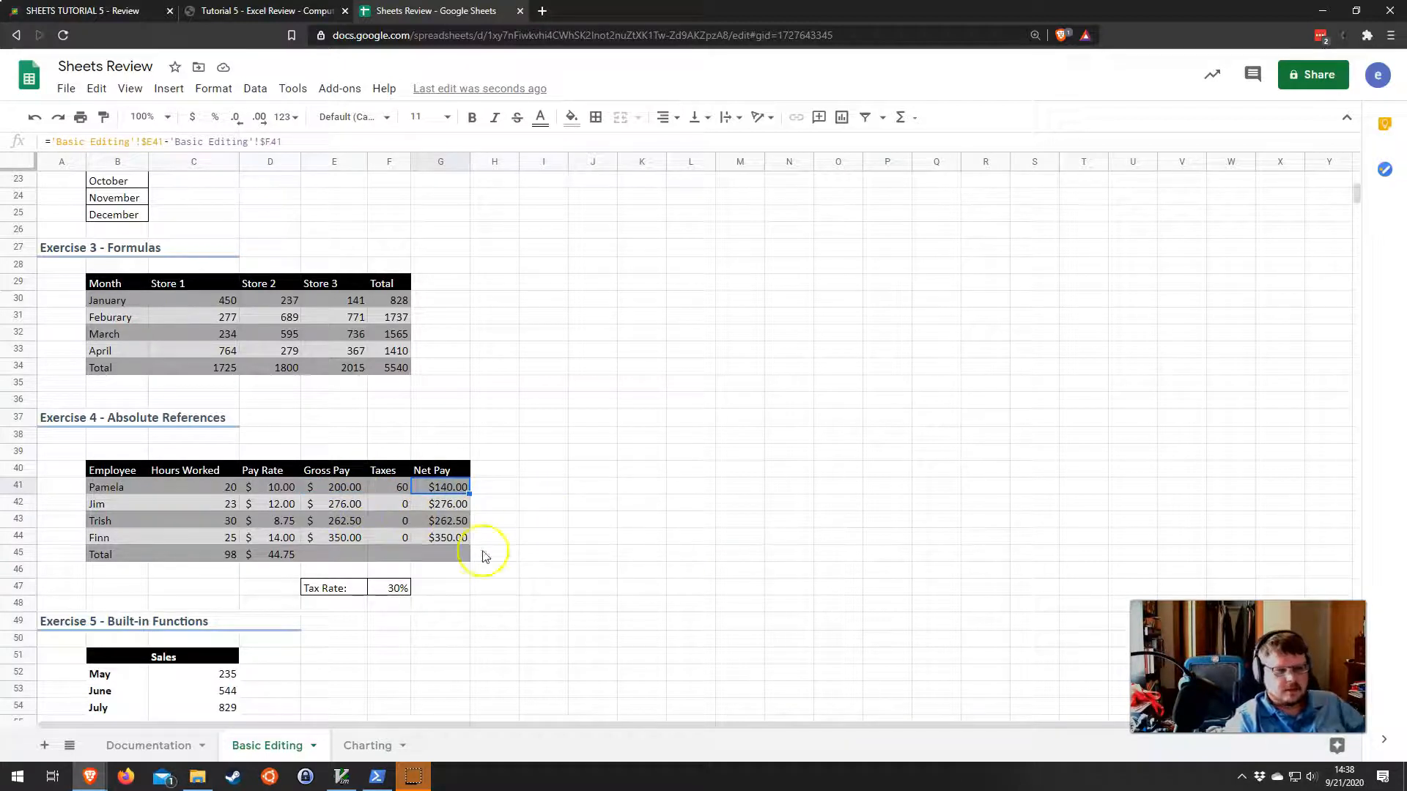
Undo the last fill in Exercise 4 and fill the E41:G41 formulas down to row 44 again
key("ctrl+z")
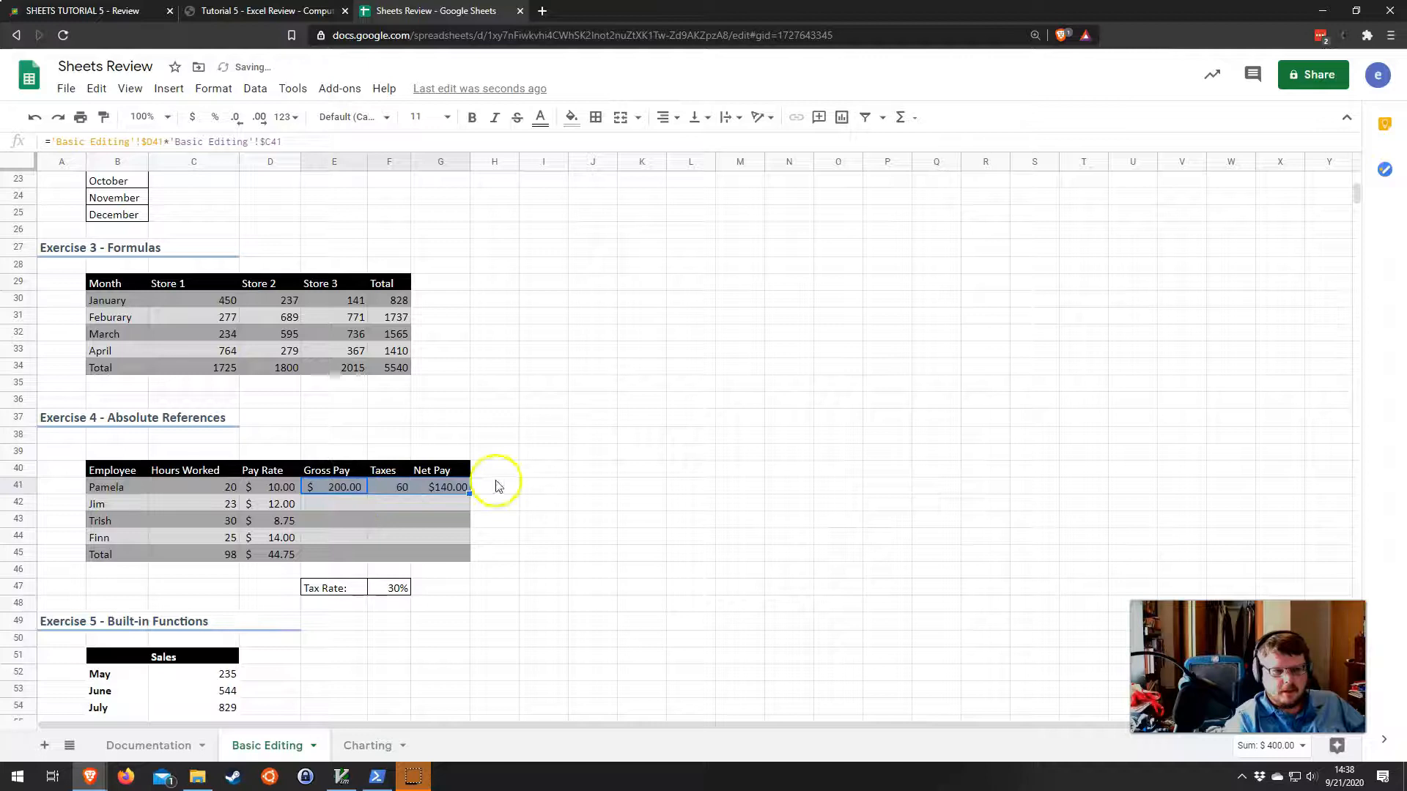
left_click_drag(472, 536, 469, 537)
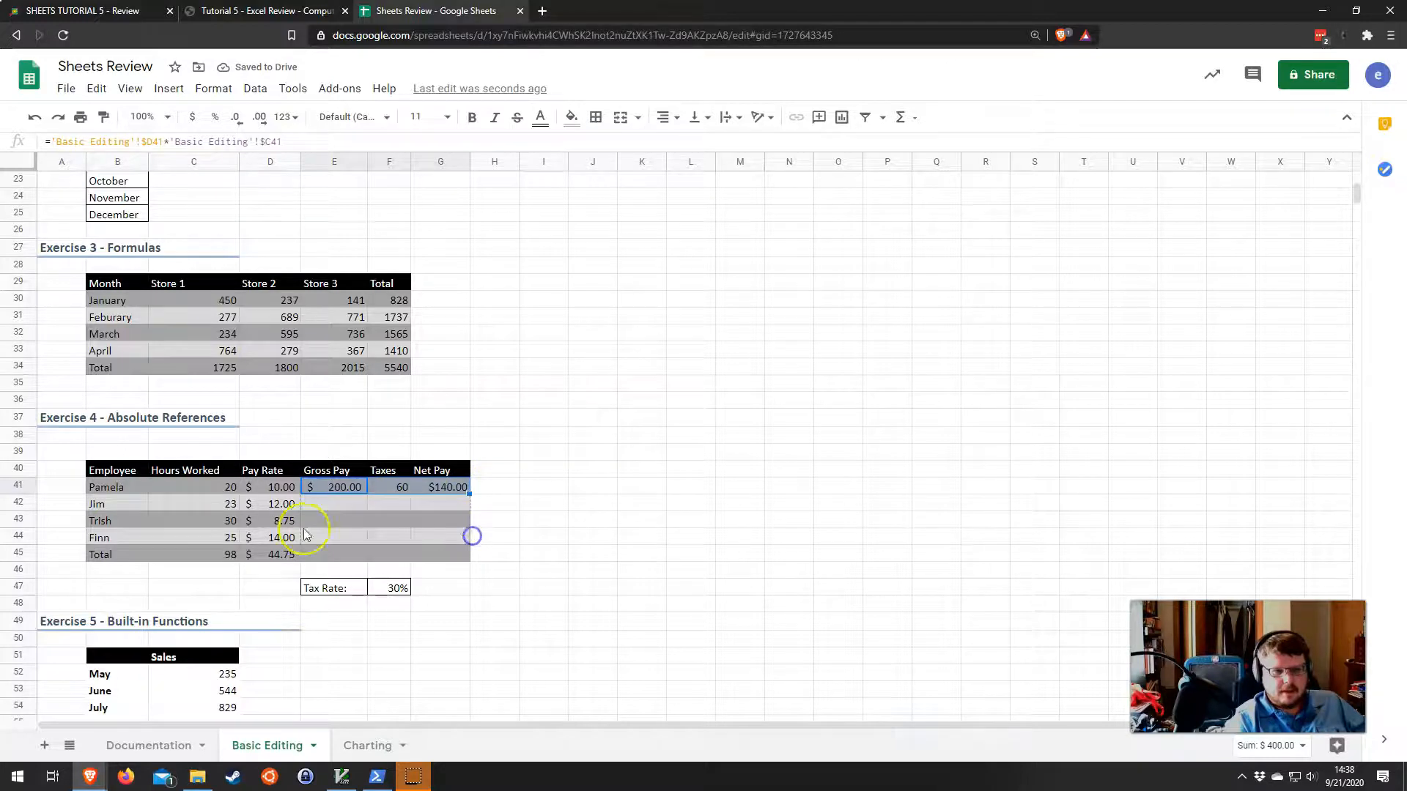
Compare the Taxes formulas in F41:F44 to see which tax rate cell each row refers to
left_click(405, 506)
double_click(397, 538)
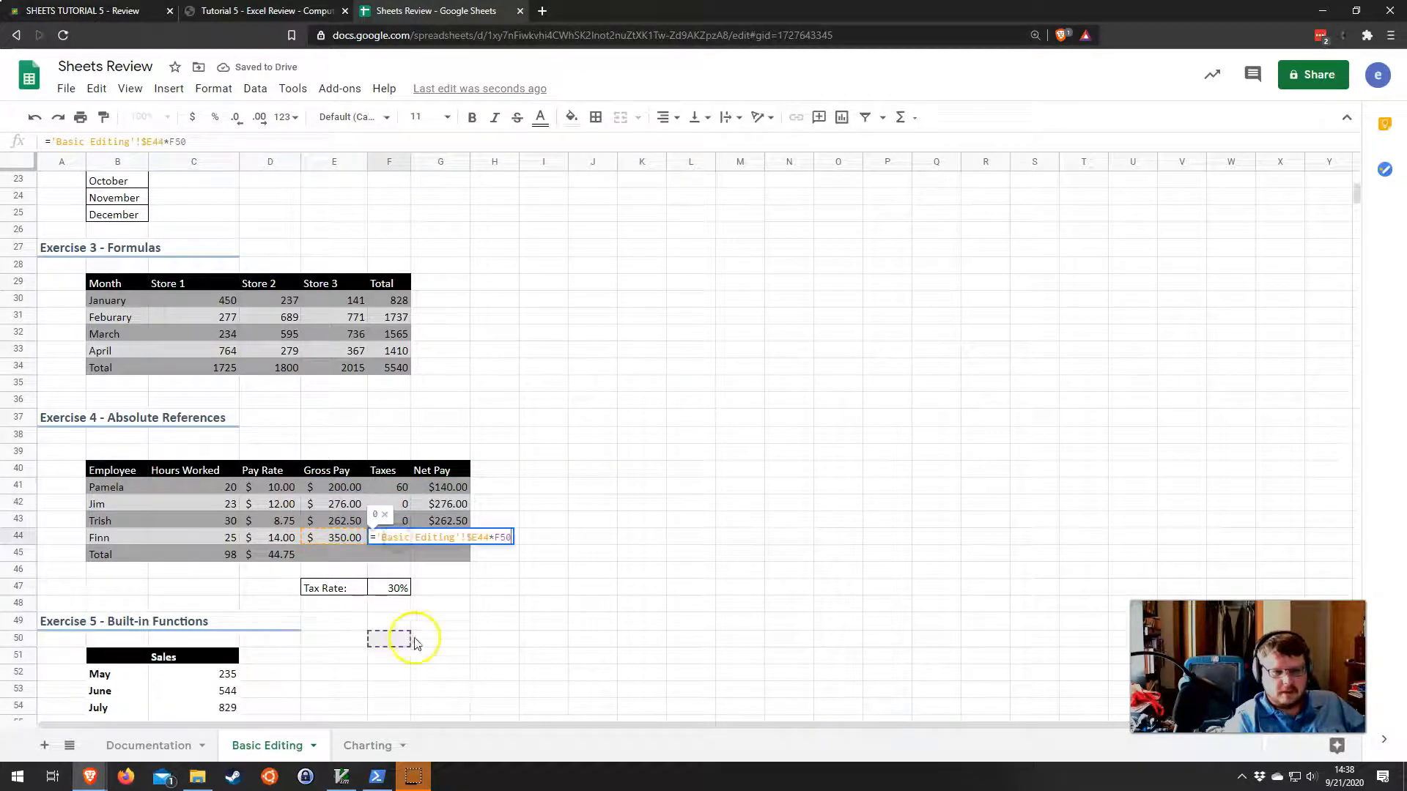
key("Escape")
left_click(398, 489)
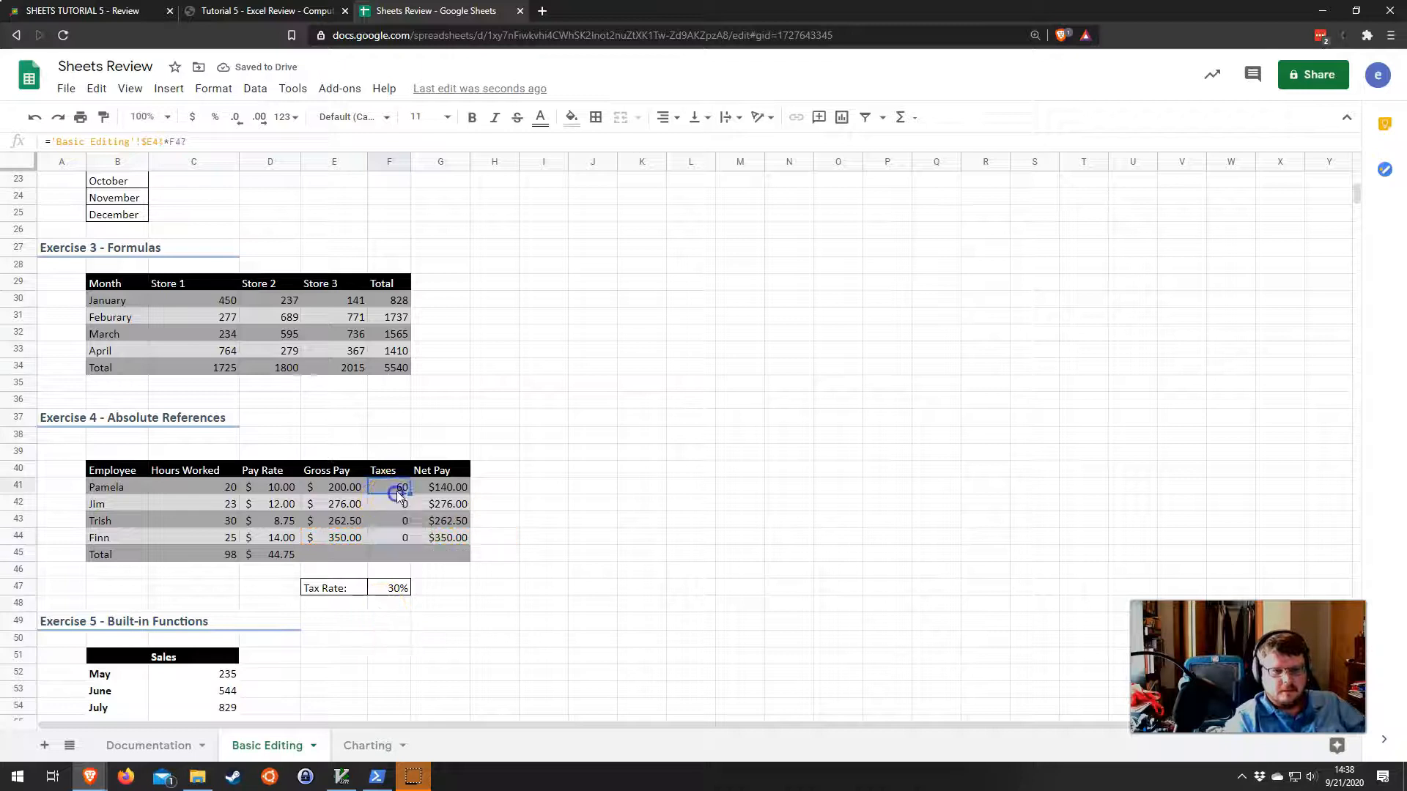
double_click(399, 503)
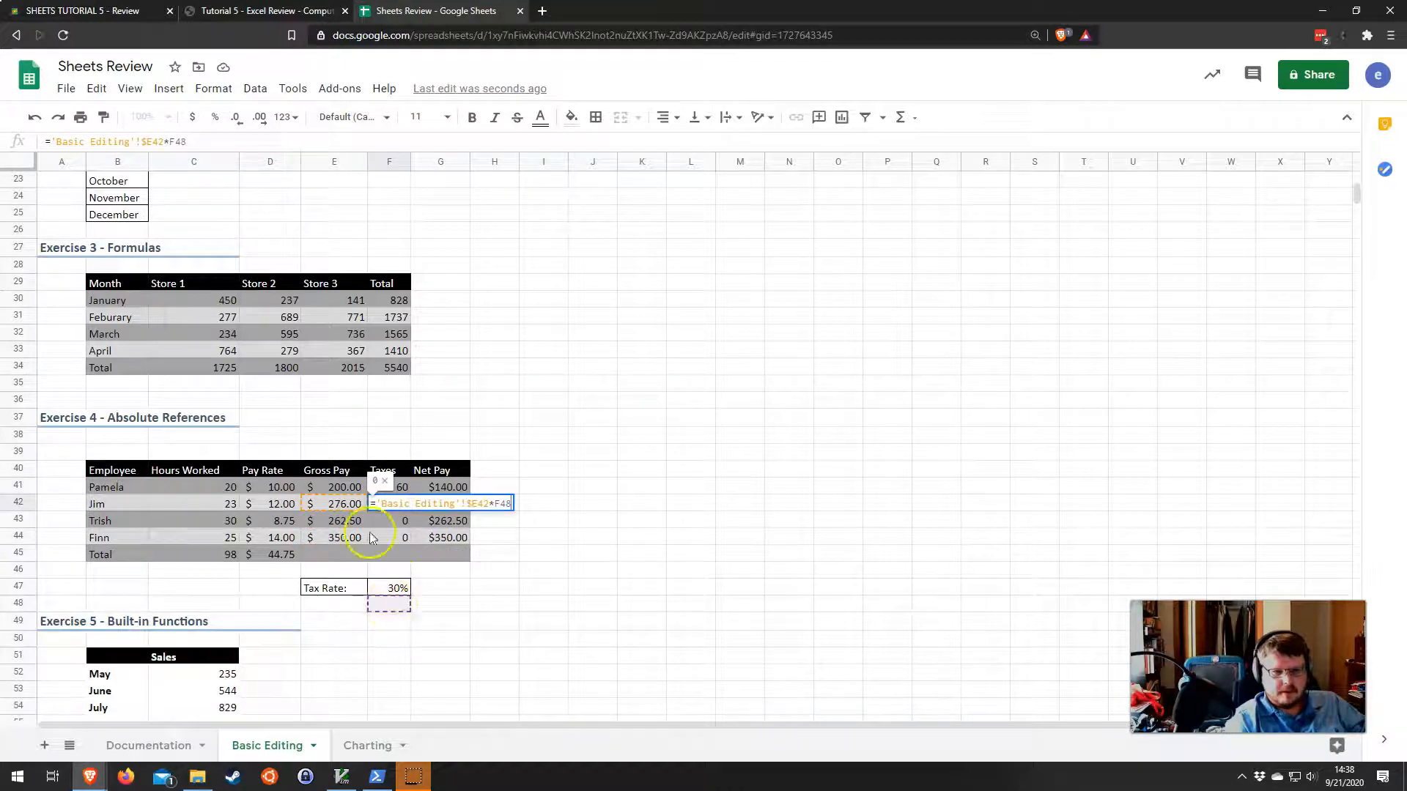
left_click(389, 520)
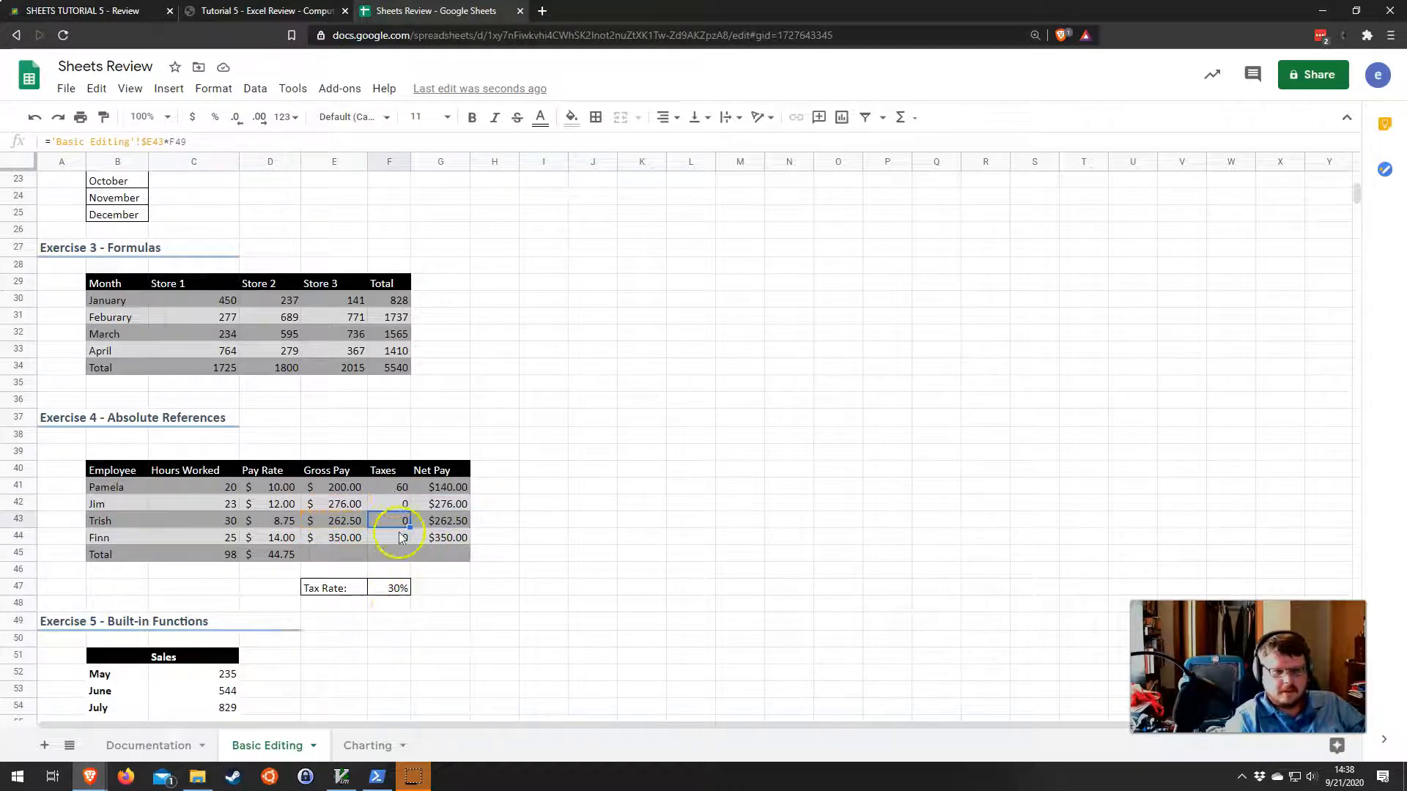
Clear the Taxes formulas from F42:F44 in Exercise 4
left_click(393, 490)
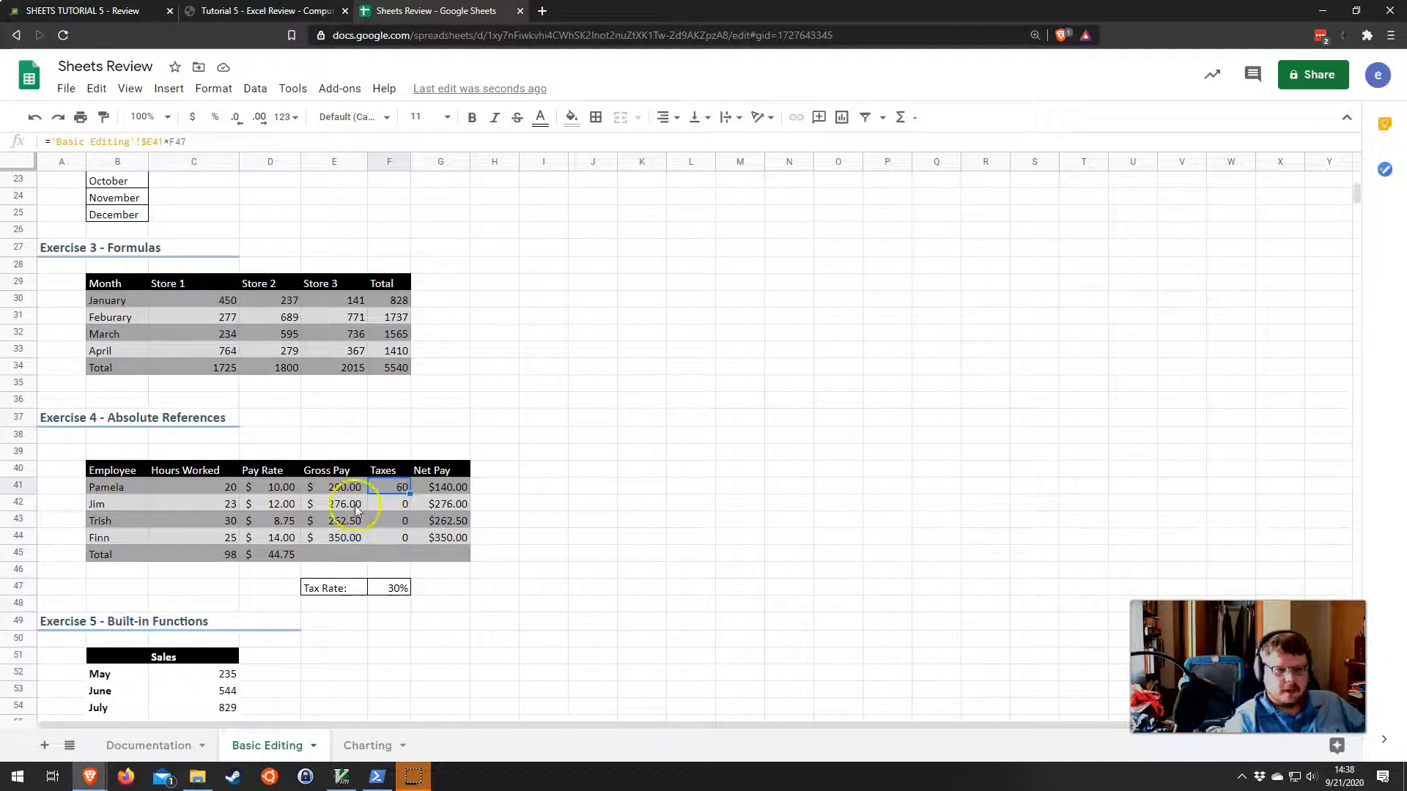
left_click_drag(406, 508, 407, 534)
key("Delete")
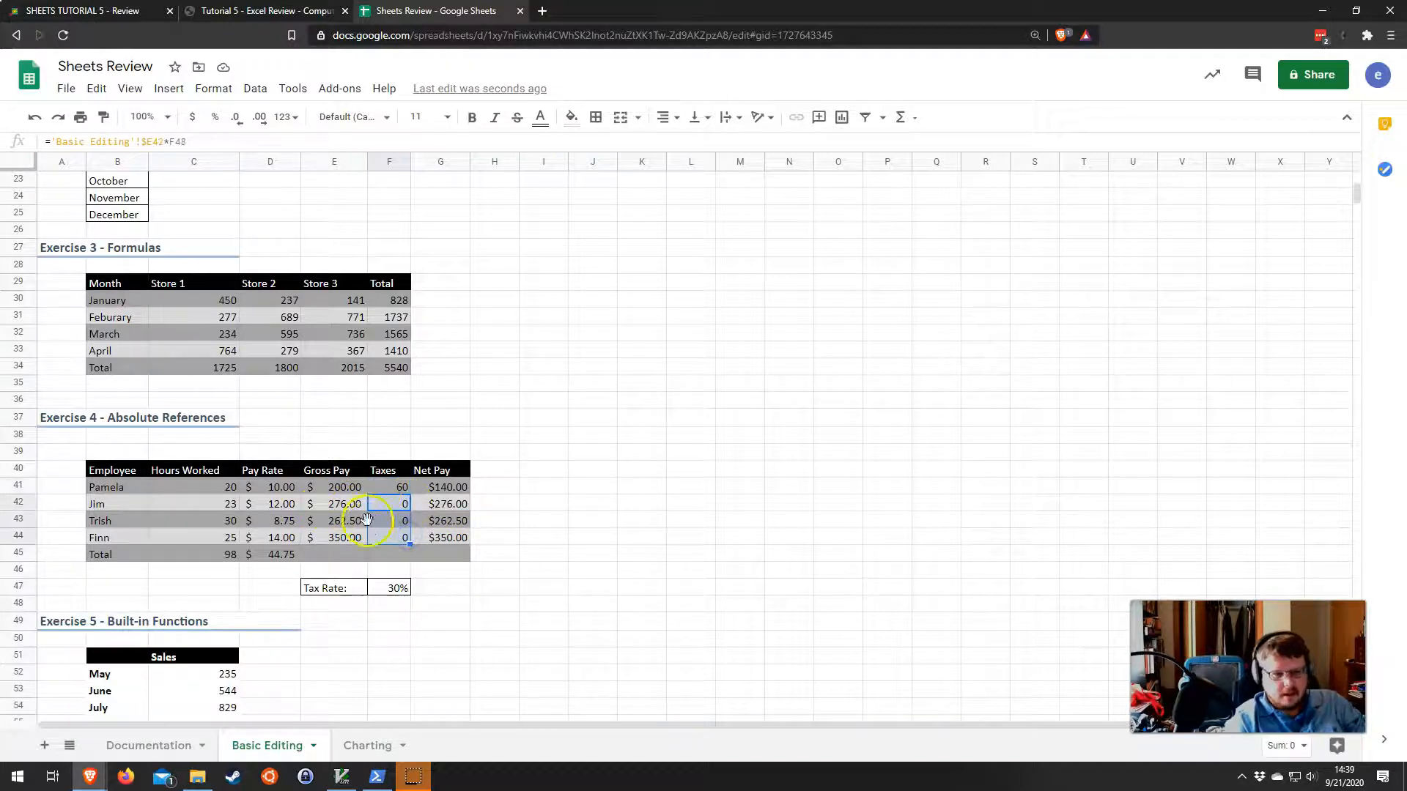
Simplify the Taxes formula in F41 to =E41*F47 by removing the sheet name and dollar sign from the Gross Pay reference
left_click(386, 487)
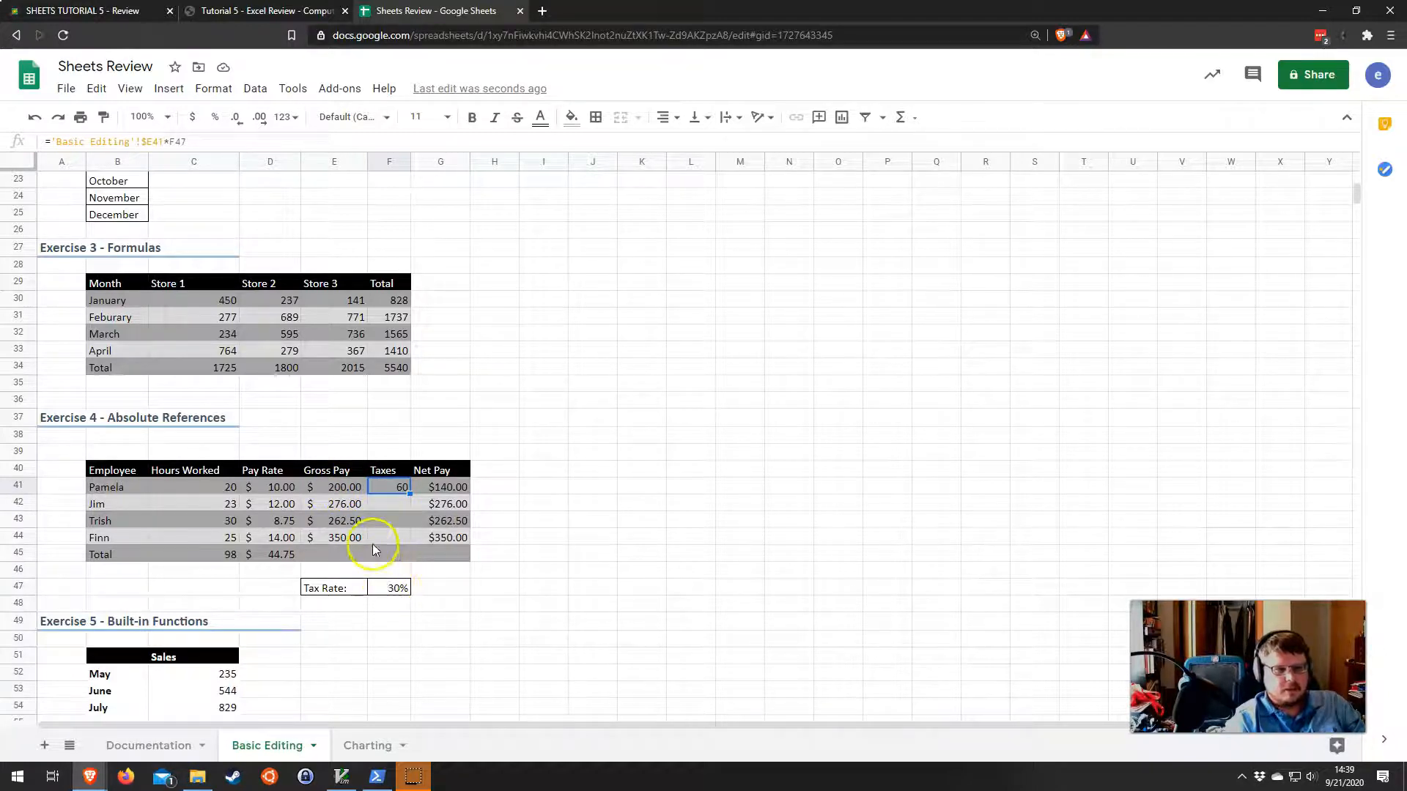
left_click(190, 142)
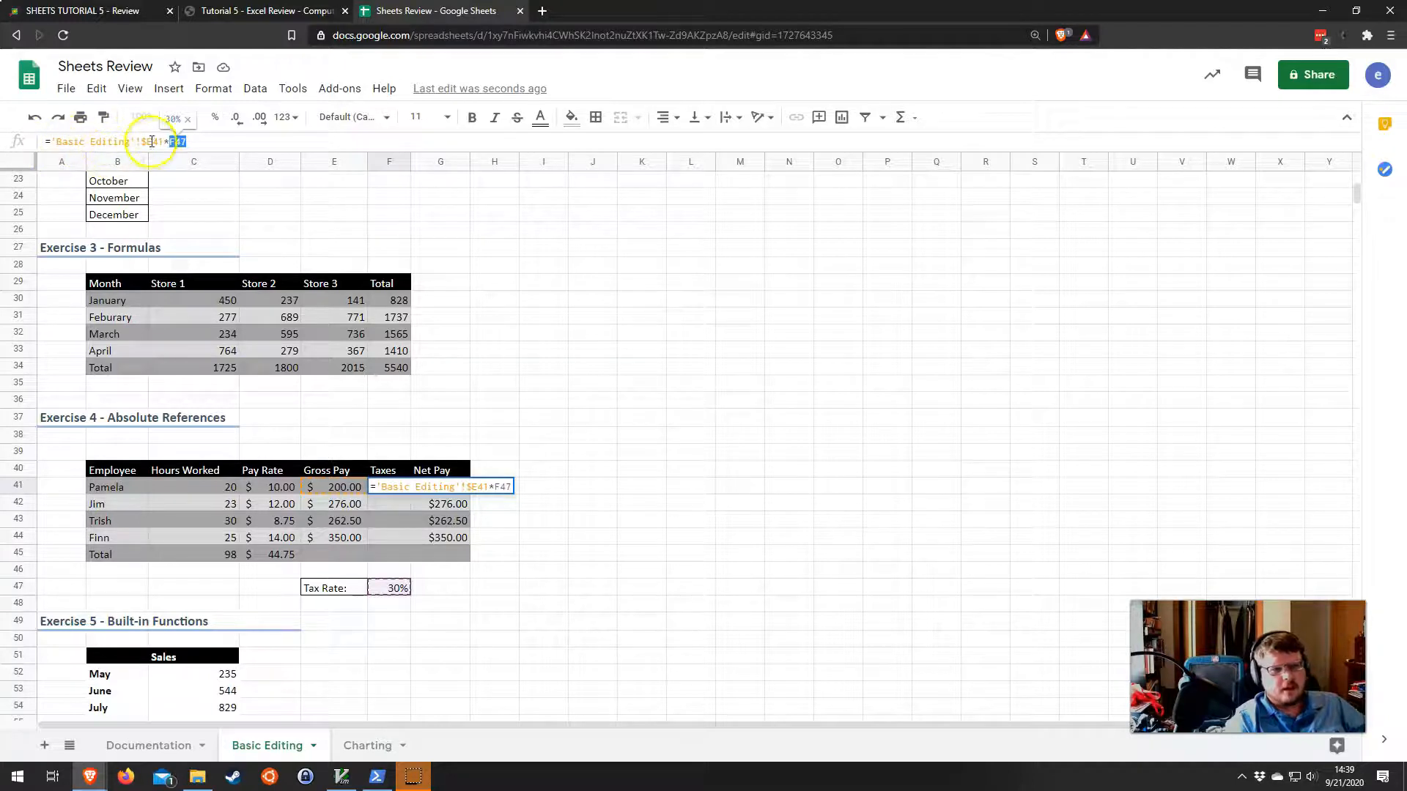
left_click_drag(51, 141, 141, 142)
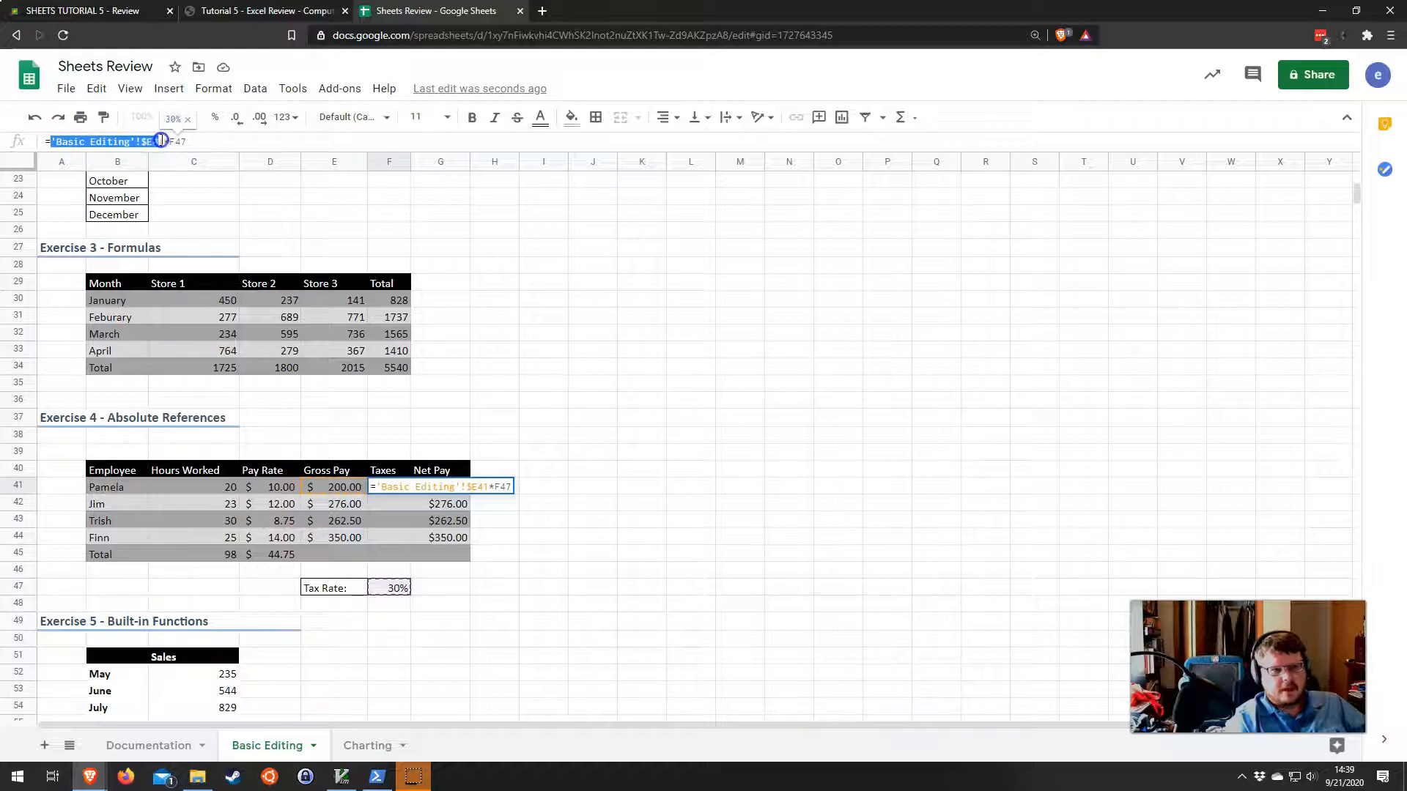
left_click(162, 142)
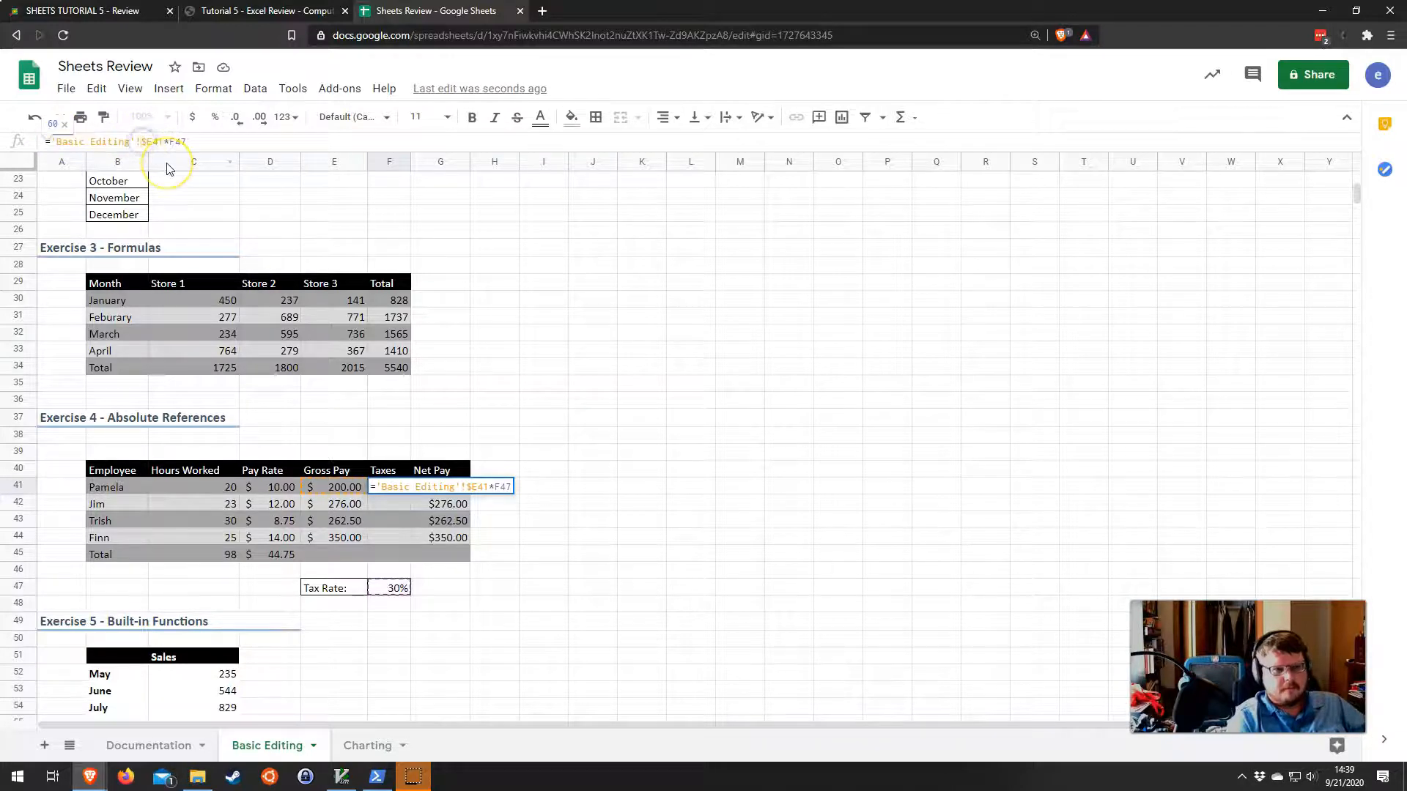
key("shift+Home")
key("BackSpace")
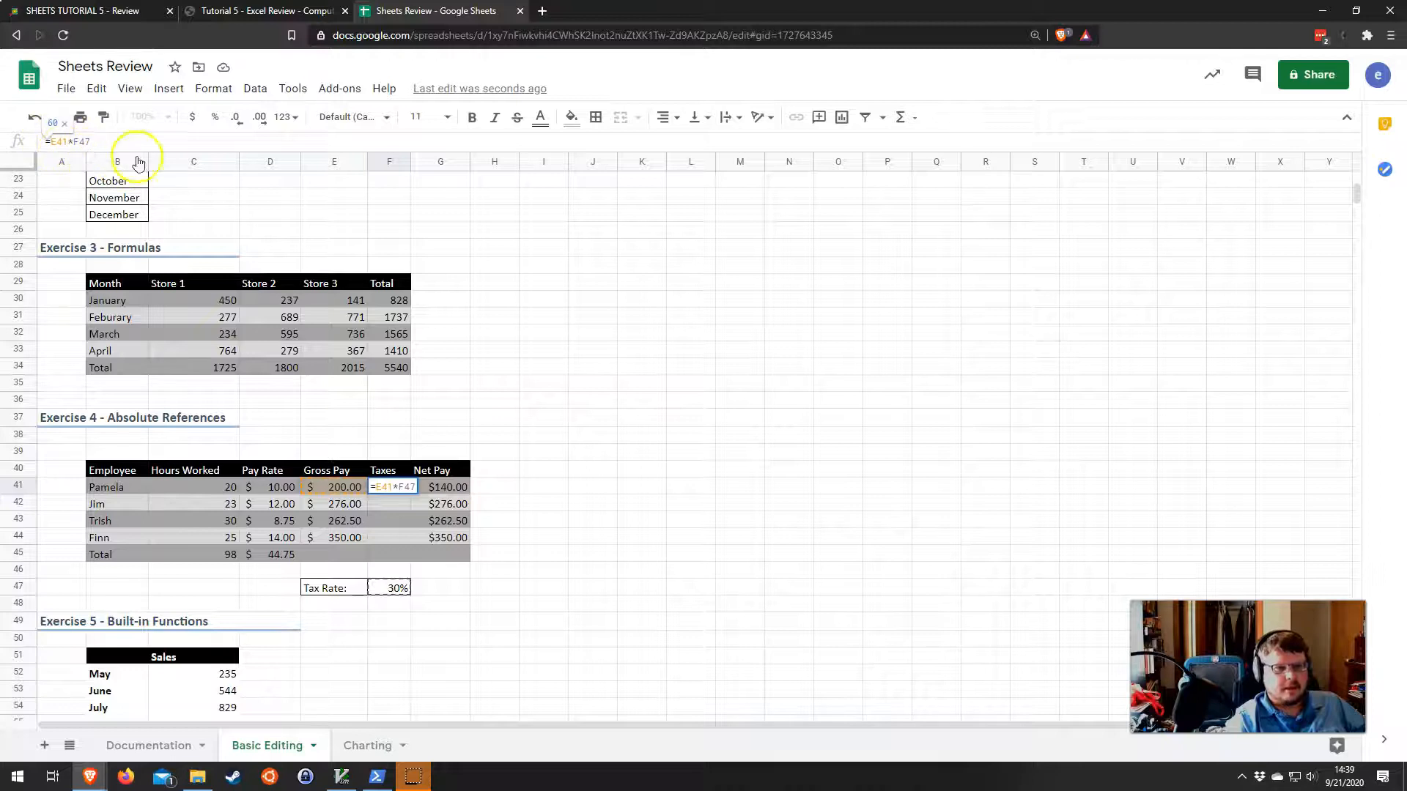
key("Return")
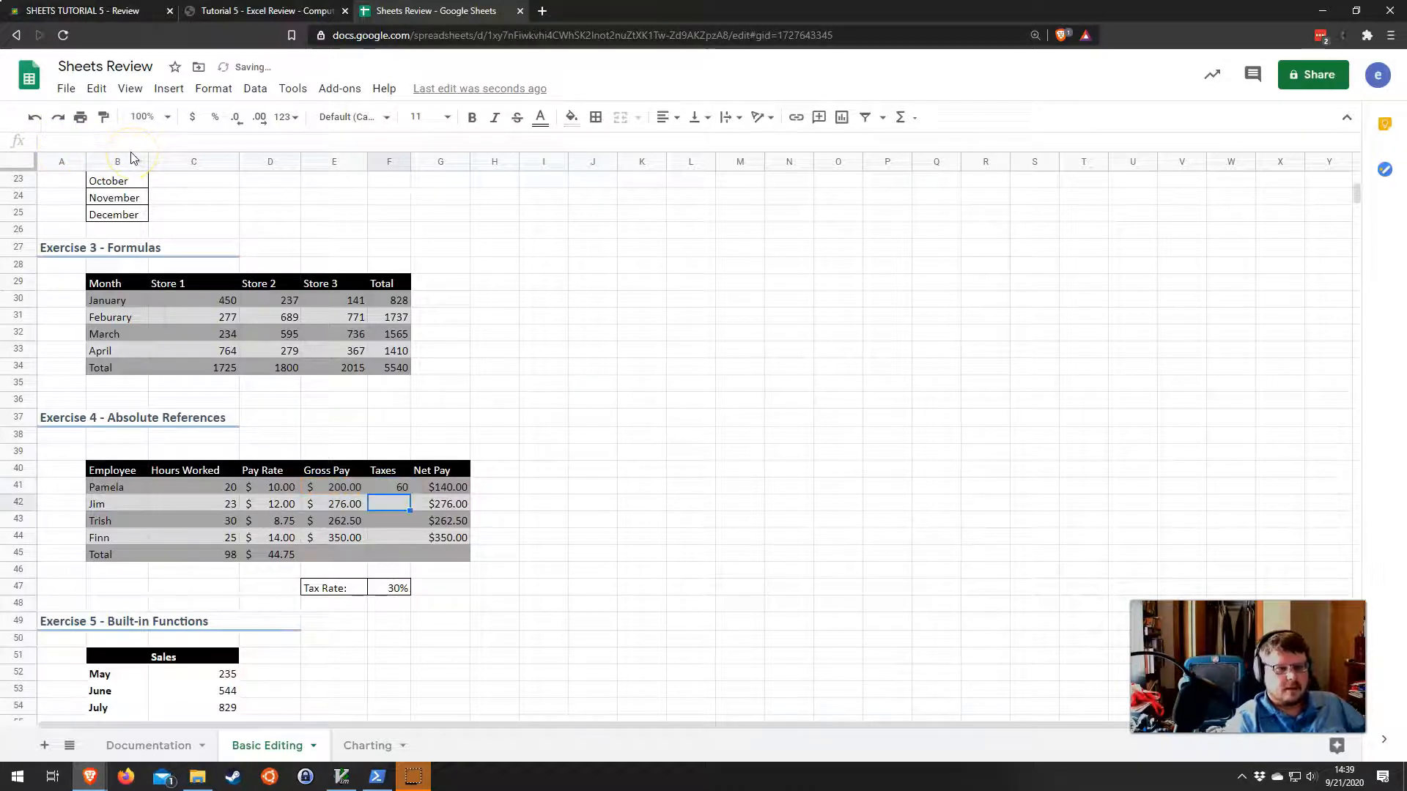
Make the tax rate reference in F41 absolute so the formula reads =E41*$F$47, and fill it down to F44
left_click(395, 487)
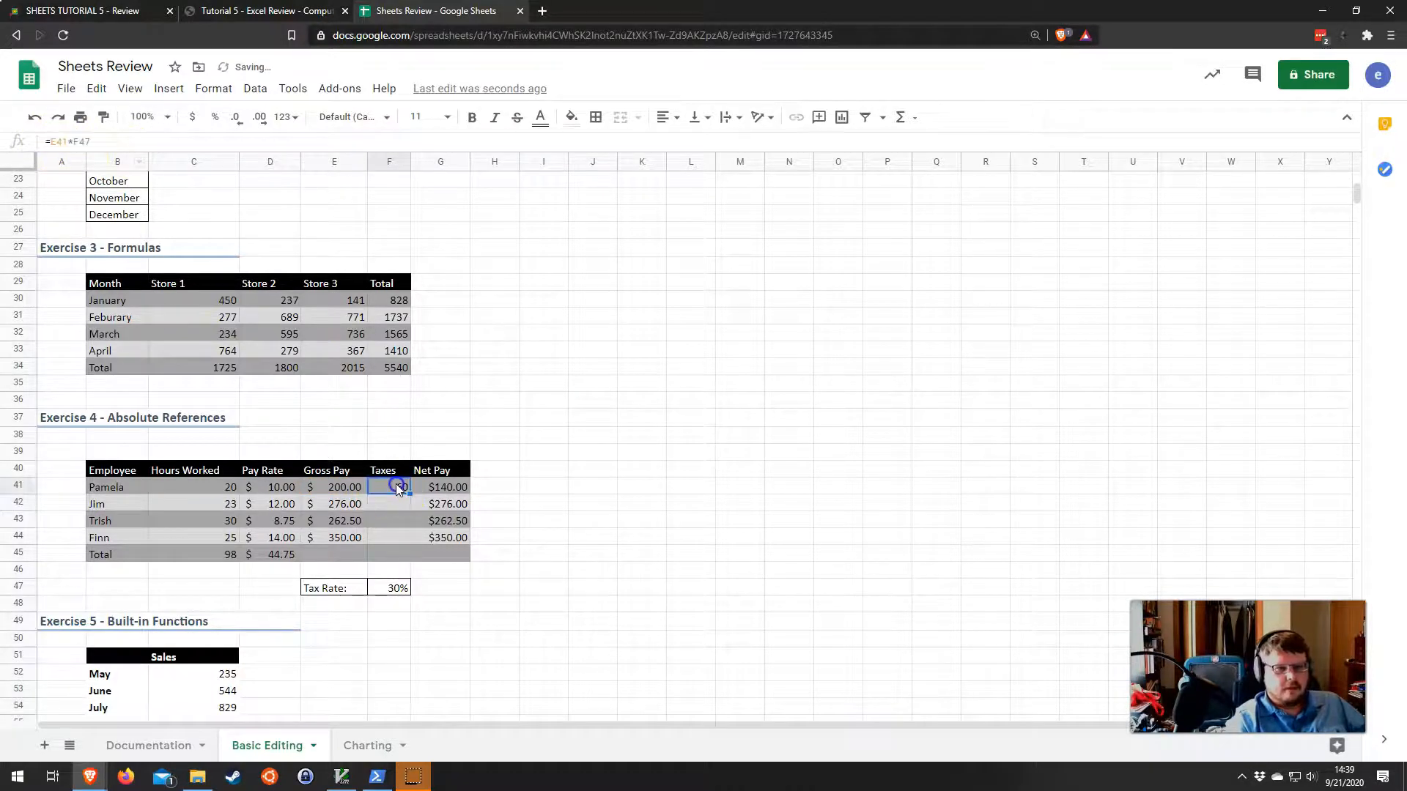
left_click(103, 138)
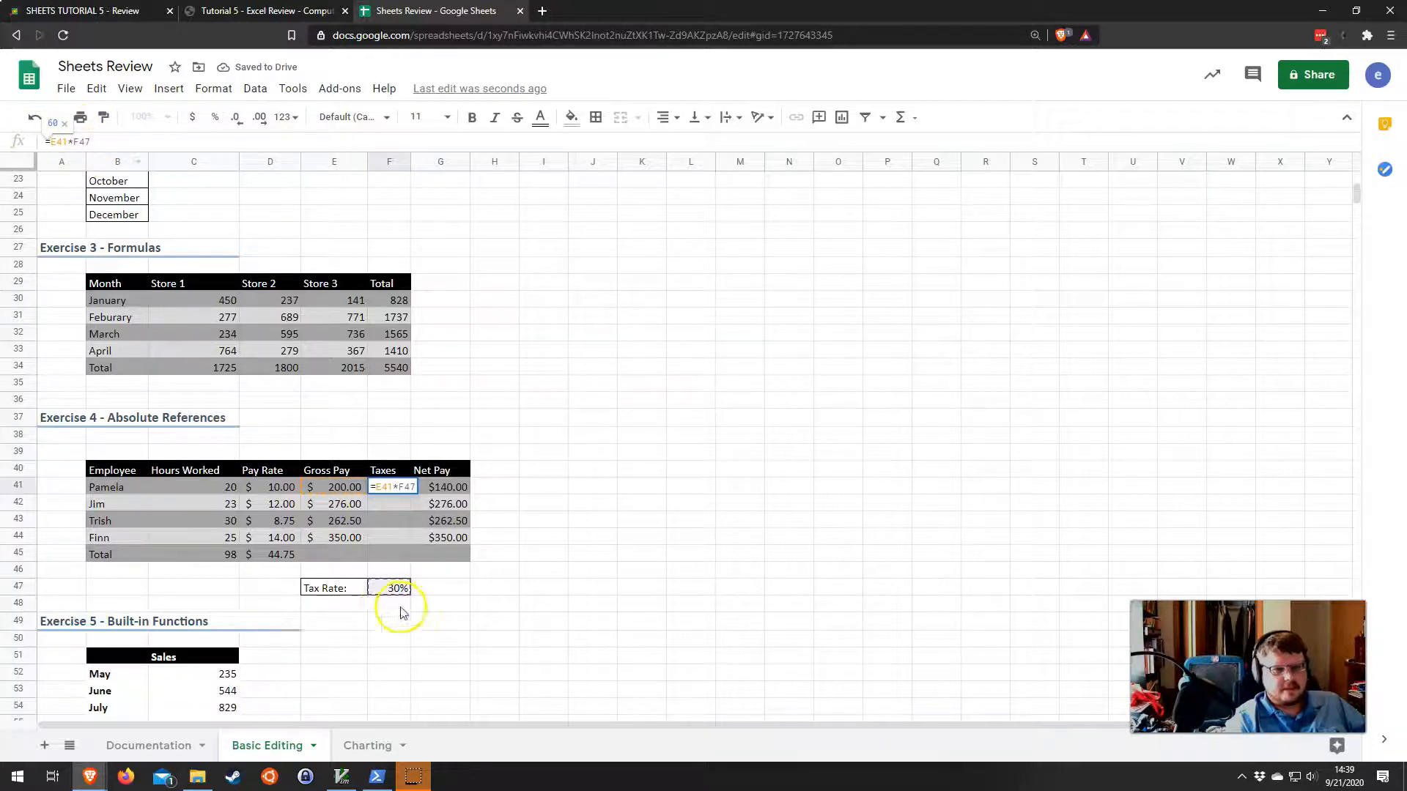
left_click_drag(73, 142, 101, 143)
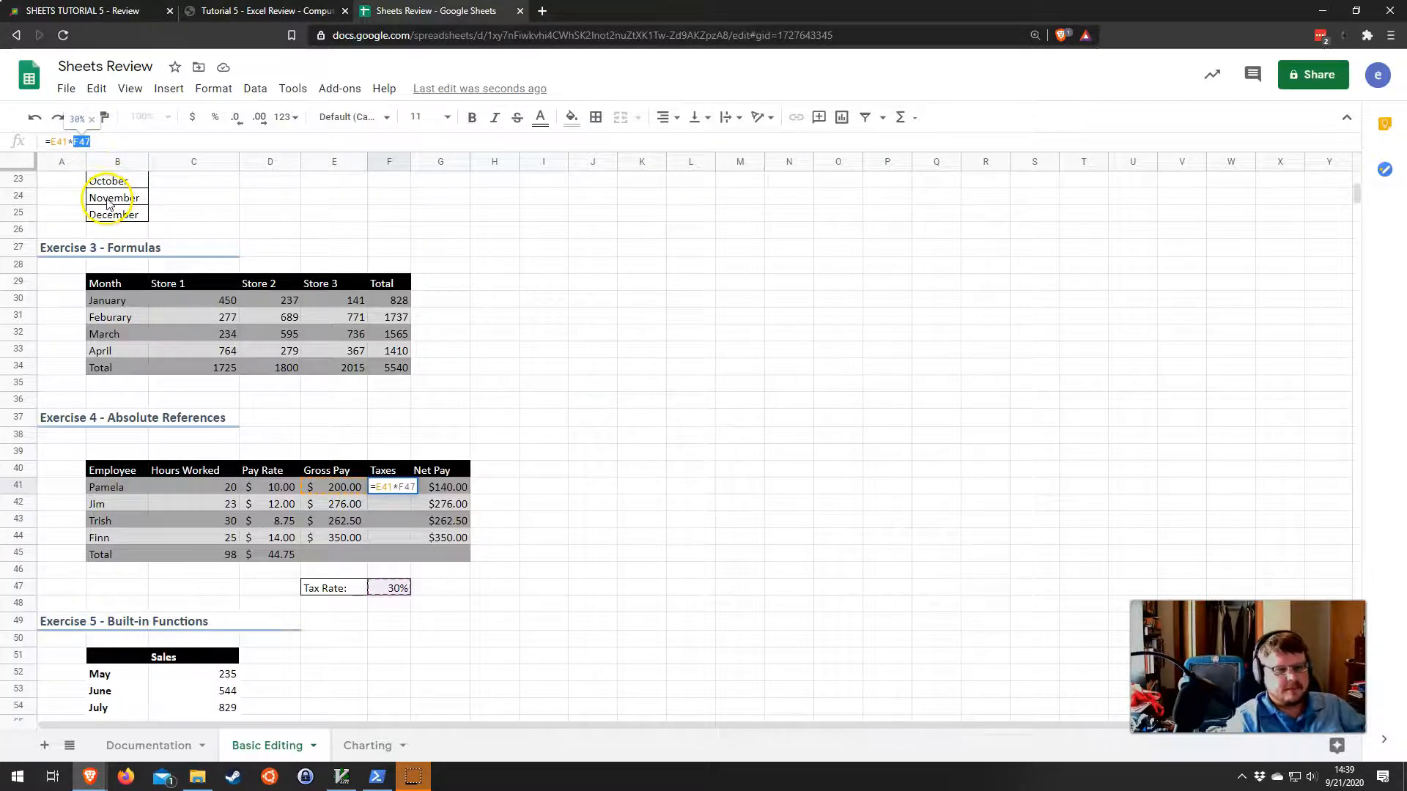
key("Left")
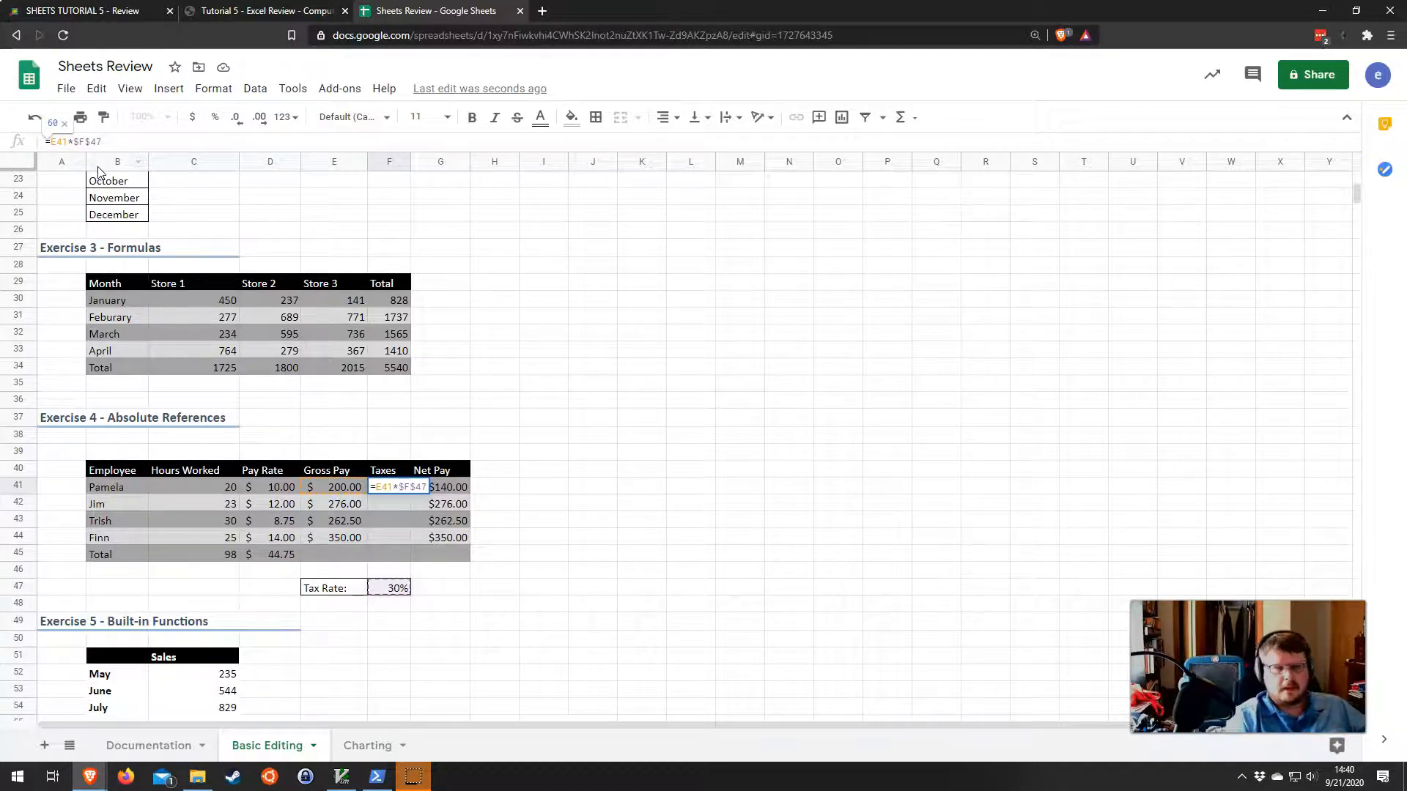
key("Return")
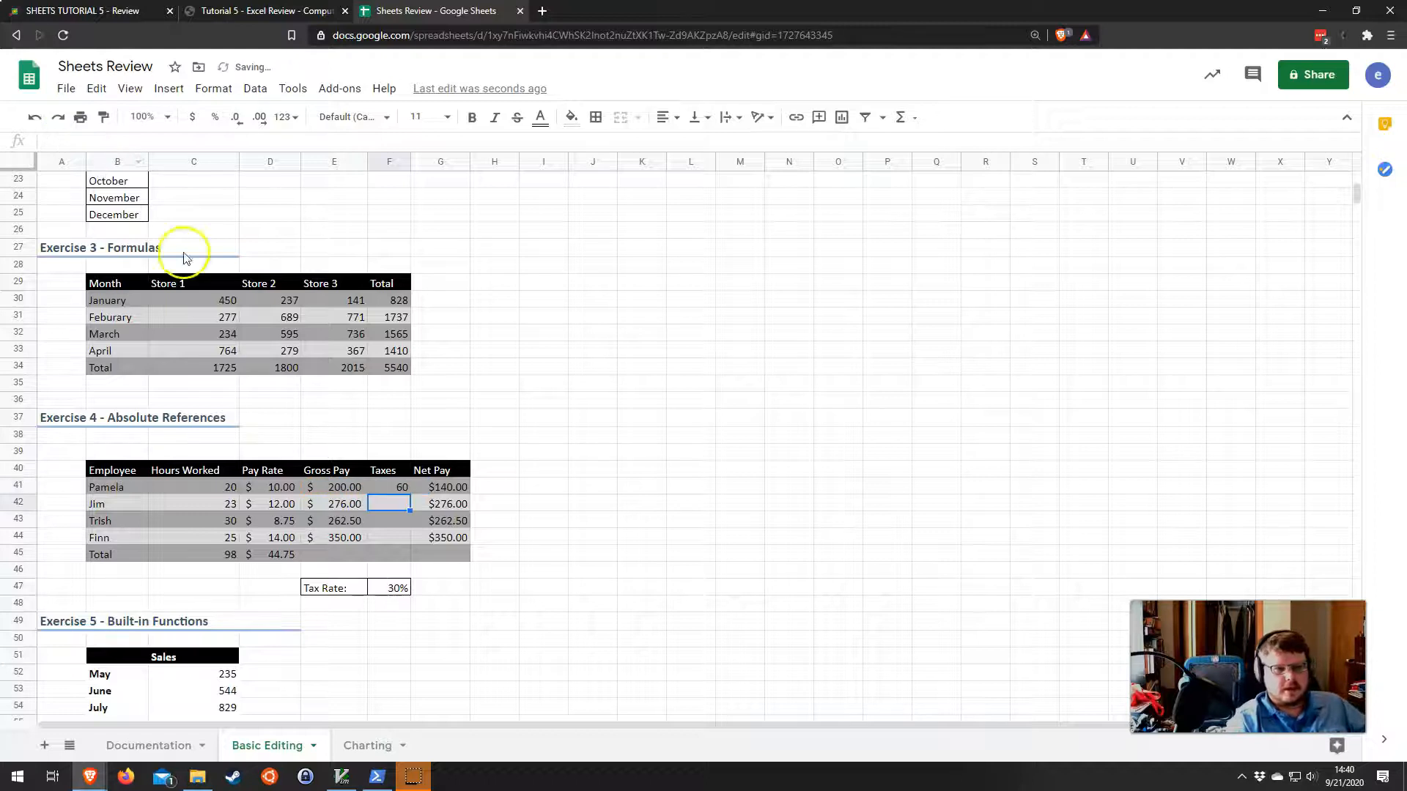
left_click(384, 490)
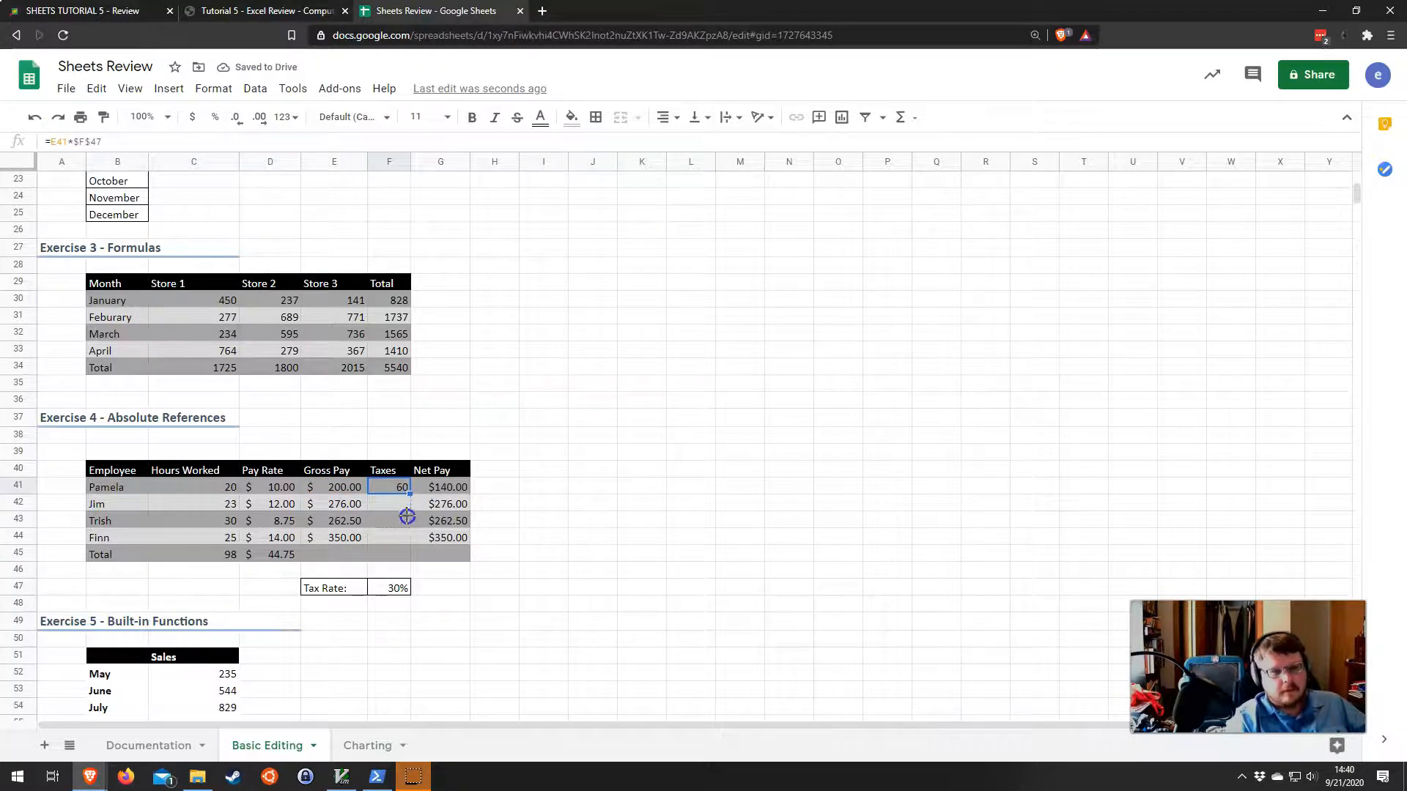
left_click_drag(408, 535, 408, 537)
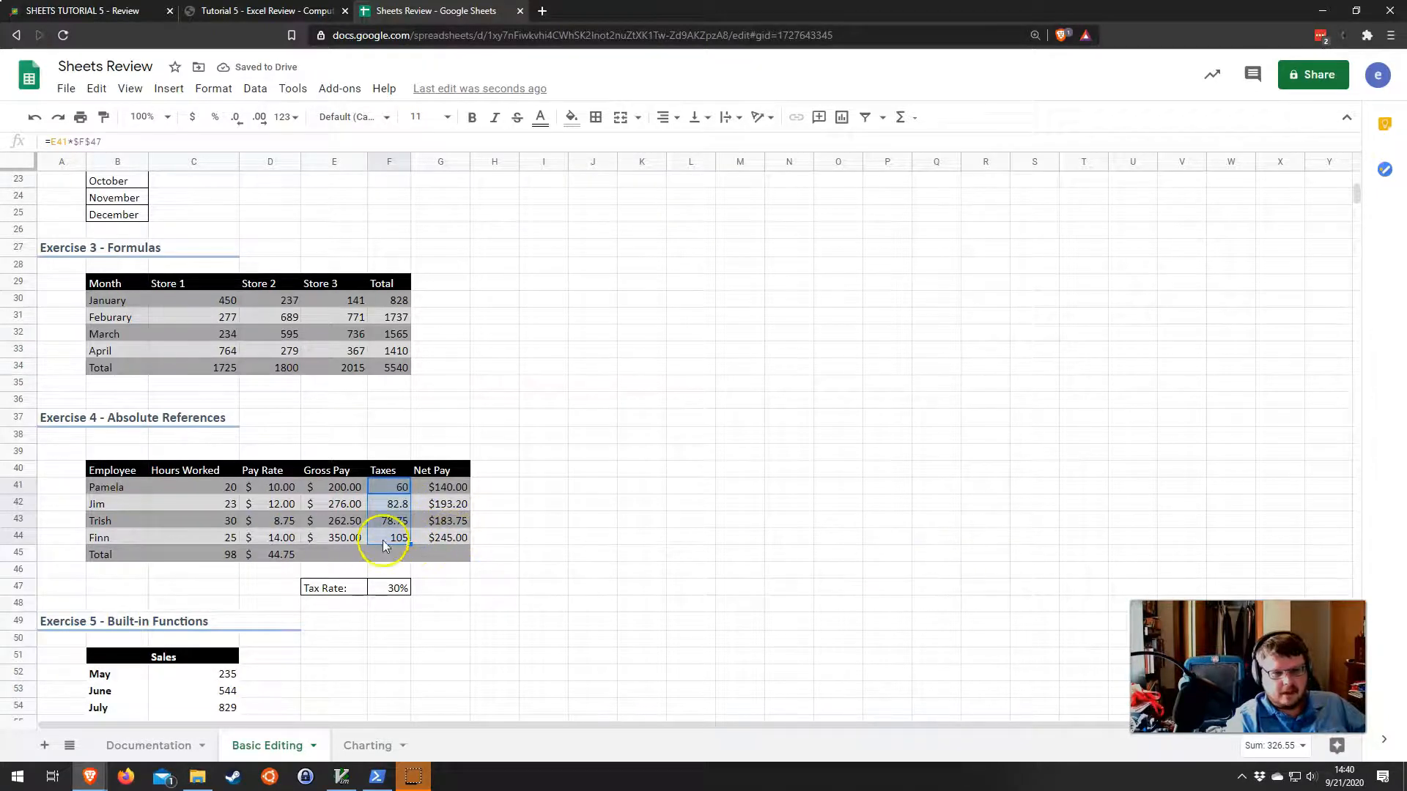
Total the Gross Pay column in E45 with =SUM(E41:E44)
left_click(340, 558)
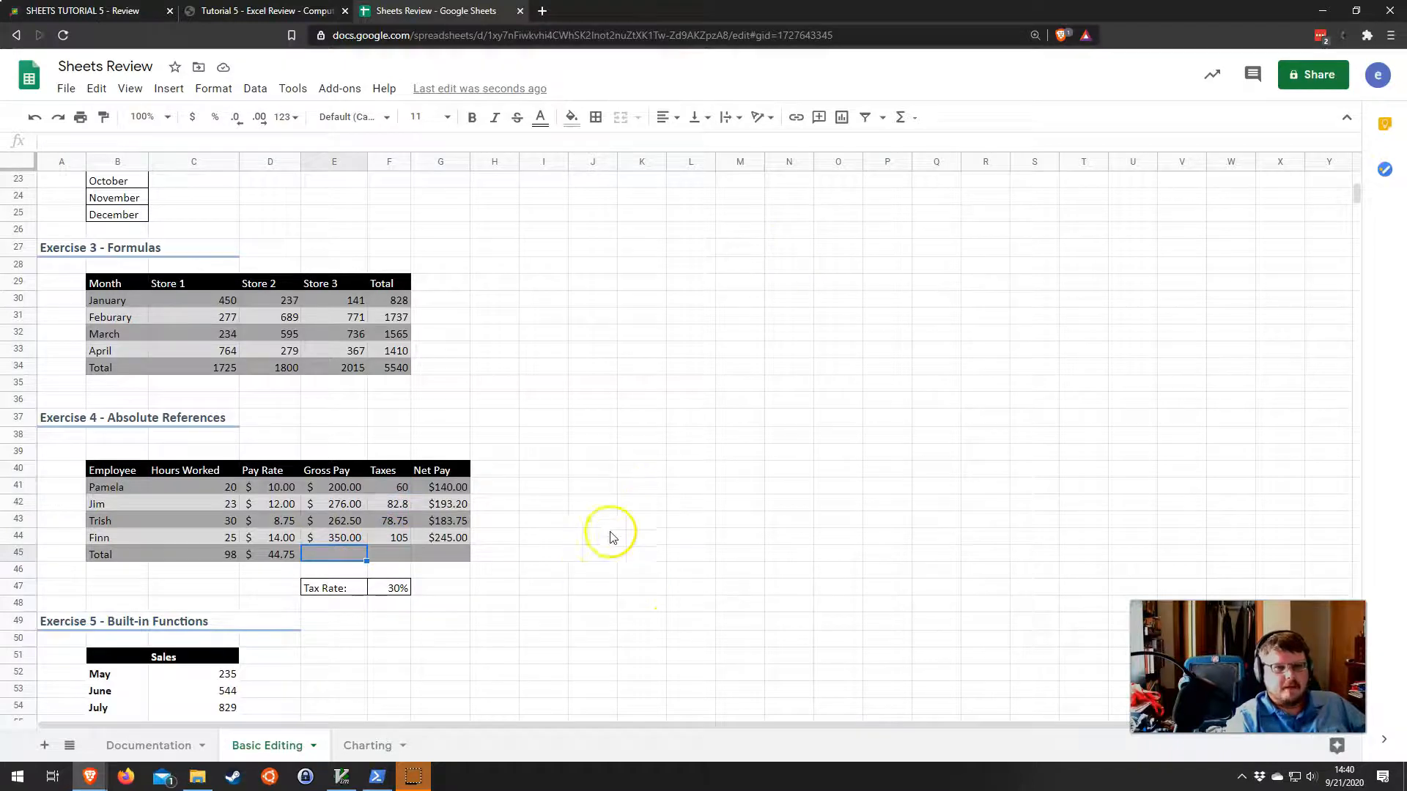
left_click(913, 118)
left_click(911, 145)
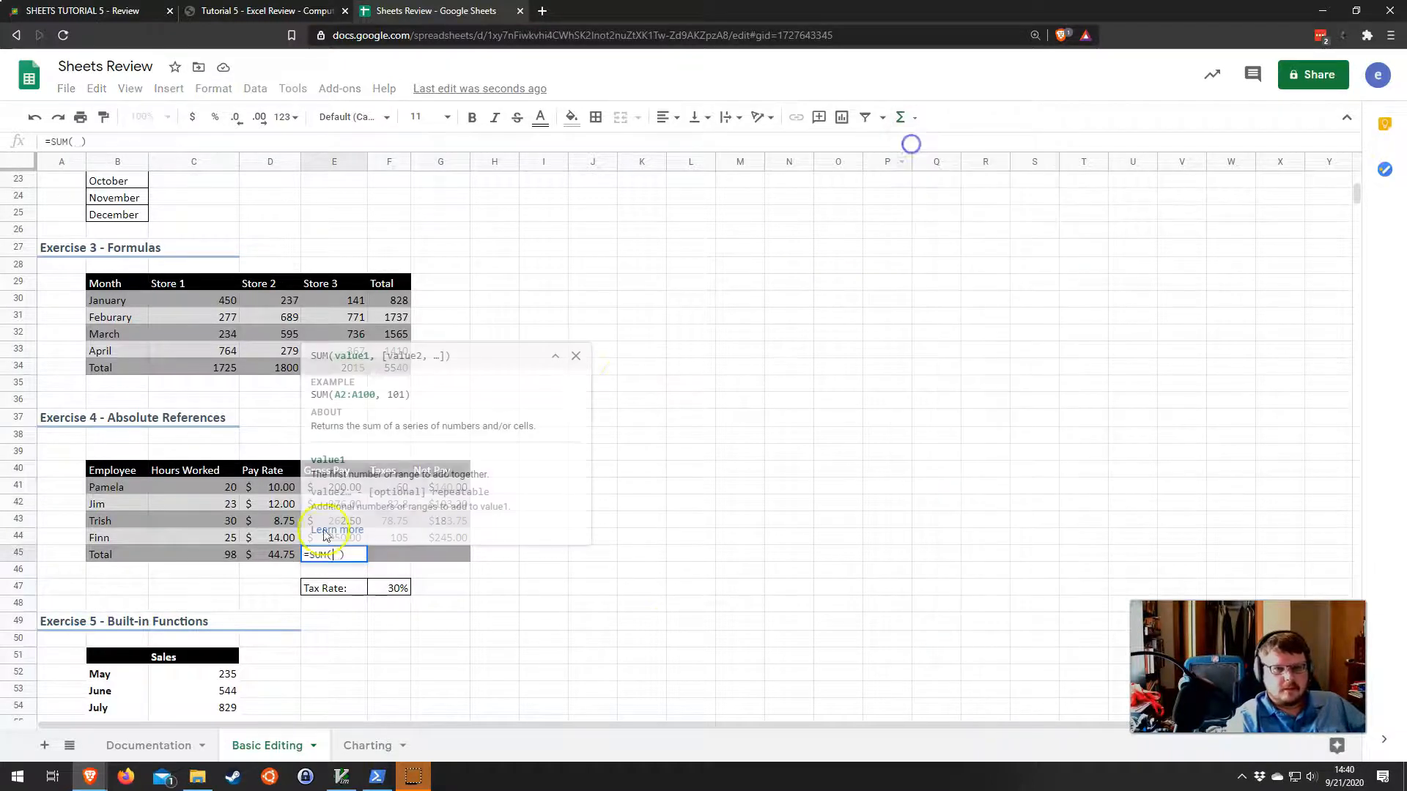
left_click(576, 357)
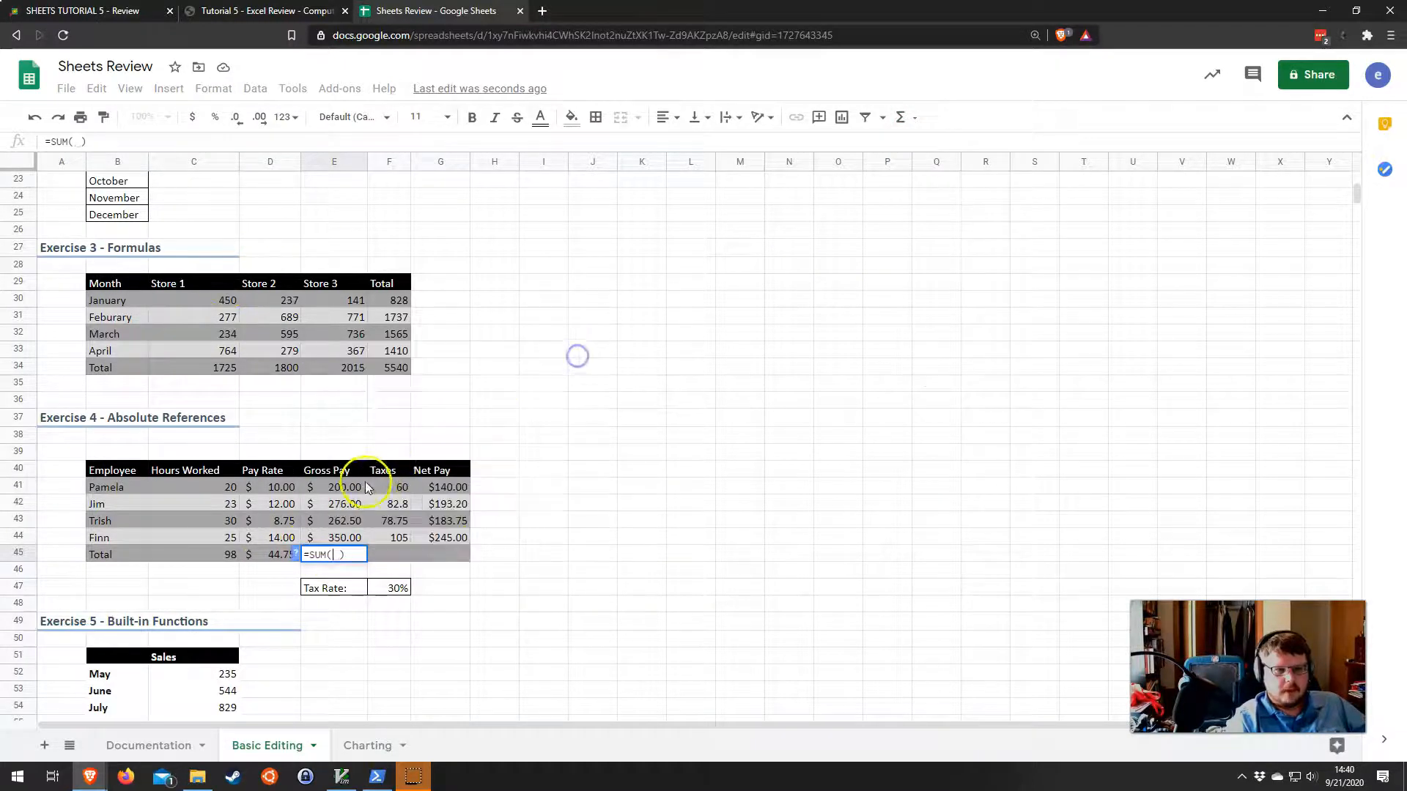
left_click_drag(351, 488, 349, 539)
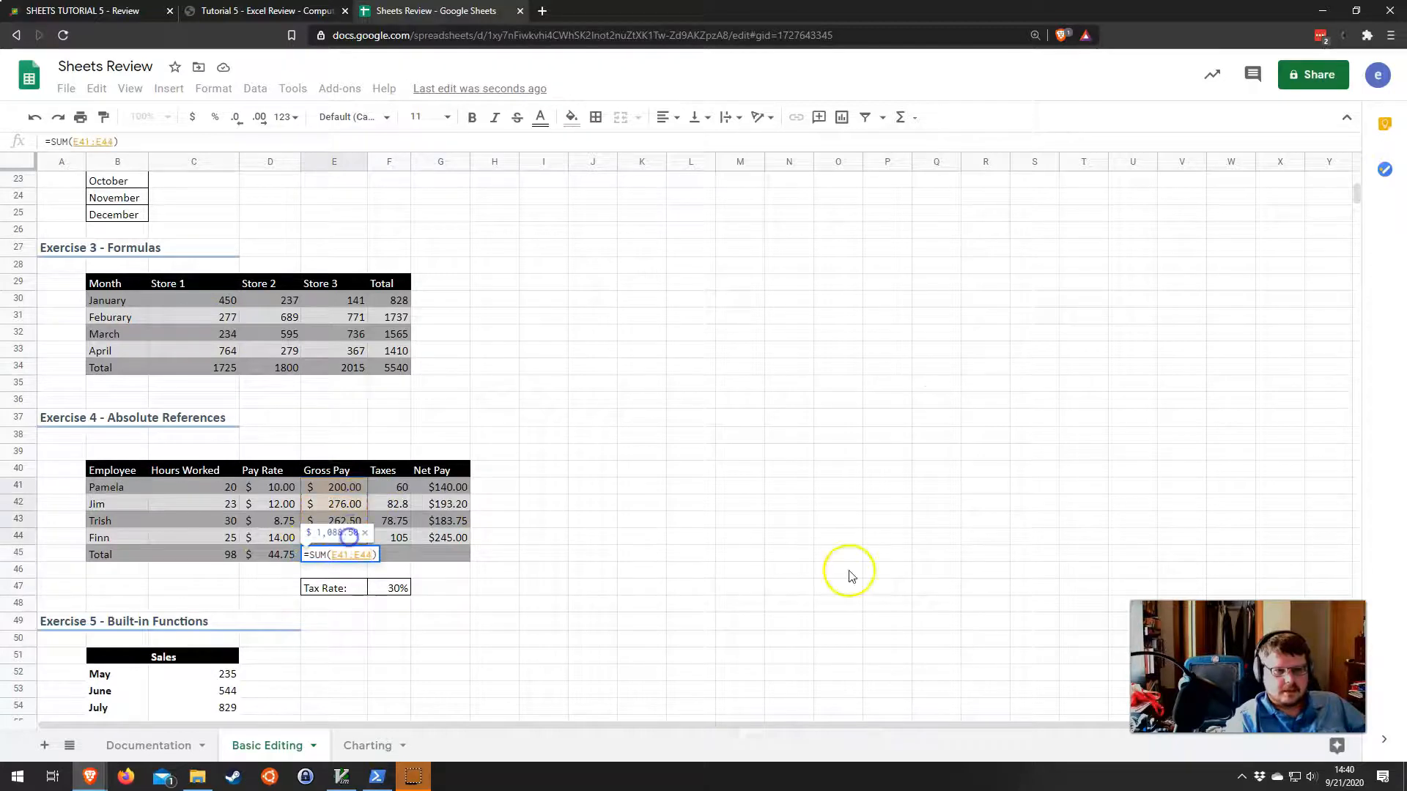
key("Return")
Fill the Gross Pay total formula in E45 across to G45 for Taxes and Net Pay
left_click(344, 554)
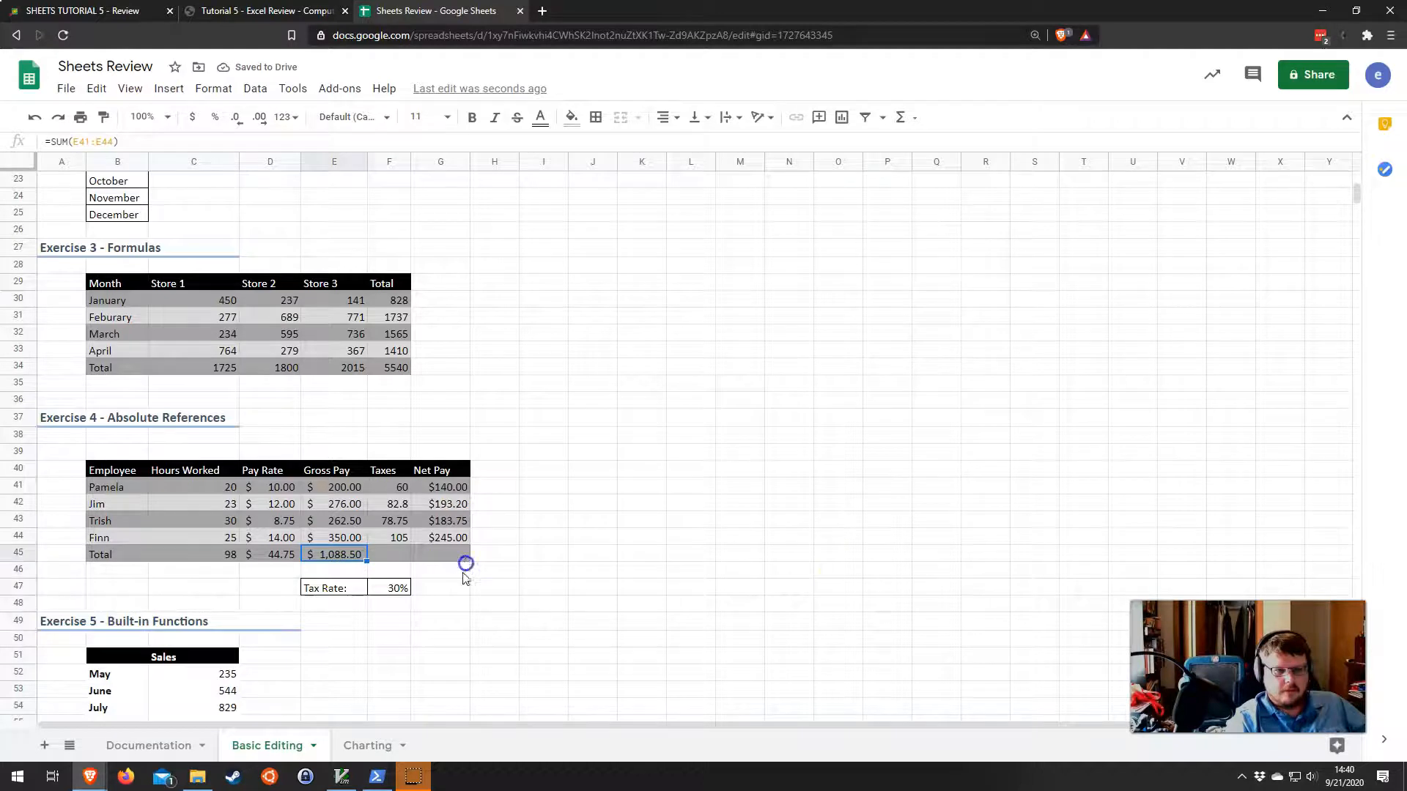
left_click_drag(464, 575, 466, 576)
left_click(597, 537)
Calculate the Sum of the Exercise 5 sales in C57 with =SUM(C52:C55)
scroll(532, 563, "down", 2)
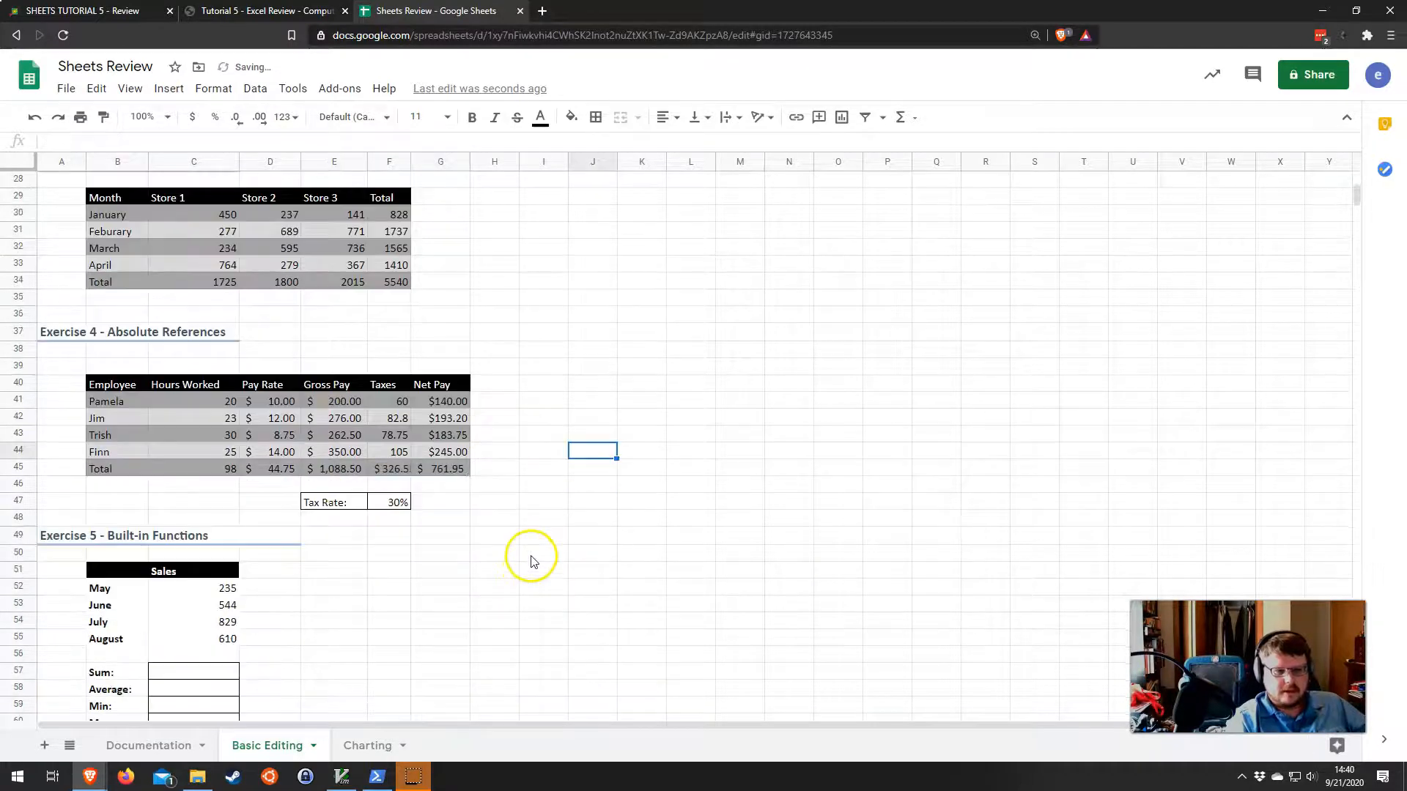
scroll(532, 562, "down", 4)
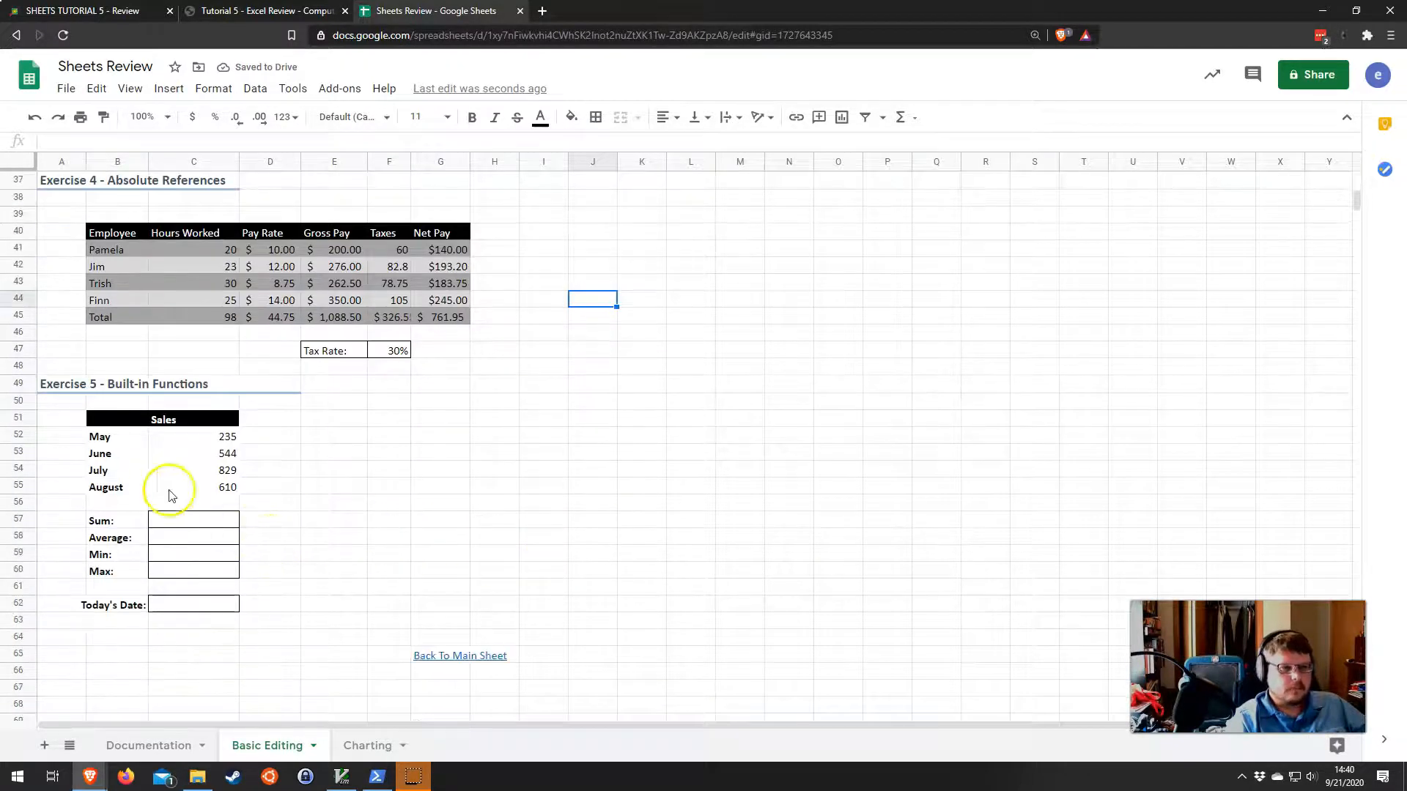
left_click_drag(62, 605, 68, 654)
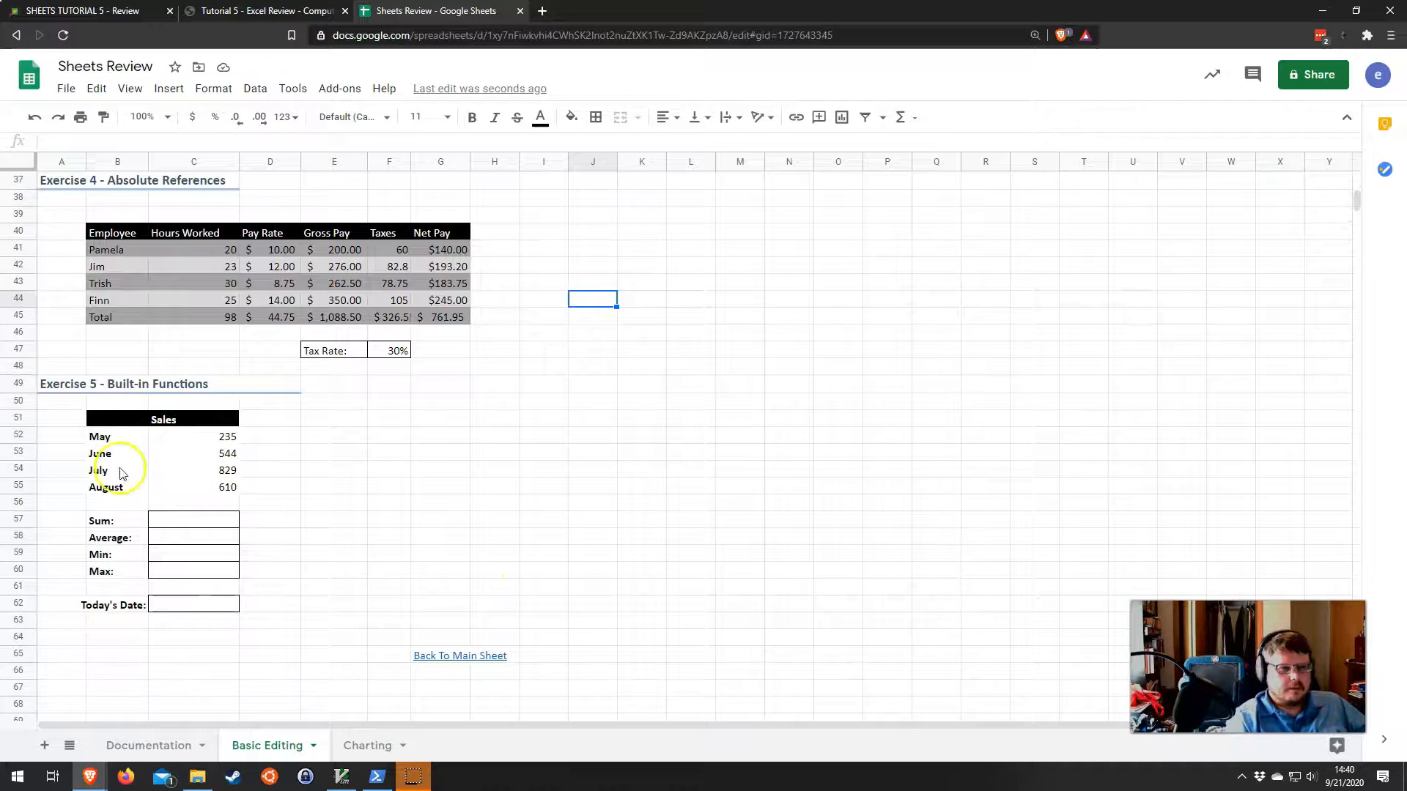
left_click(182, 528)
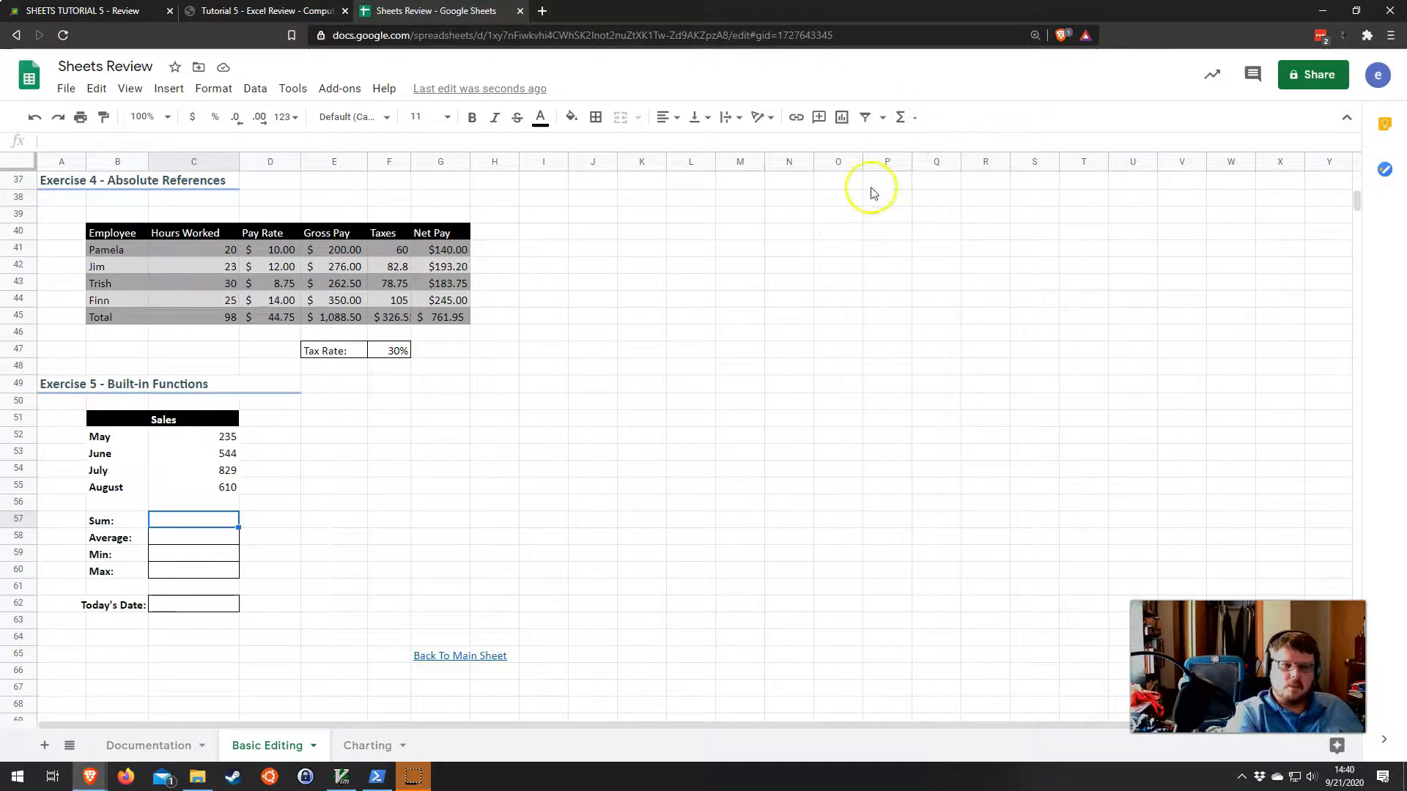
left_click(915, 118)
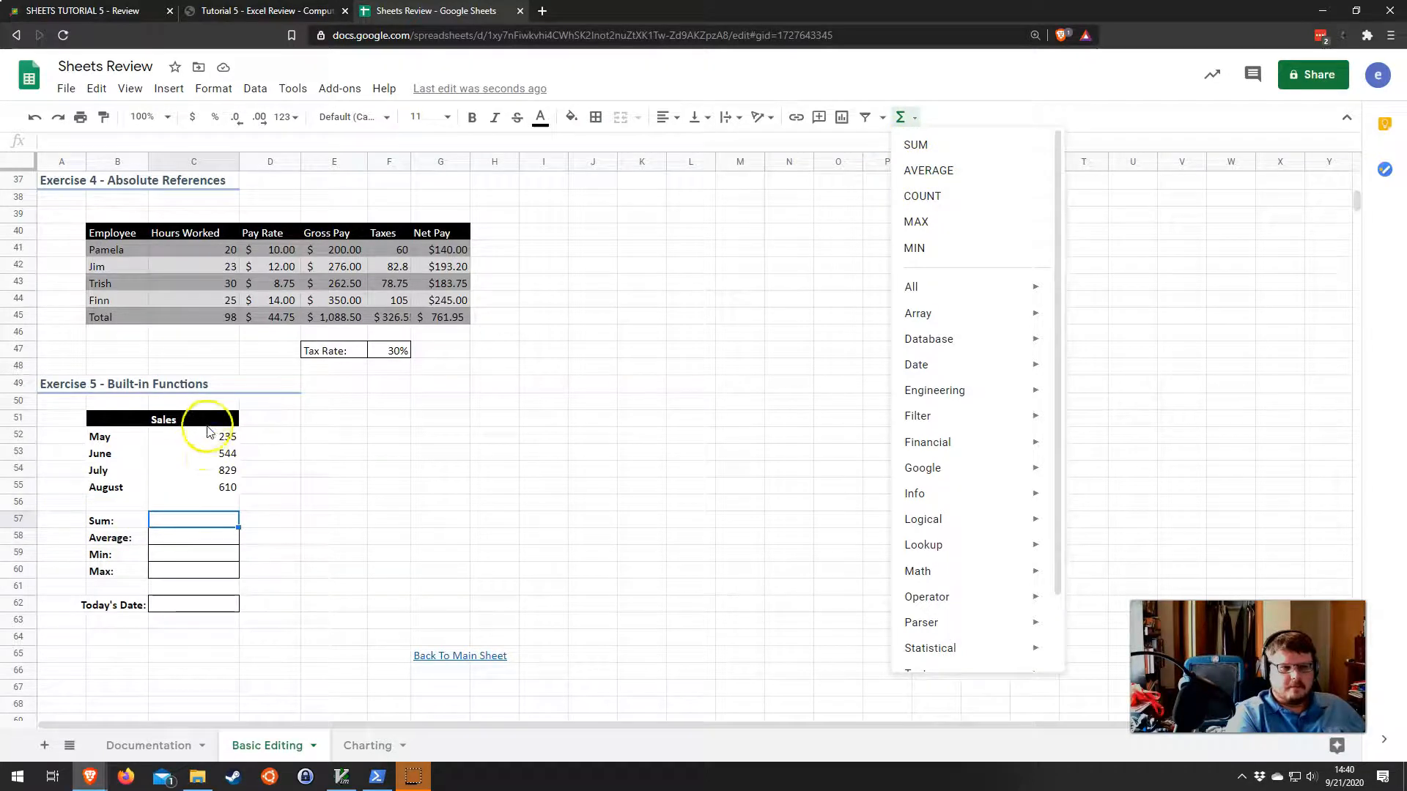
left_click(939, 147)
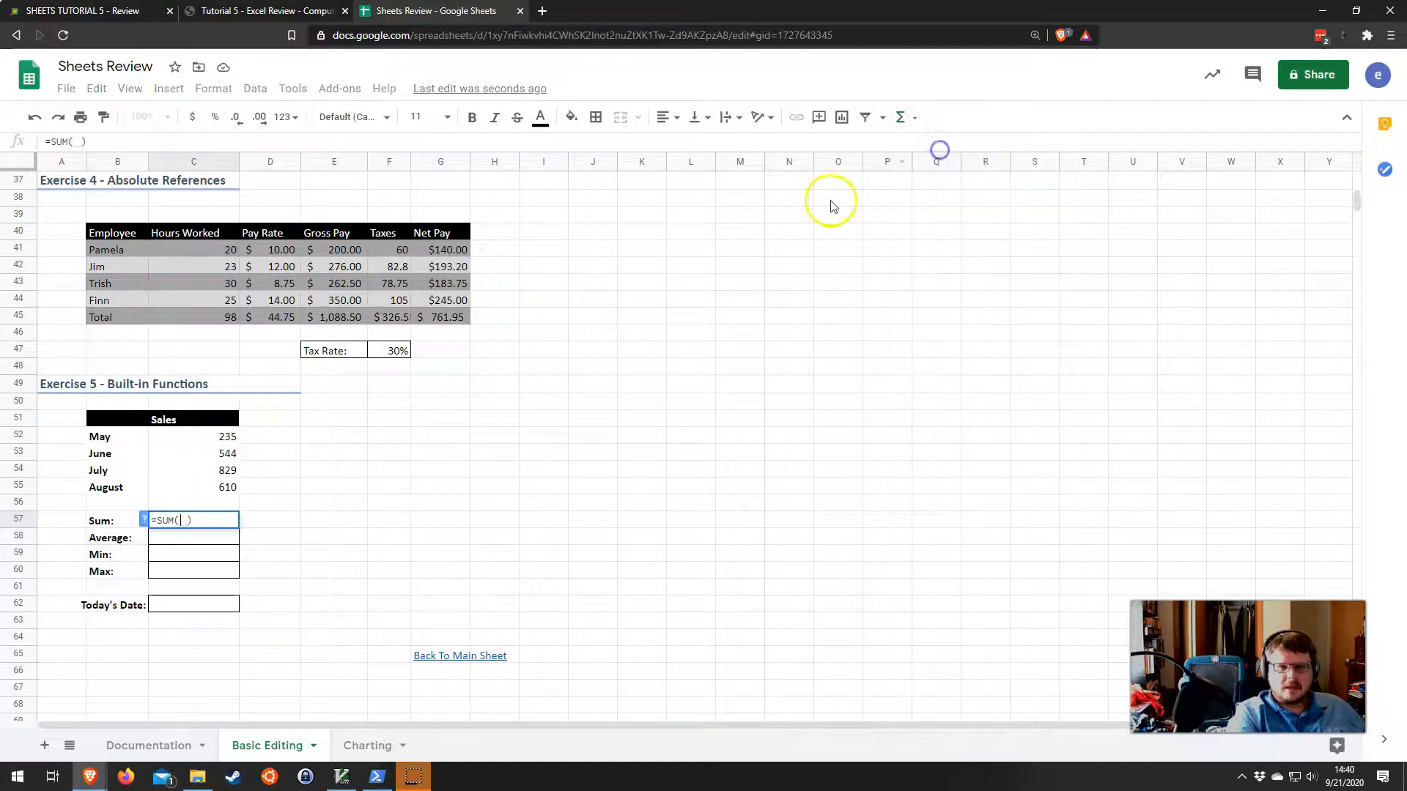
left_click_drag(222, 436, 220, 487)
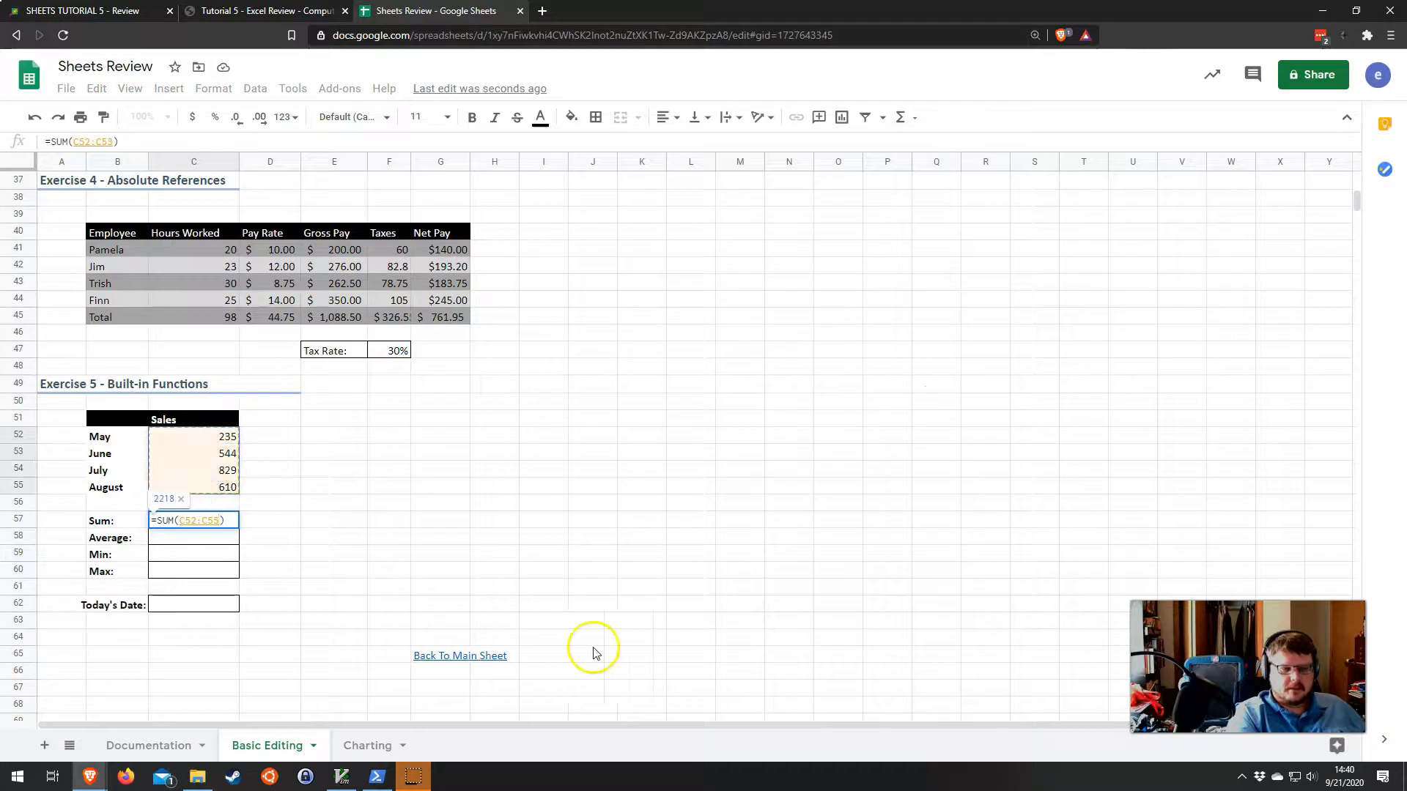
key("Return")
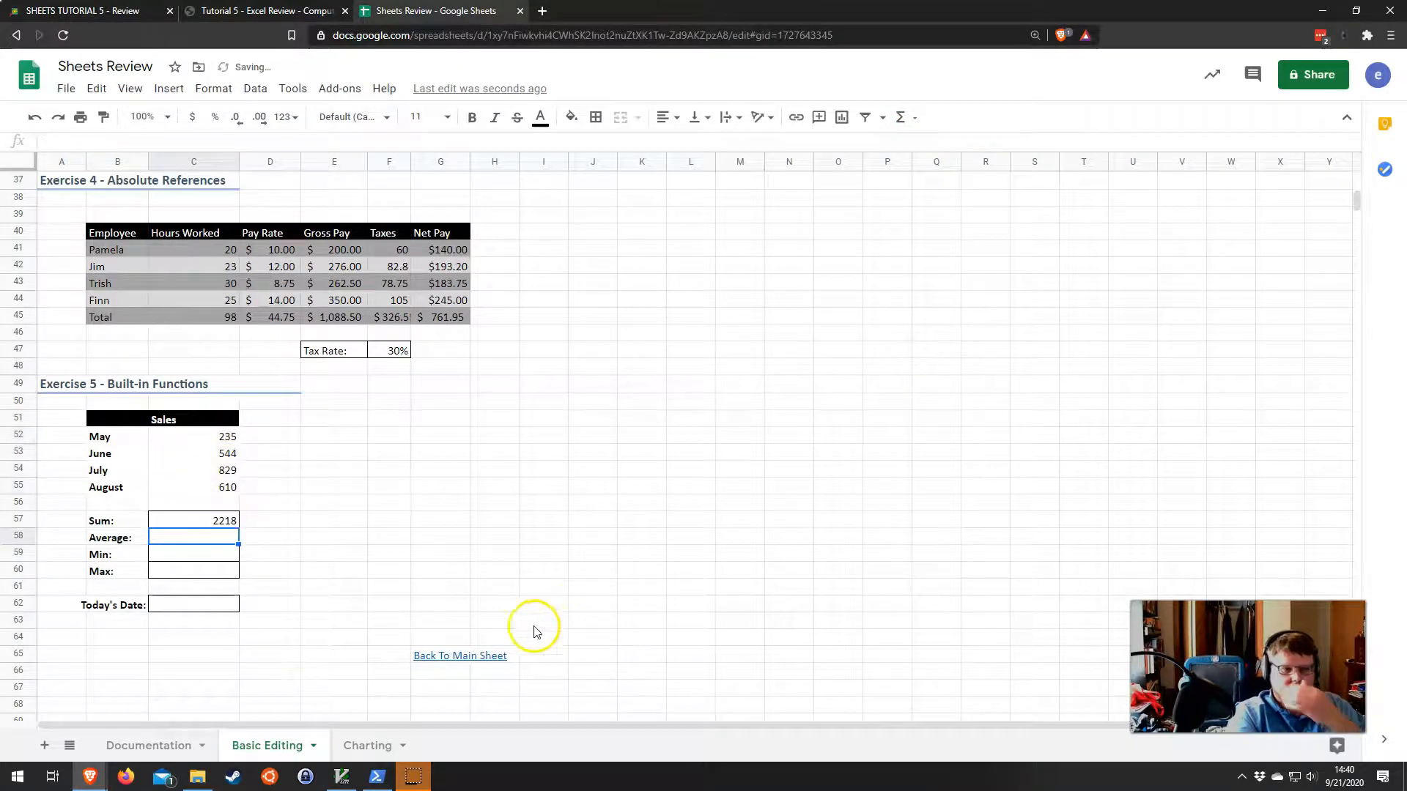
Calculate the Average of the sales in C58 with =AVERAGE(C52:C55)
left_click(900, 118)
left_click(917, 170)
left_click(230, 438)
left_click_drag(231, 439, 227, 489)
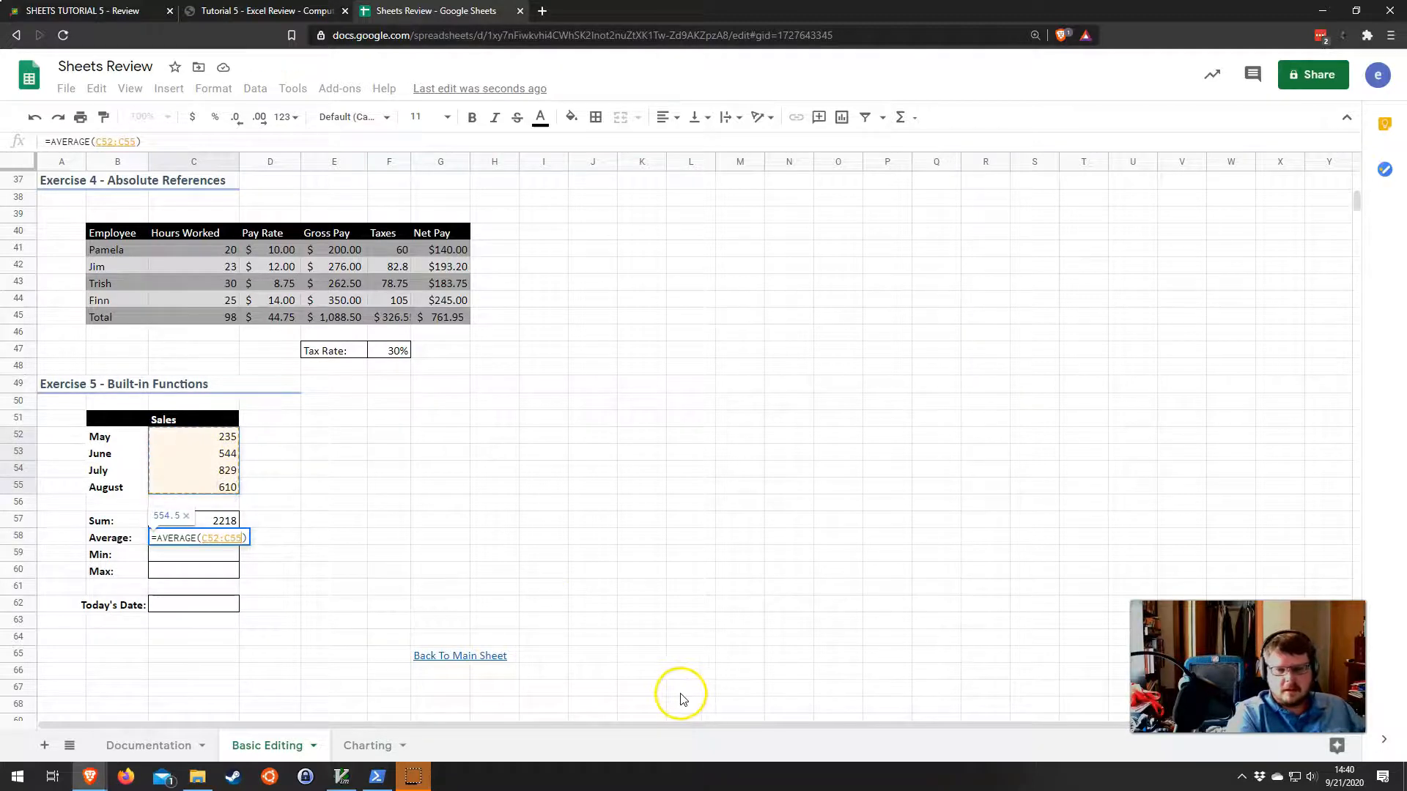
key("Return")
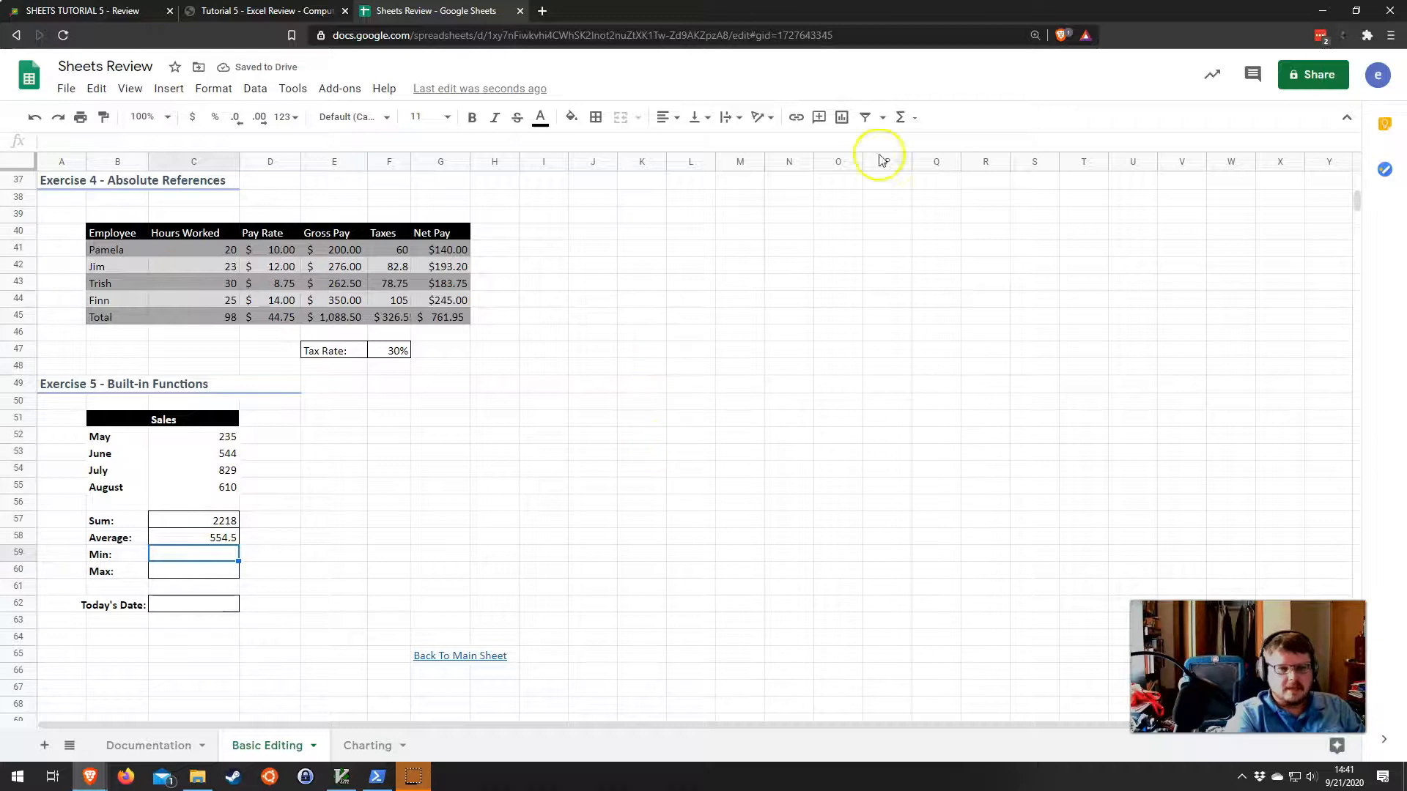
Calculate the Min of the sales in C59 with the MIN function over C52:C55
left_click(902, 117)
left_click(924, 249)
left_click_drag(214, 437, 220, 485)
key("Return")
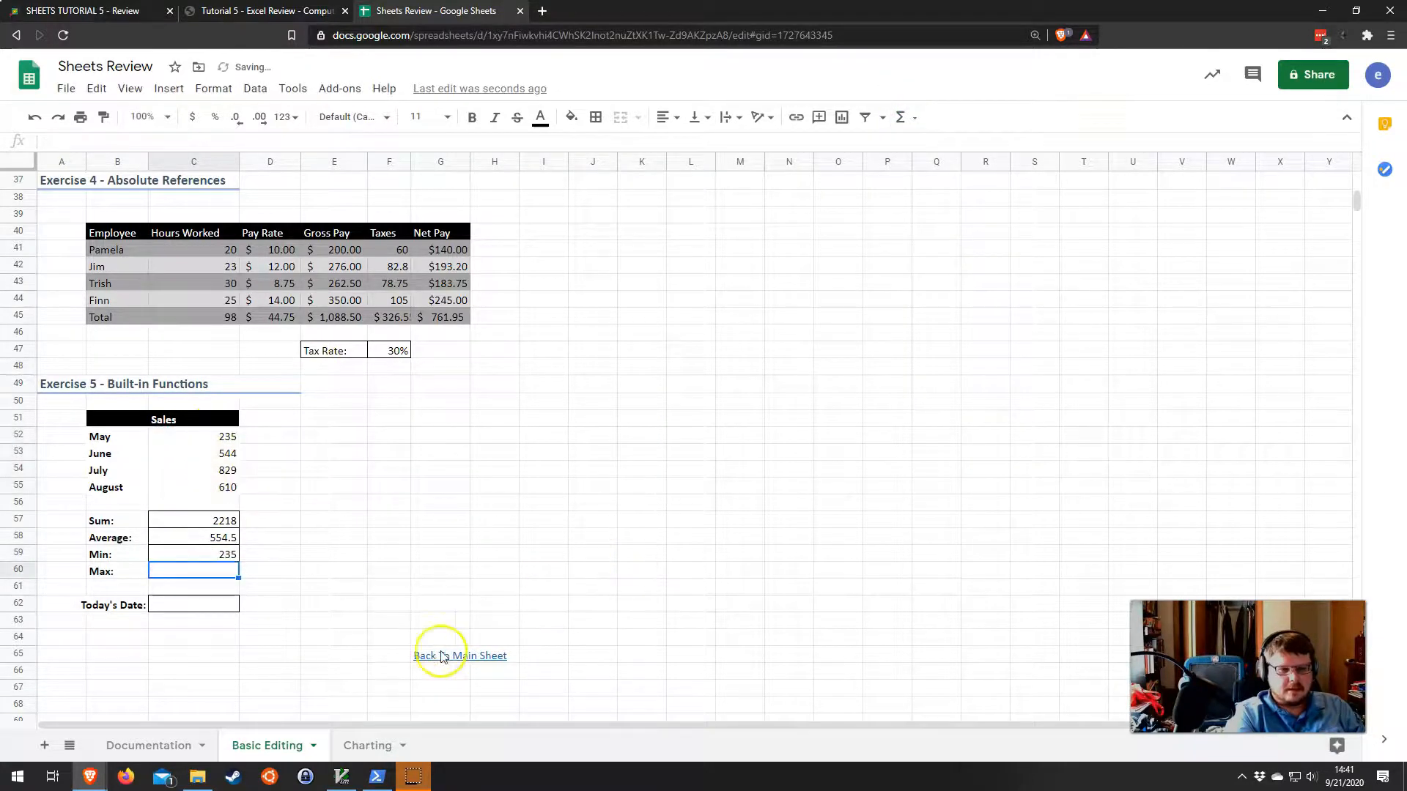
Calculate the Max of the sales in C60 with the MAX function over C52:C55
left_click(910, 117)
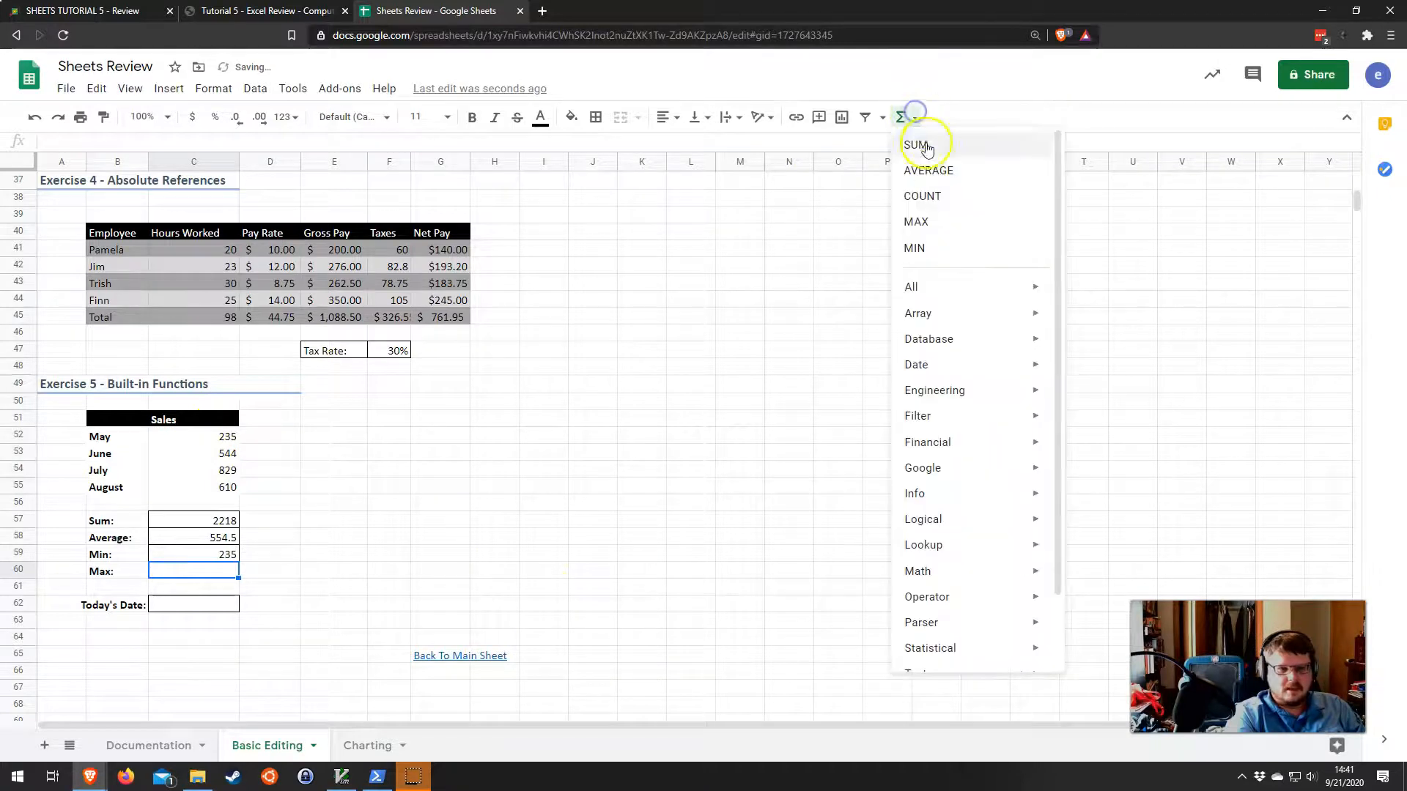
left_click(938, 225)
left_click_drag(198, 434, 217, 490)
Enter today's date in C62 with the formula =TODAY() and check the formula's syntax
left_click(212, 609)
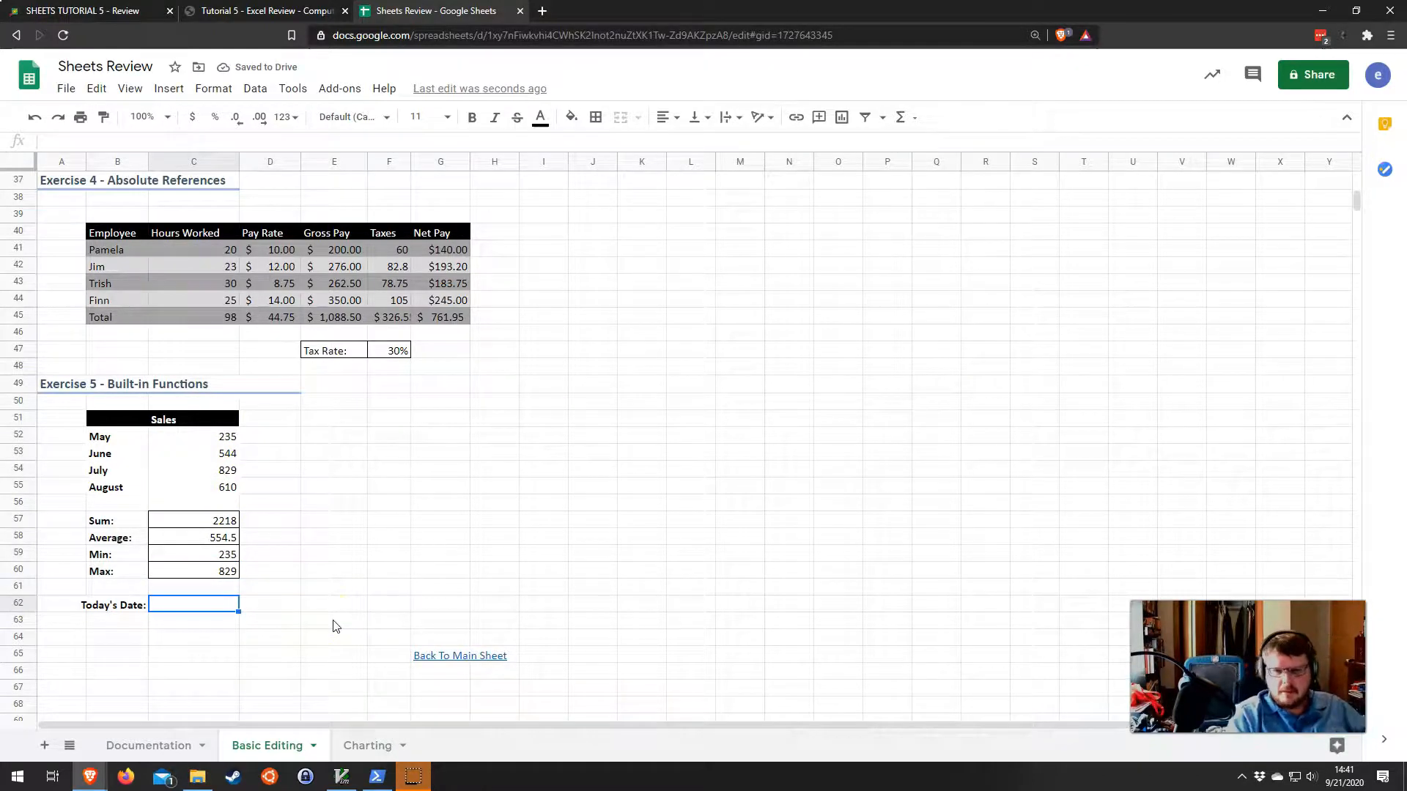
type("=TOD")
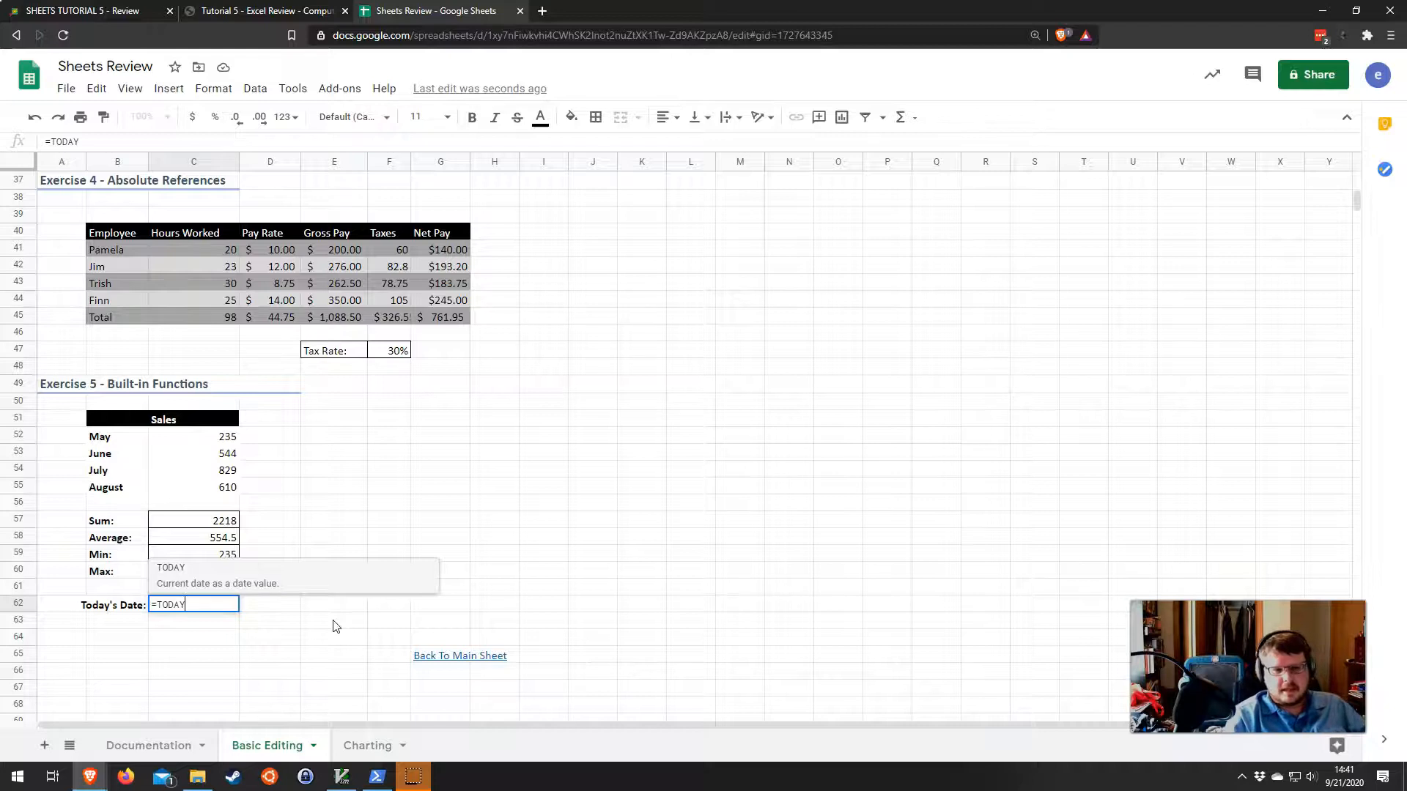
type("AY(")
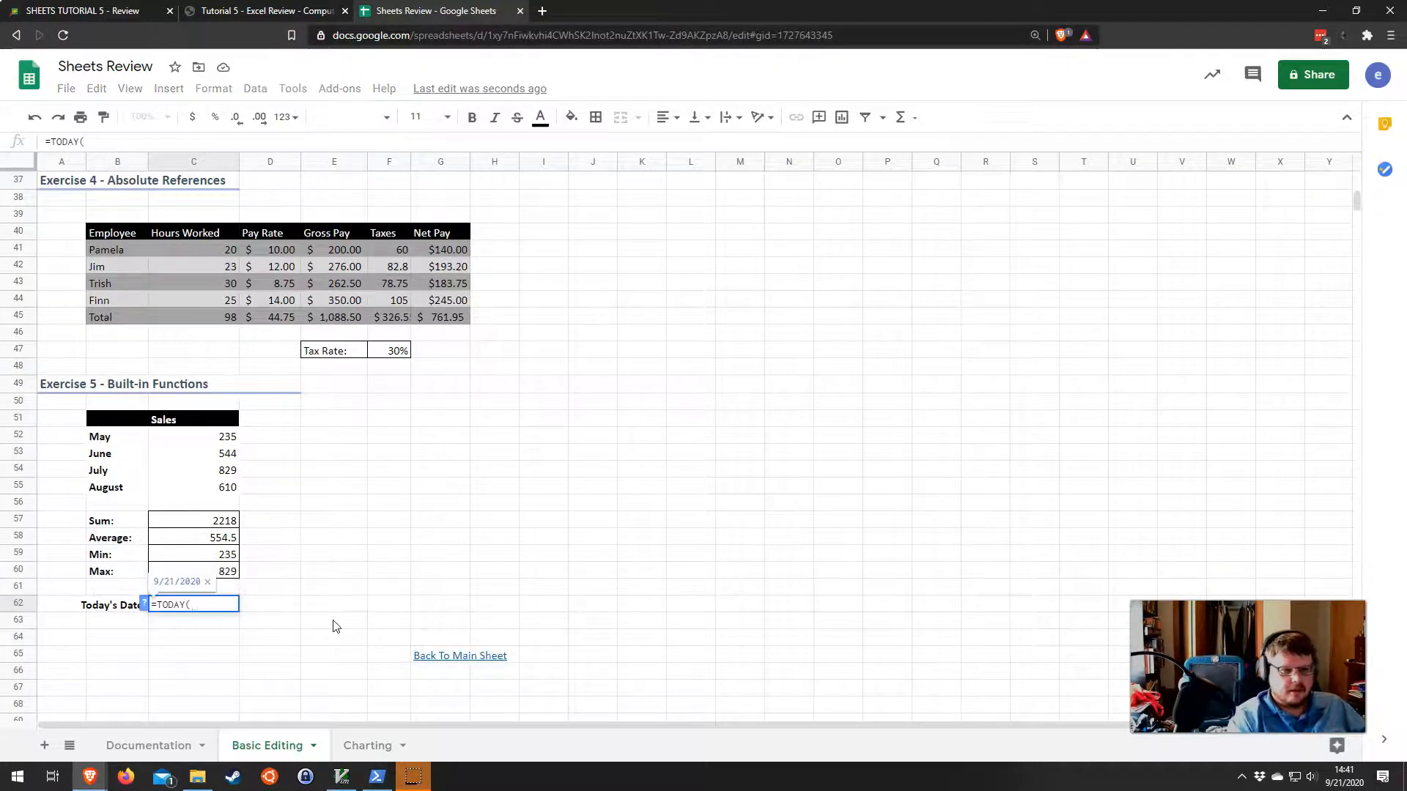
key("Return")
left_click(206, 603)
double_click(206, 602)
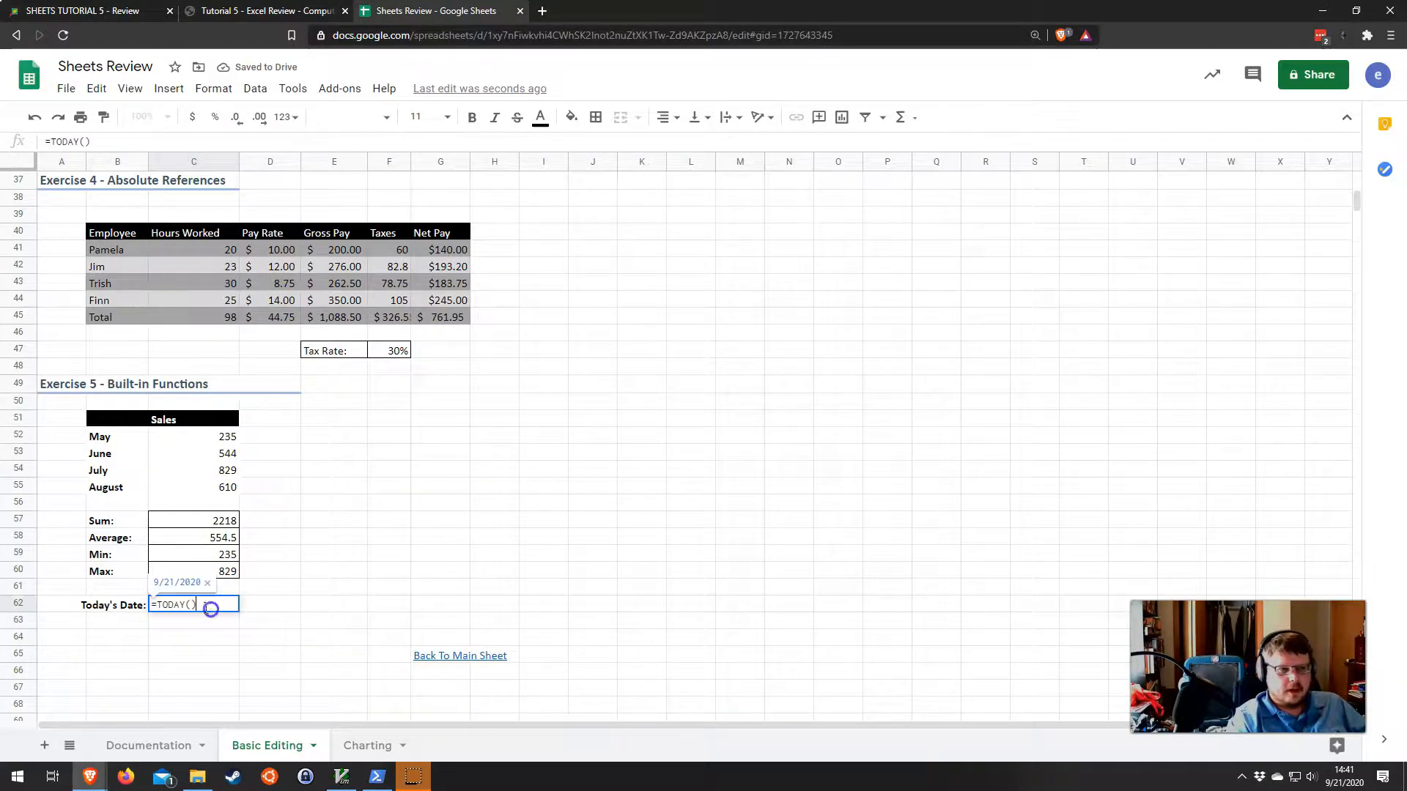
left_click(195, 602)
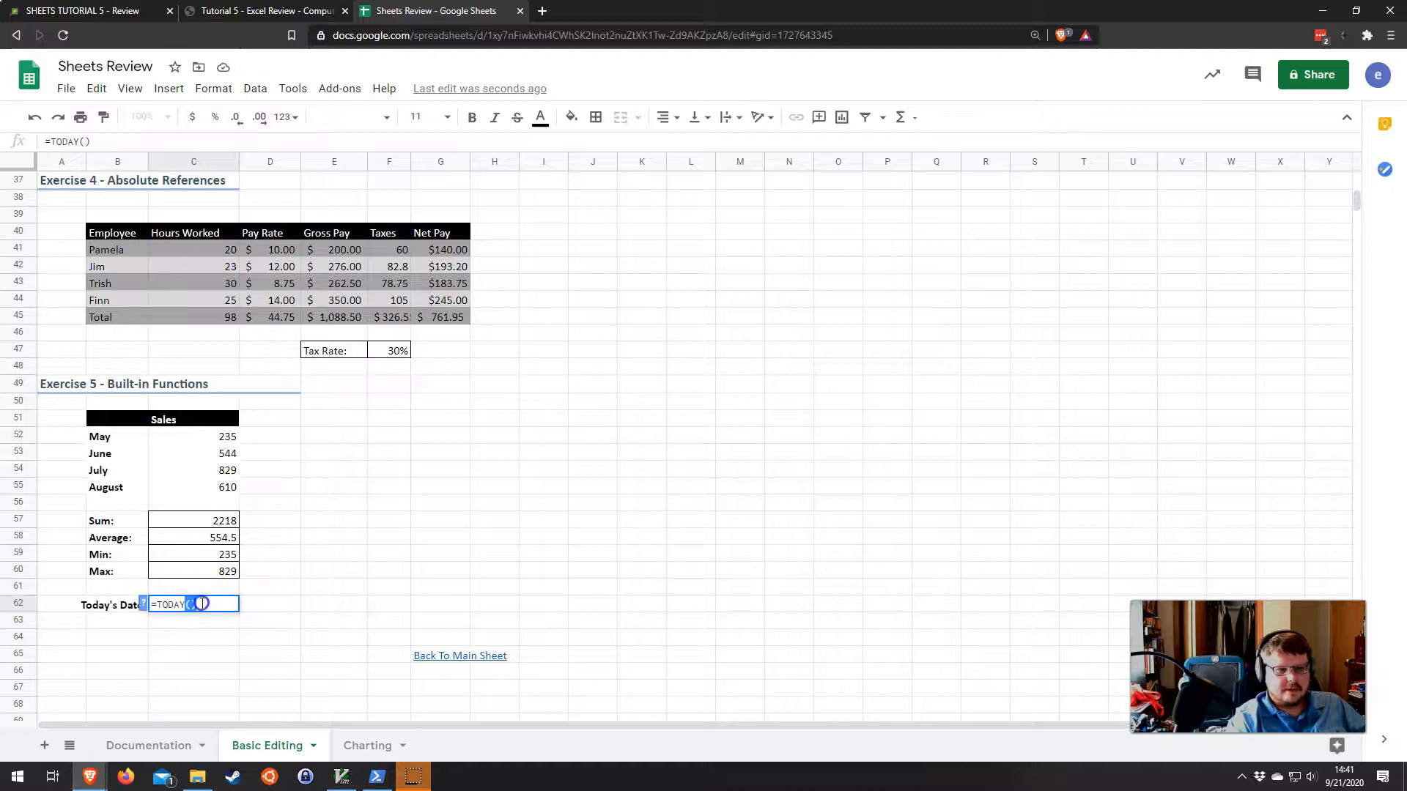
left_click(180, 607)
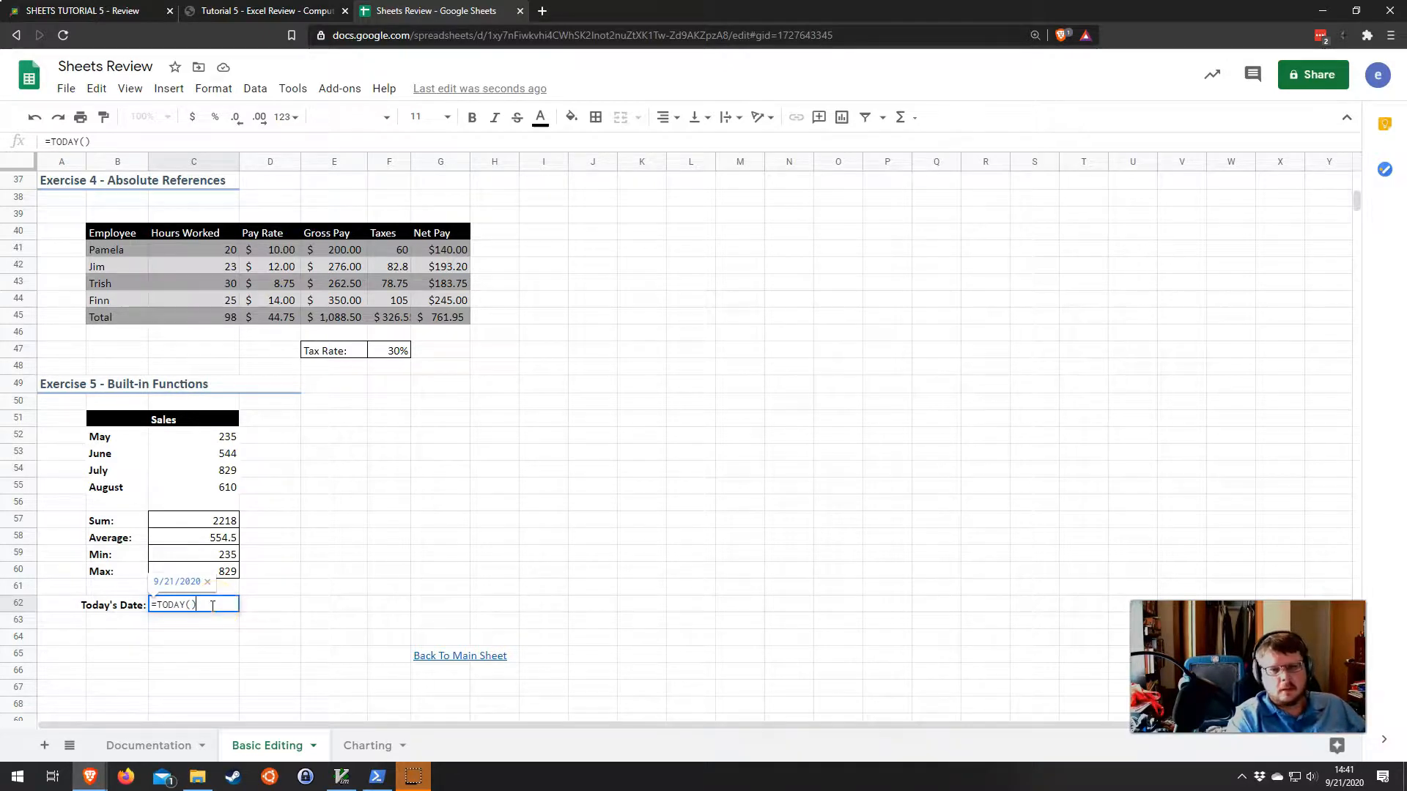
left_click(280, 607)
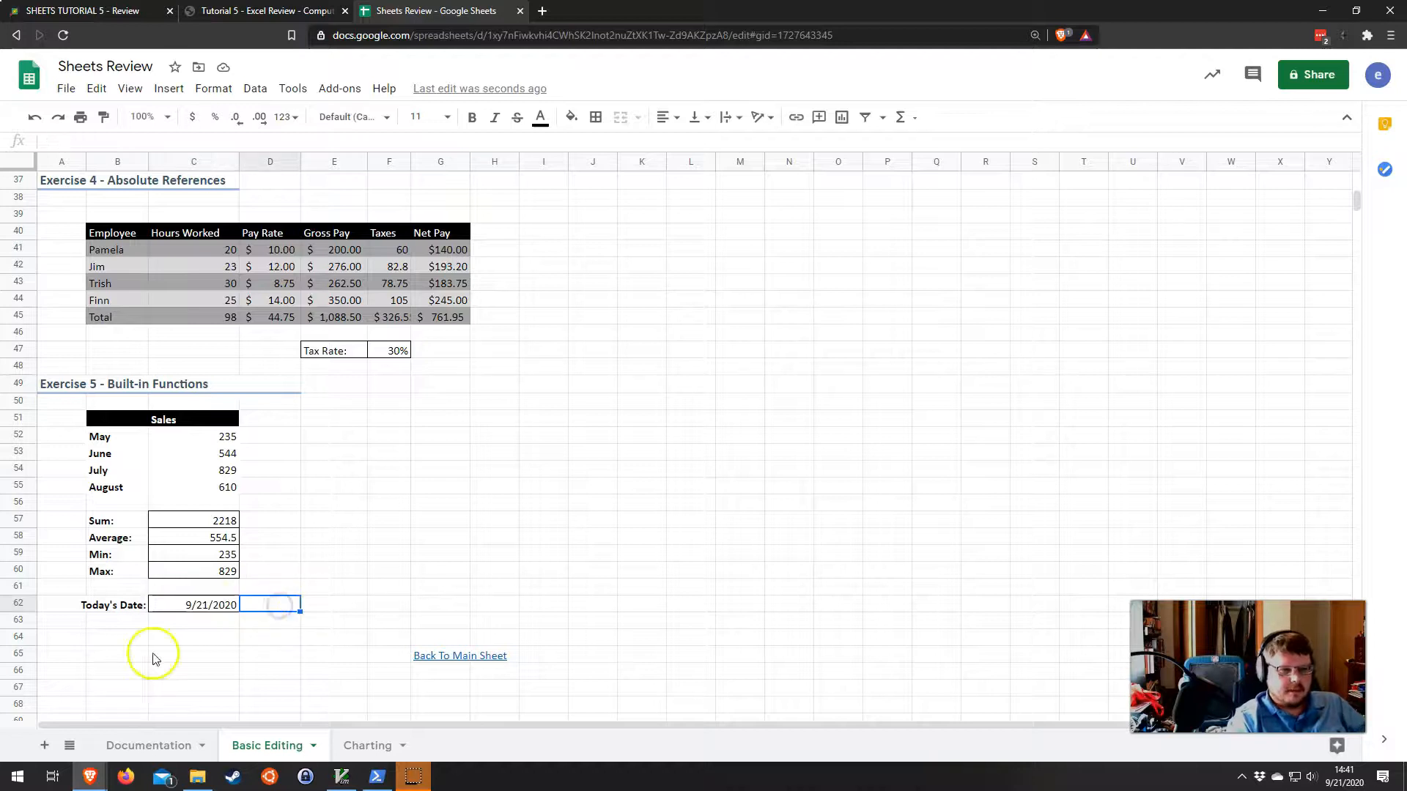
left_click(220, 606)
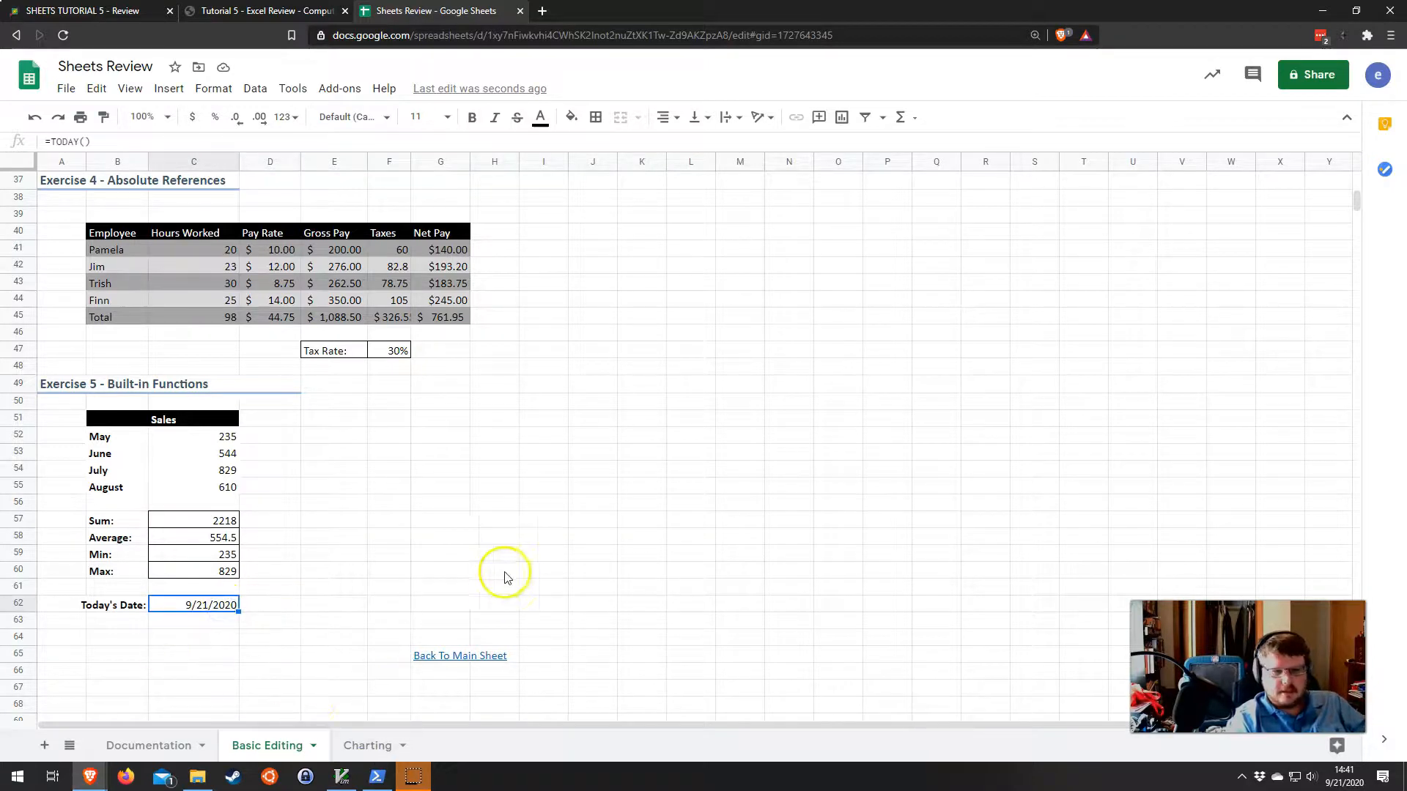
Return to the main sheet through the Back To Main Sheet link and follow the Formulas link to the Charting sheet
scroll(529, 546, "up", 10)
scroll(525, 541, "up", 2)
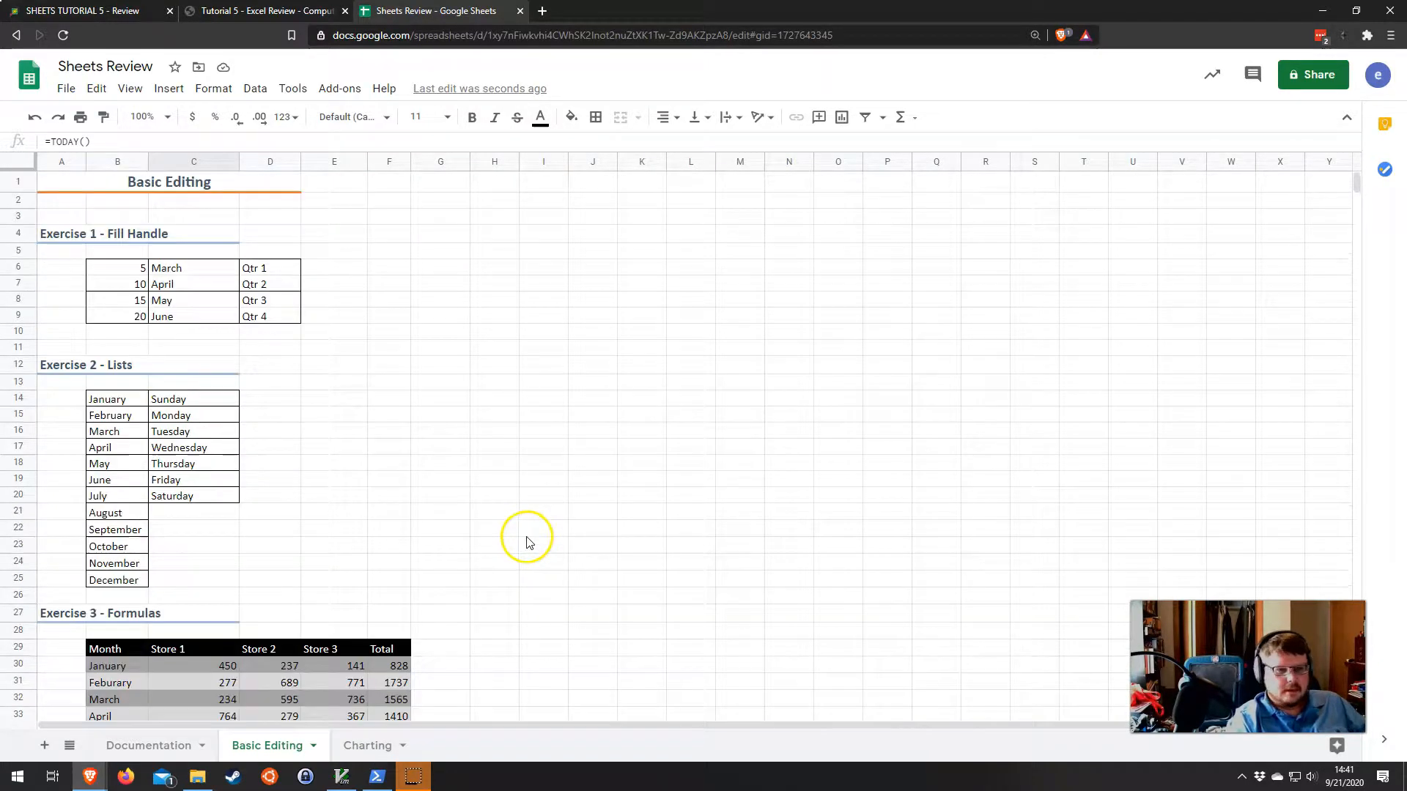
left_click(361, 745)
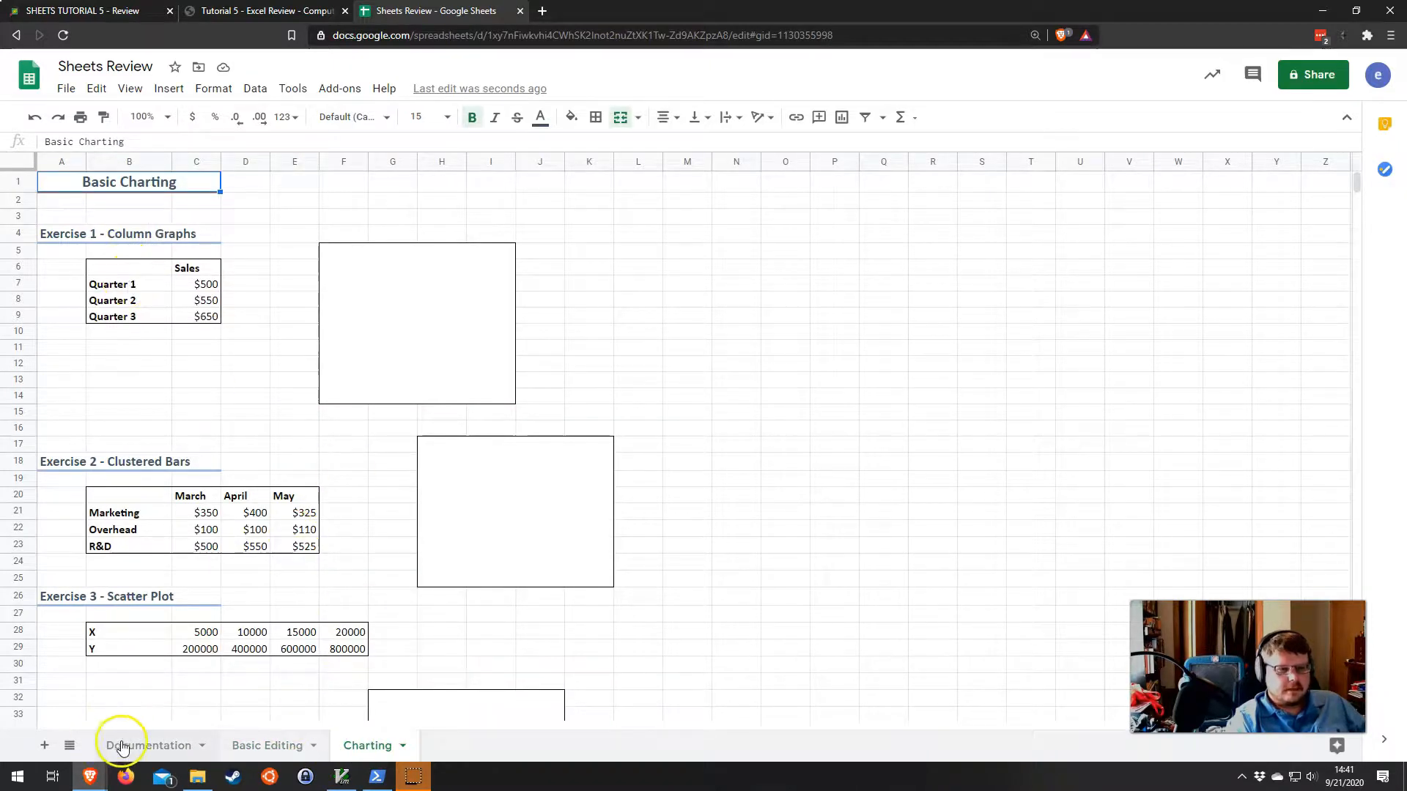
left_click(241, 748)
scroll(389, 626, "down", 3)
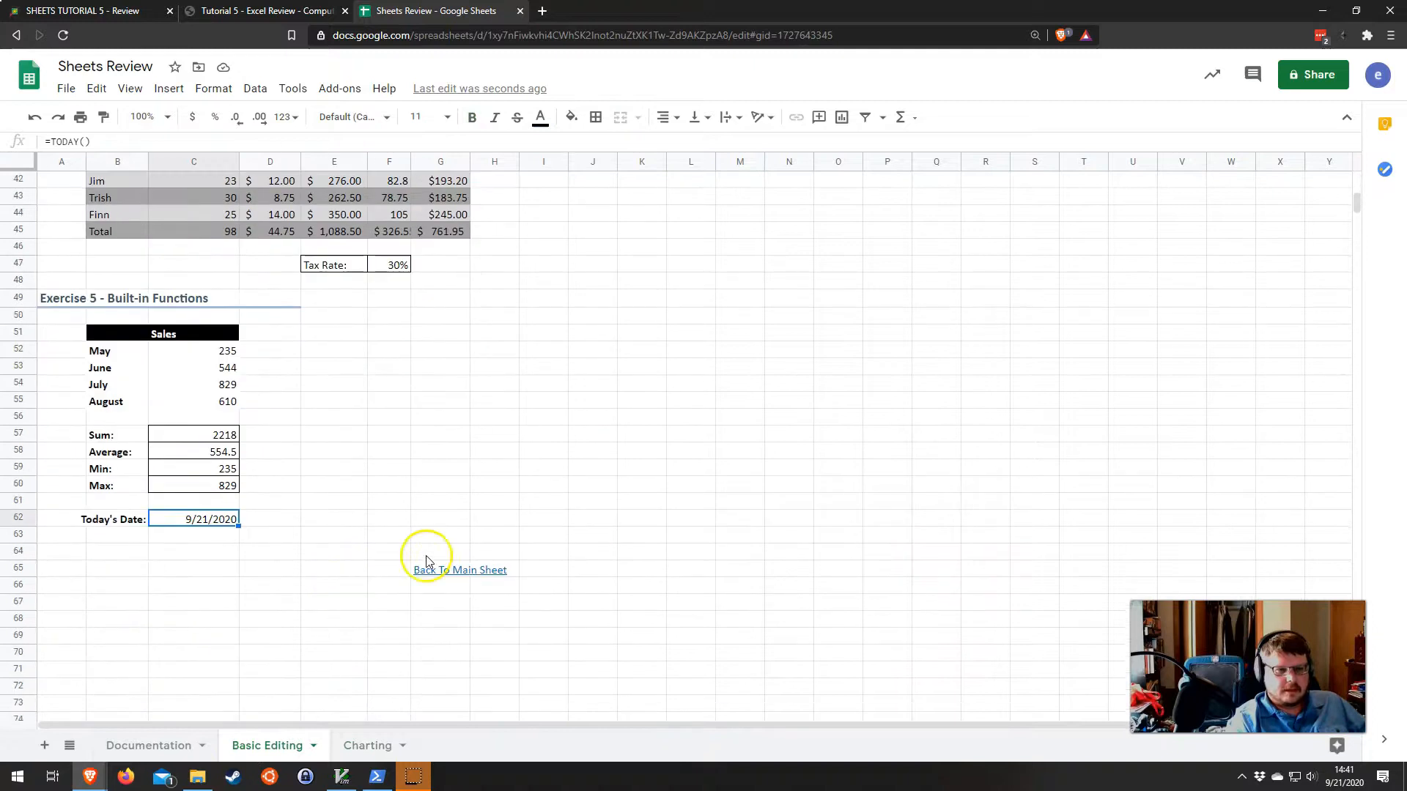
left_click(430, 569)
left_click(466, 598)
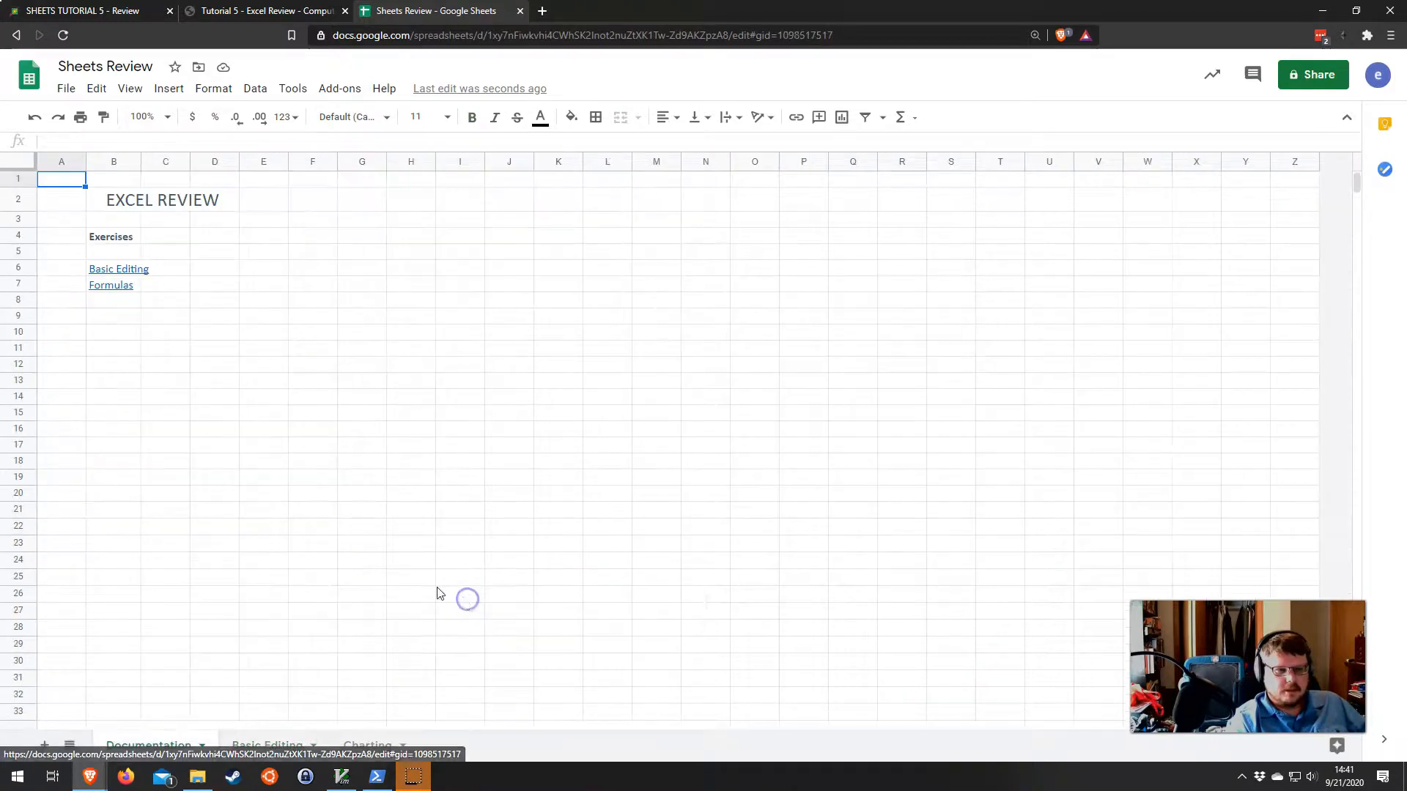
left_click(112, 290)
left_click(134, 308)
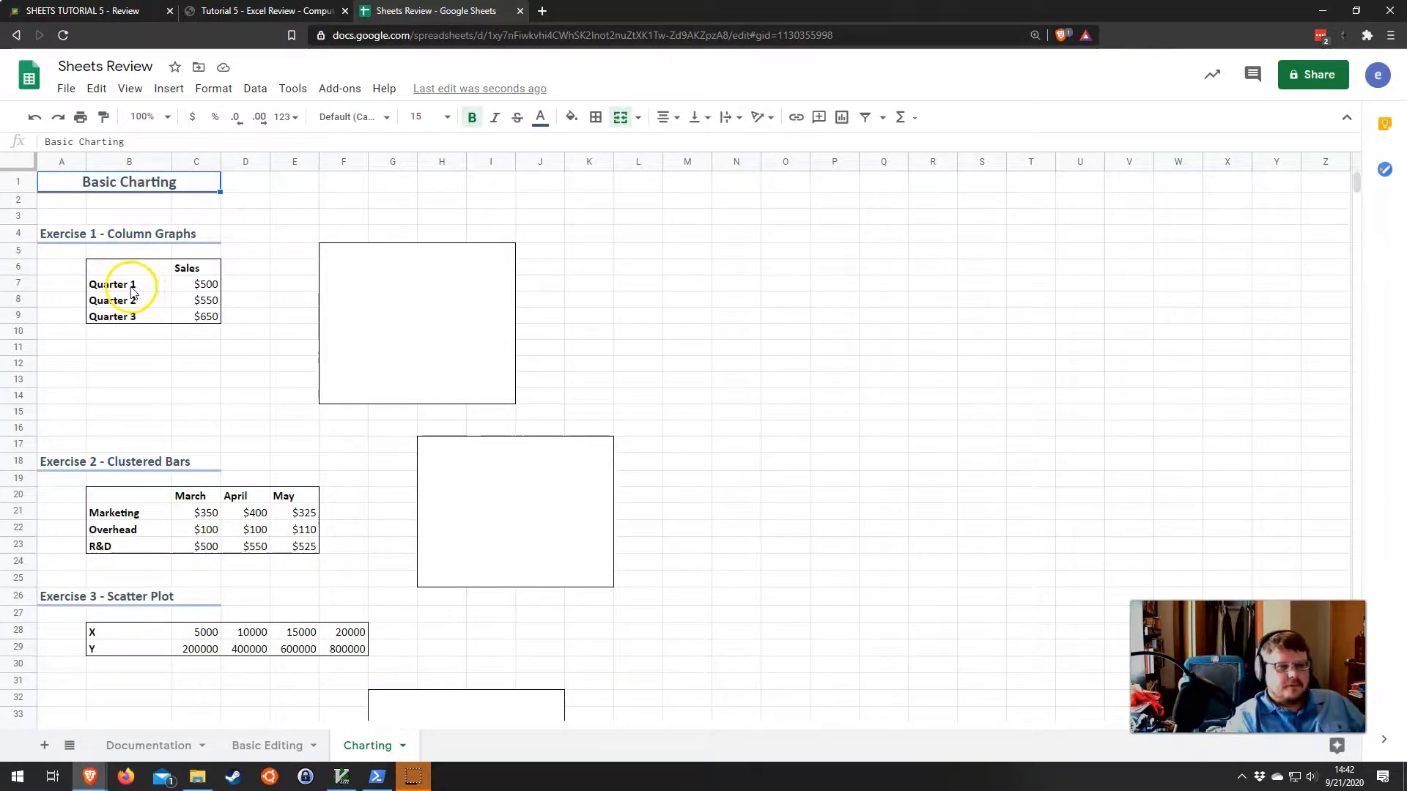
Insert a column chart of the quarterly sales in B7:C9 for Exercise 1
left_click_drag(135, 284, 196, 320)
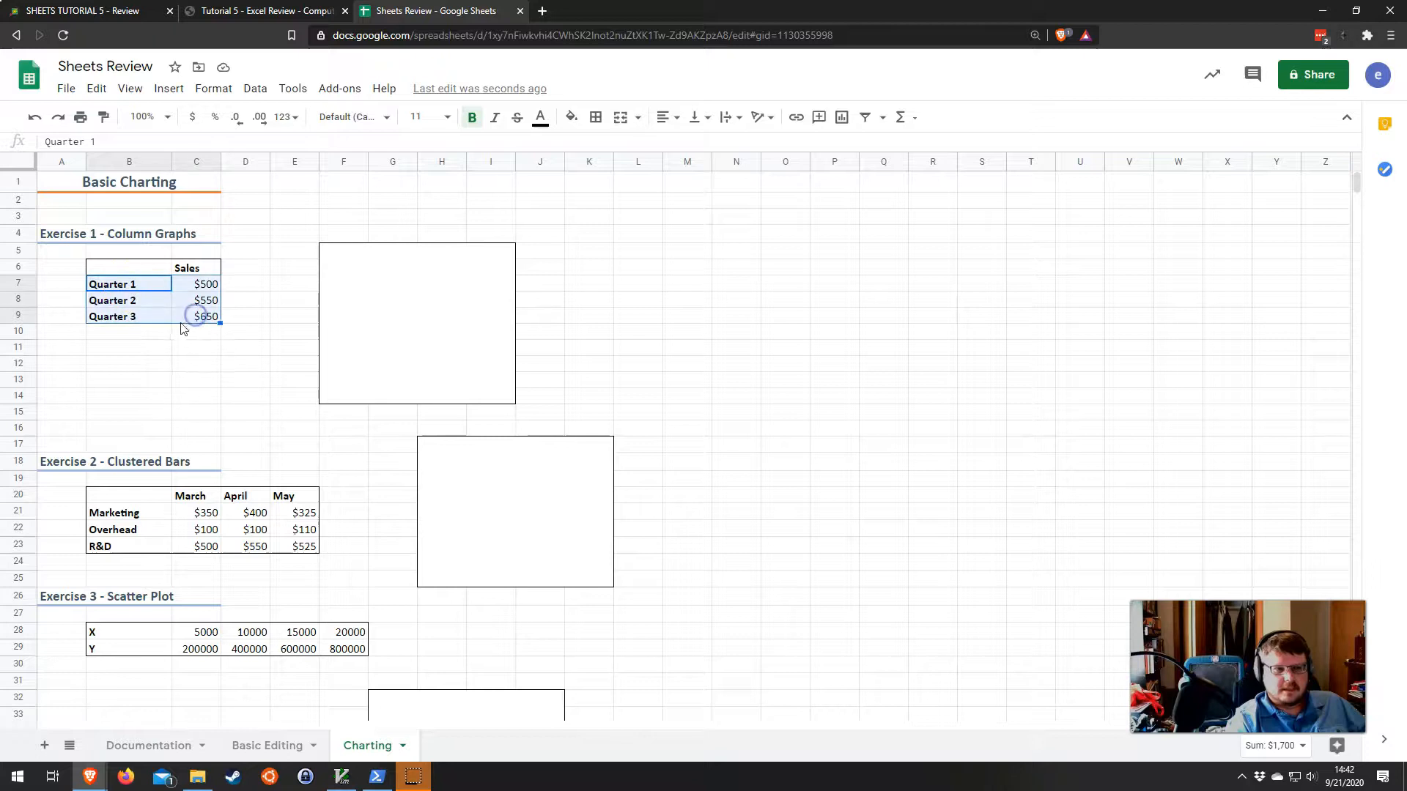
left_click(843, 122)
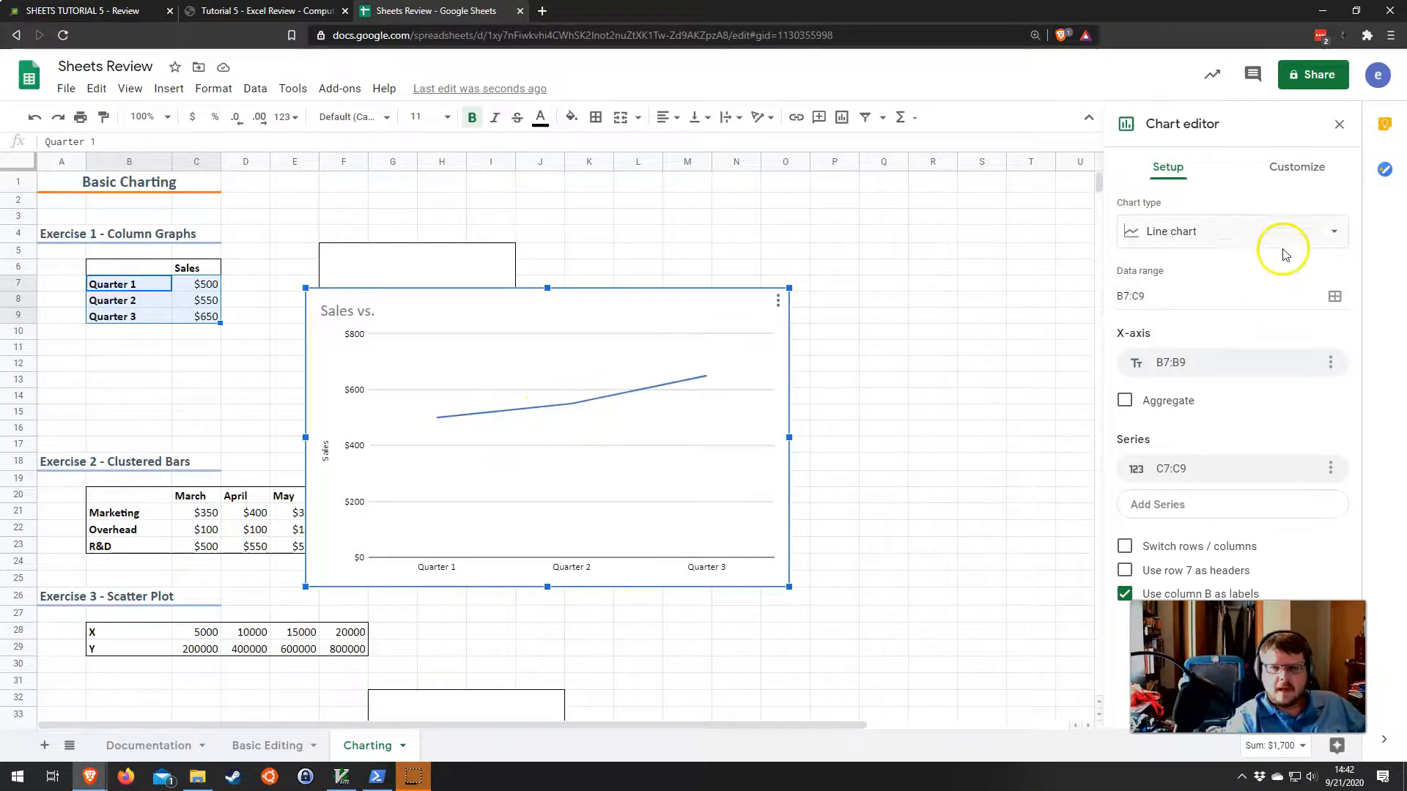
left_click(1323, 231)
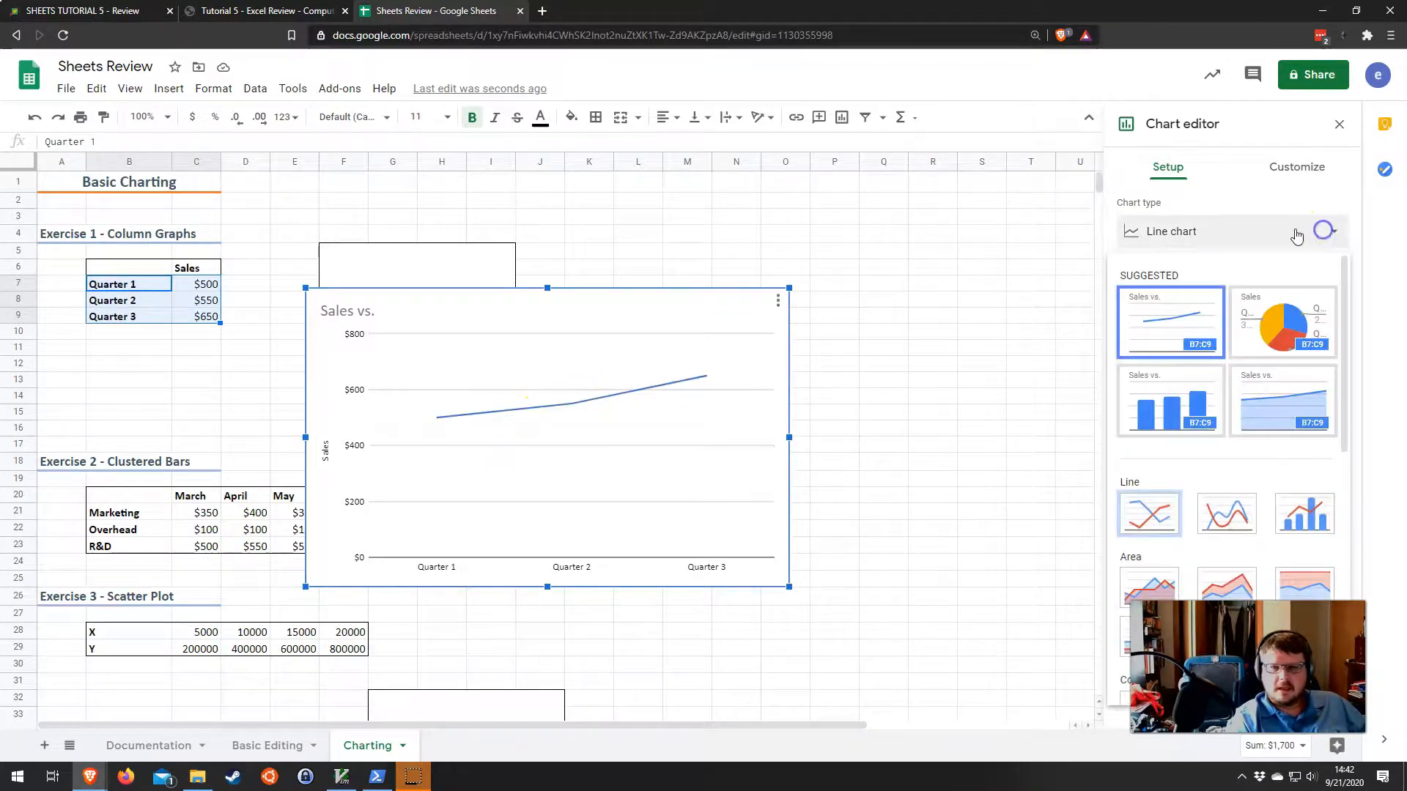
left_click(1165, 403)
Shrink the Exercise 1 column chart and place it over the empty box beside the quarterly sales data
left_click_drag(656, 301, 683, 253)
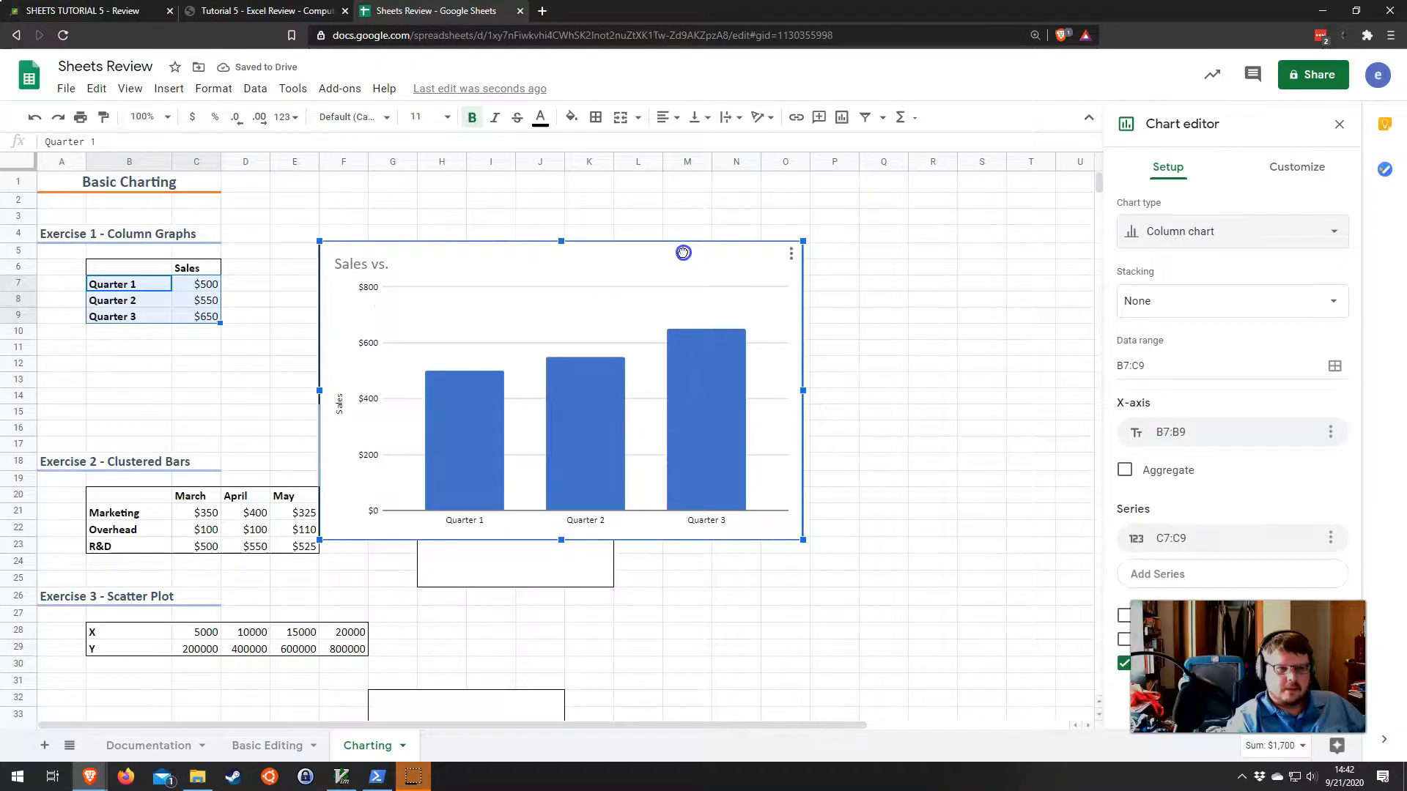
left_click_drag(803, 540, 518, 396)
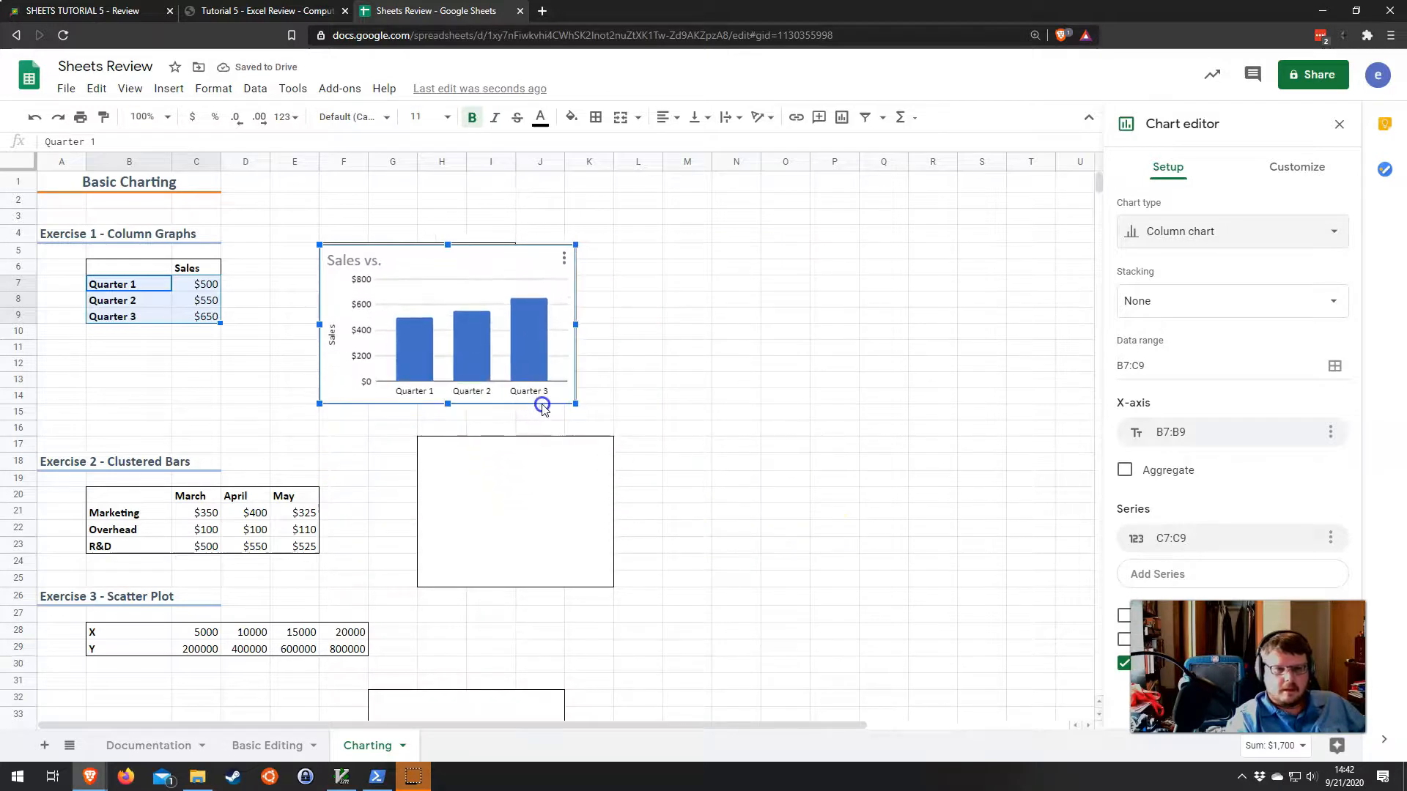
left_click_drag(540, 270, 518, 294)
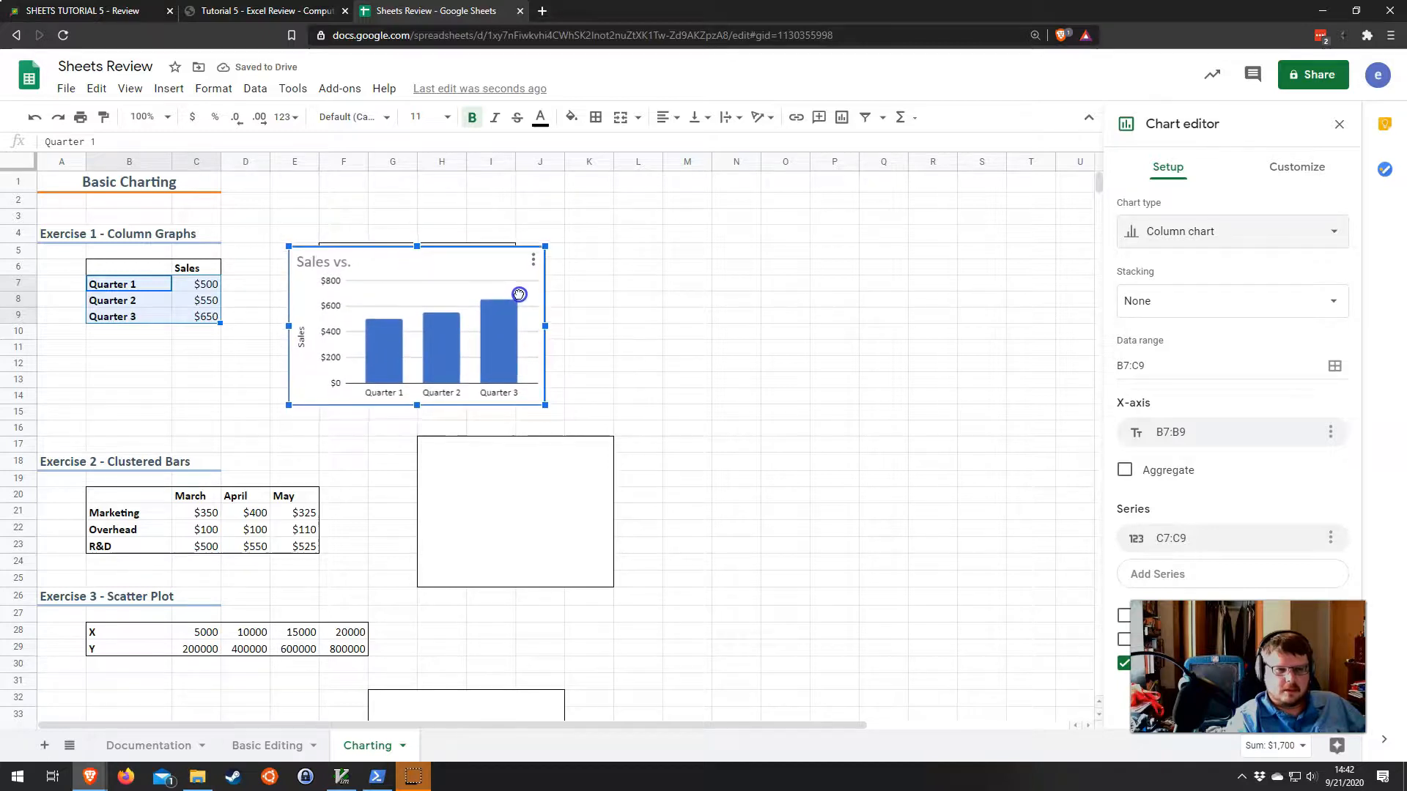
left_click(784, 352)
scroll(753, 442, "down", 2)
scroll(696, 446, "up", 2)
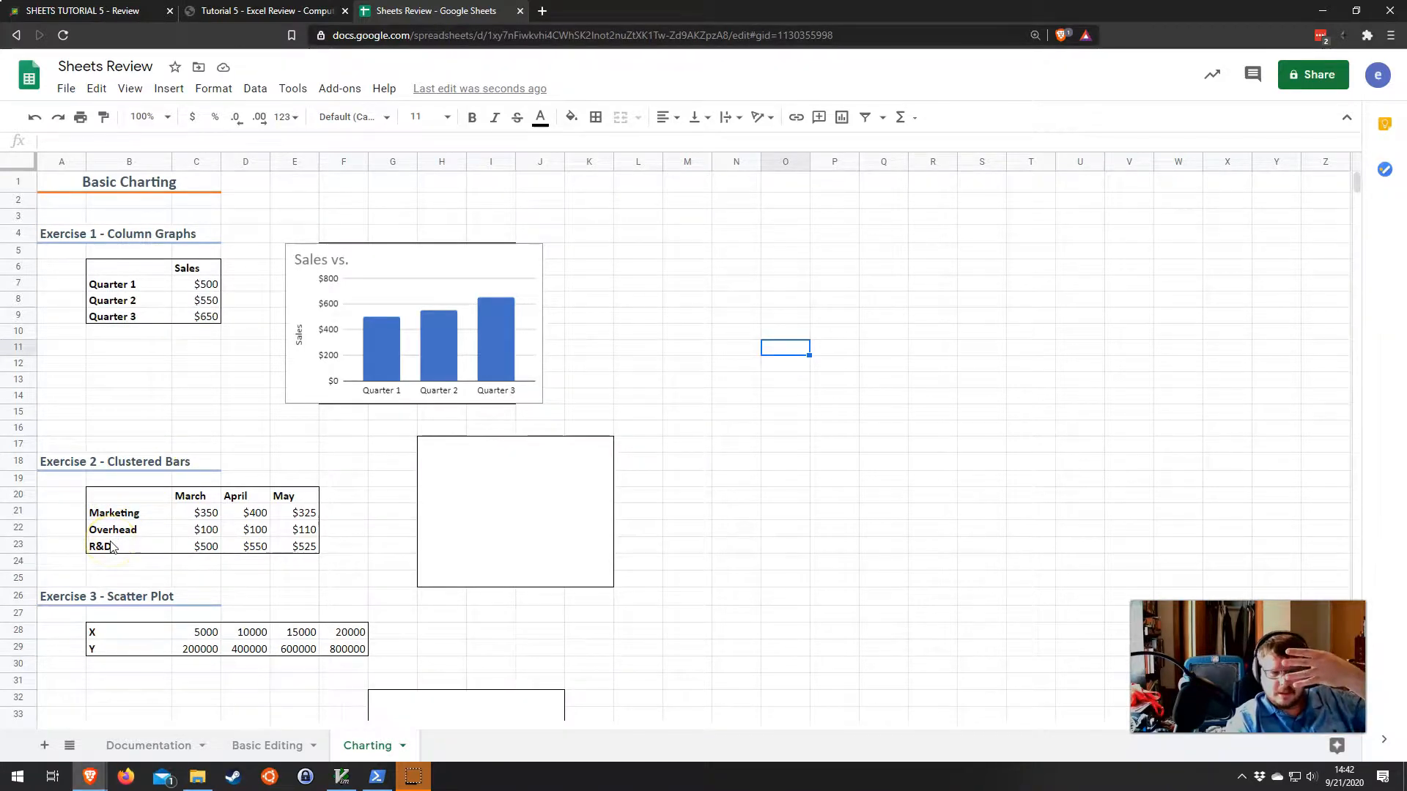
Insert a chart from the Exercise 2 data selected in B21:E23 and shift it slightly within the sheet
left_click_drag(132, 515, 289, 551)
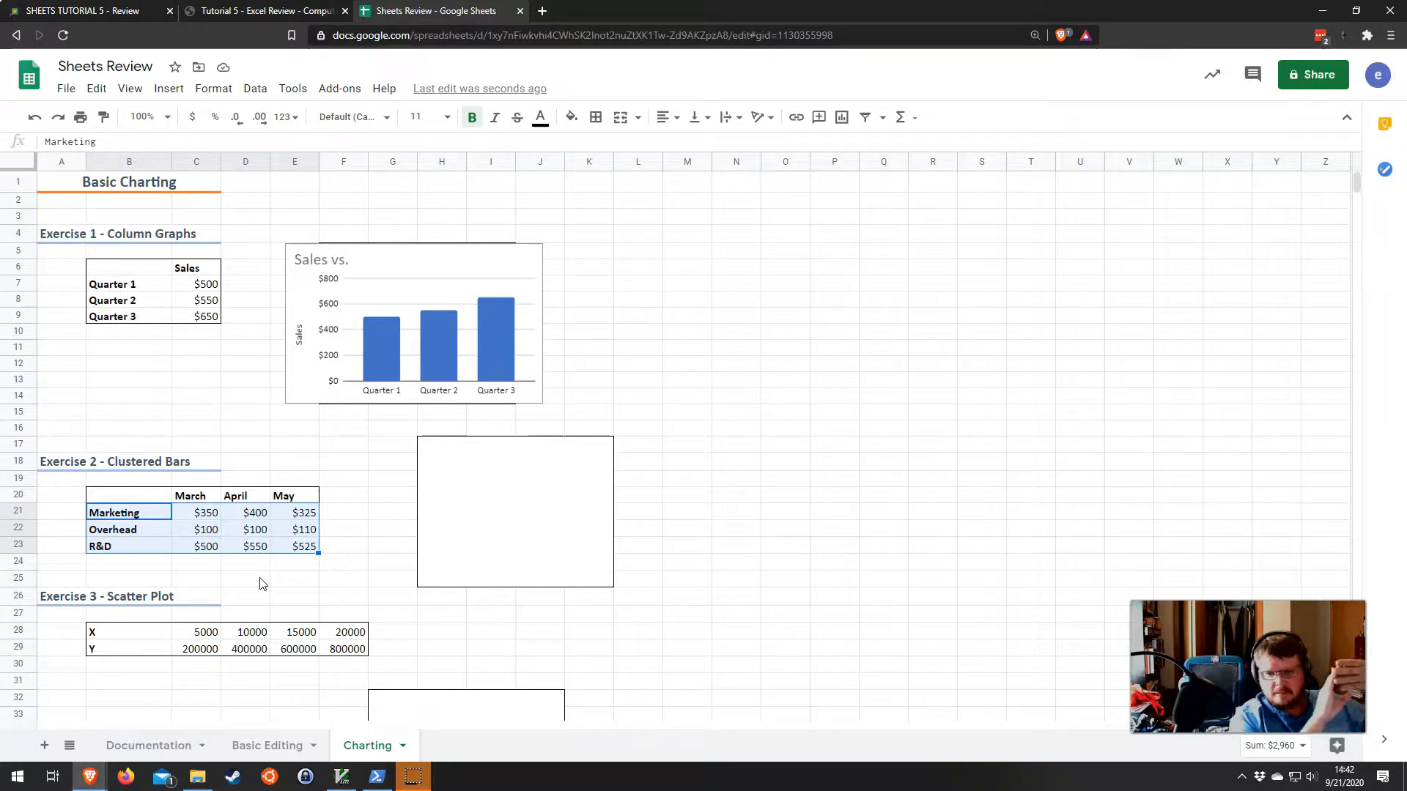
left_click_drag(119, 517, 299, 546)
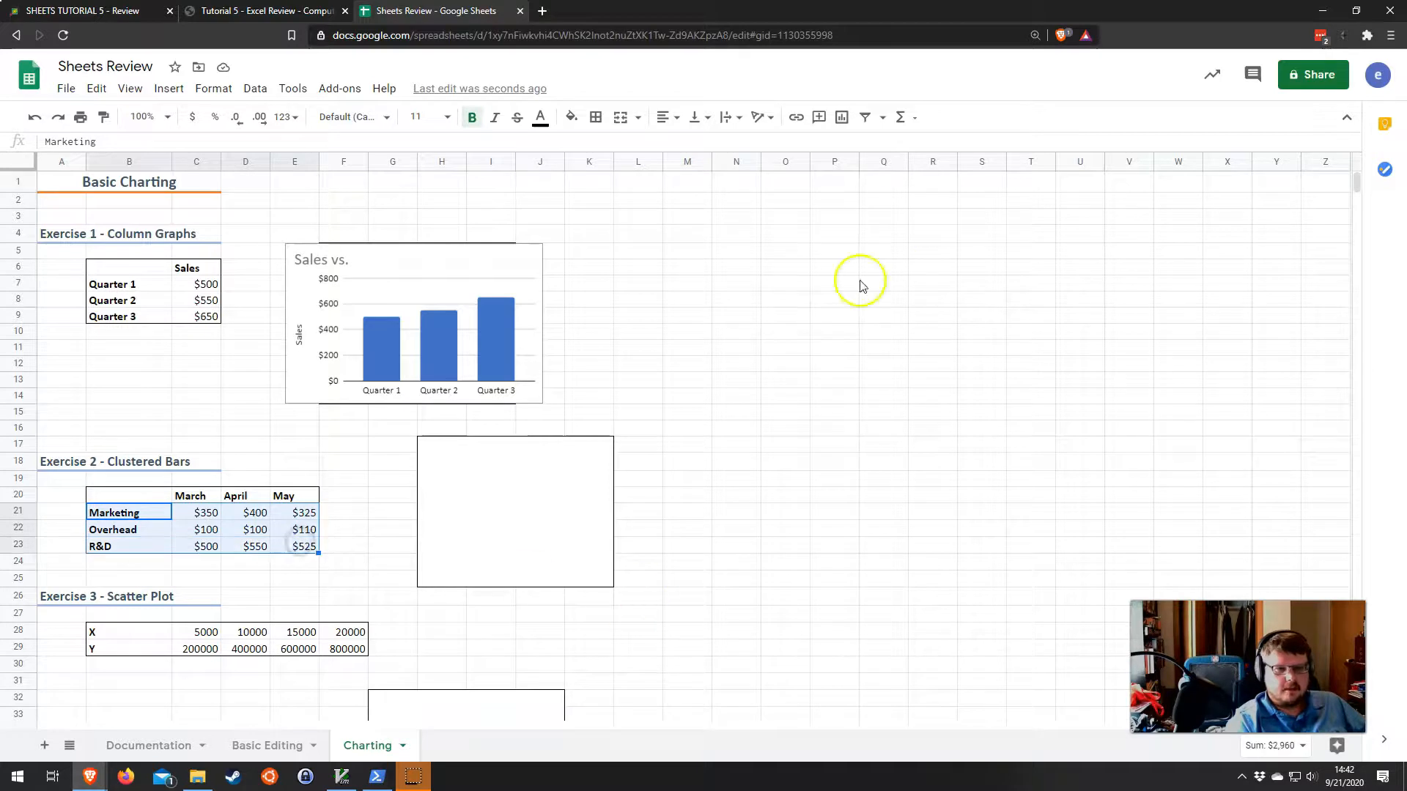
left_click(901, 119)
left_click(843, 123)
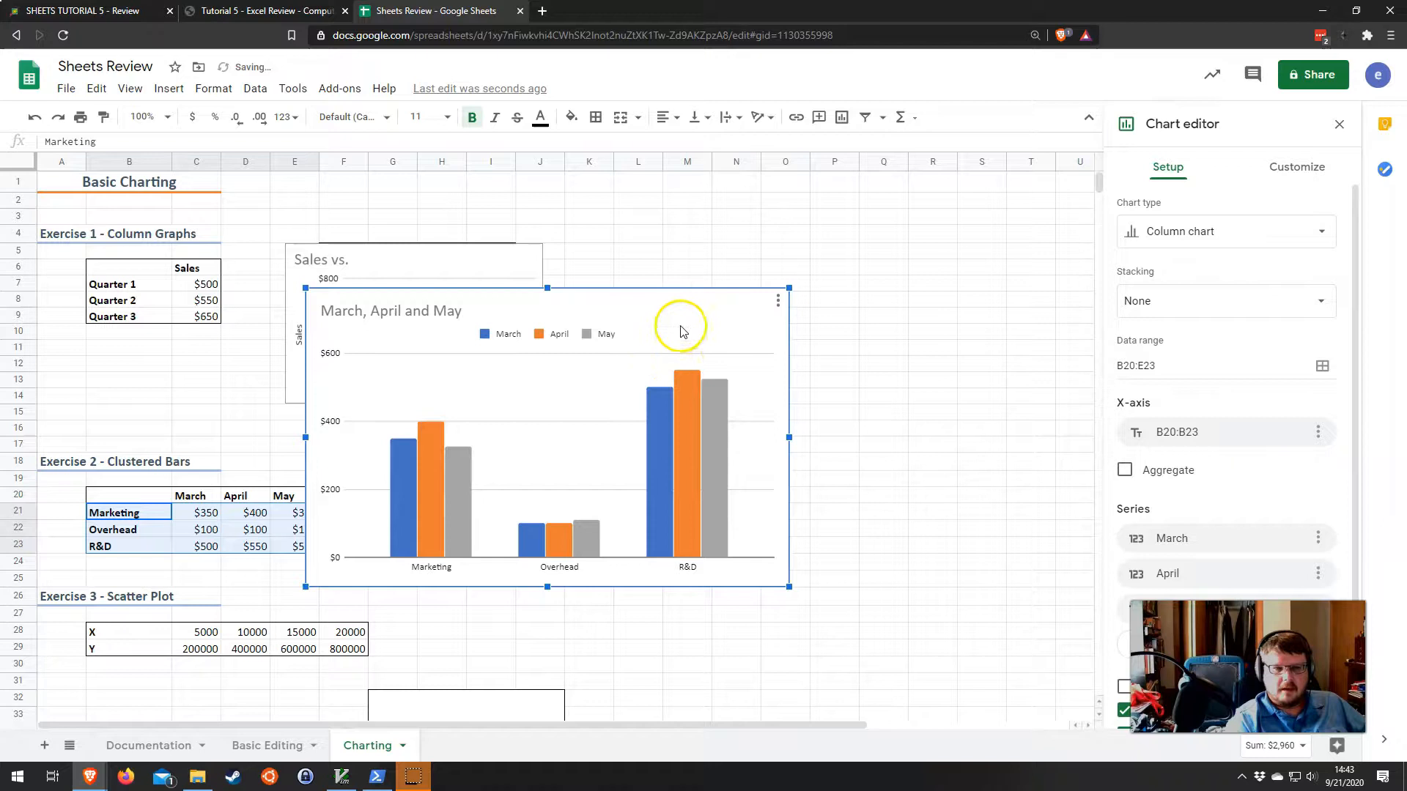
left_click_drag(710, 340, 769, 360)
Compare the clustered column, stacked column and bar types for the Exercise 2 chart and set it to an unstacked bar chart
left_click(1220, 231)
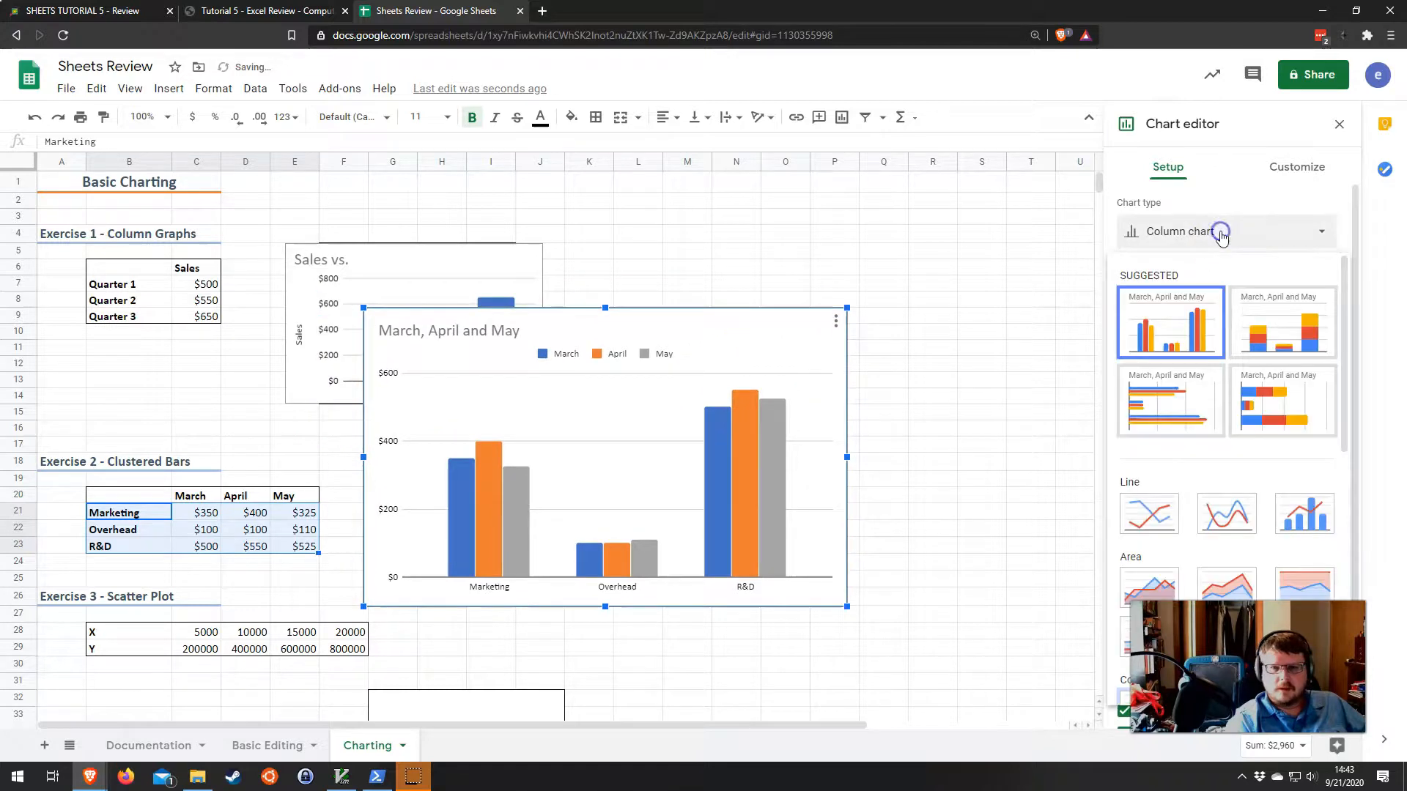
left_click(1160, 410)
left_click(1180, 230)
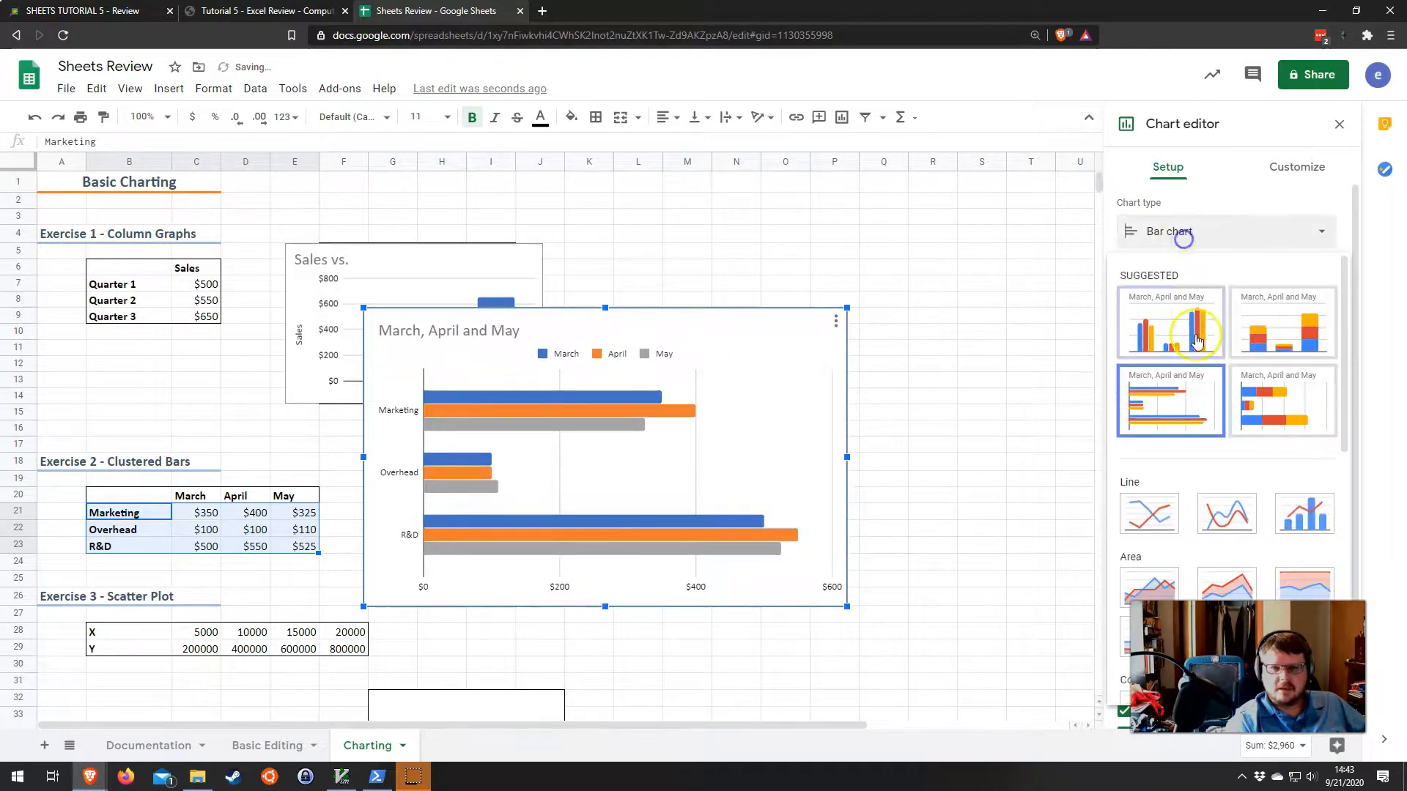
left_click(1185, 340)
left_click(1220, 231)
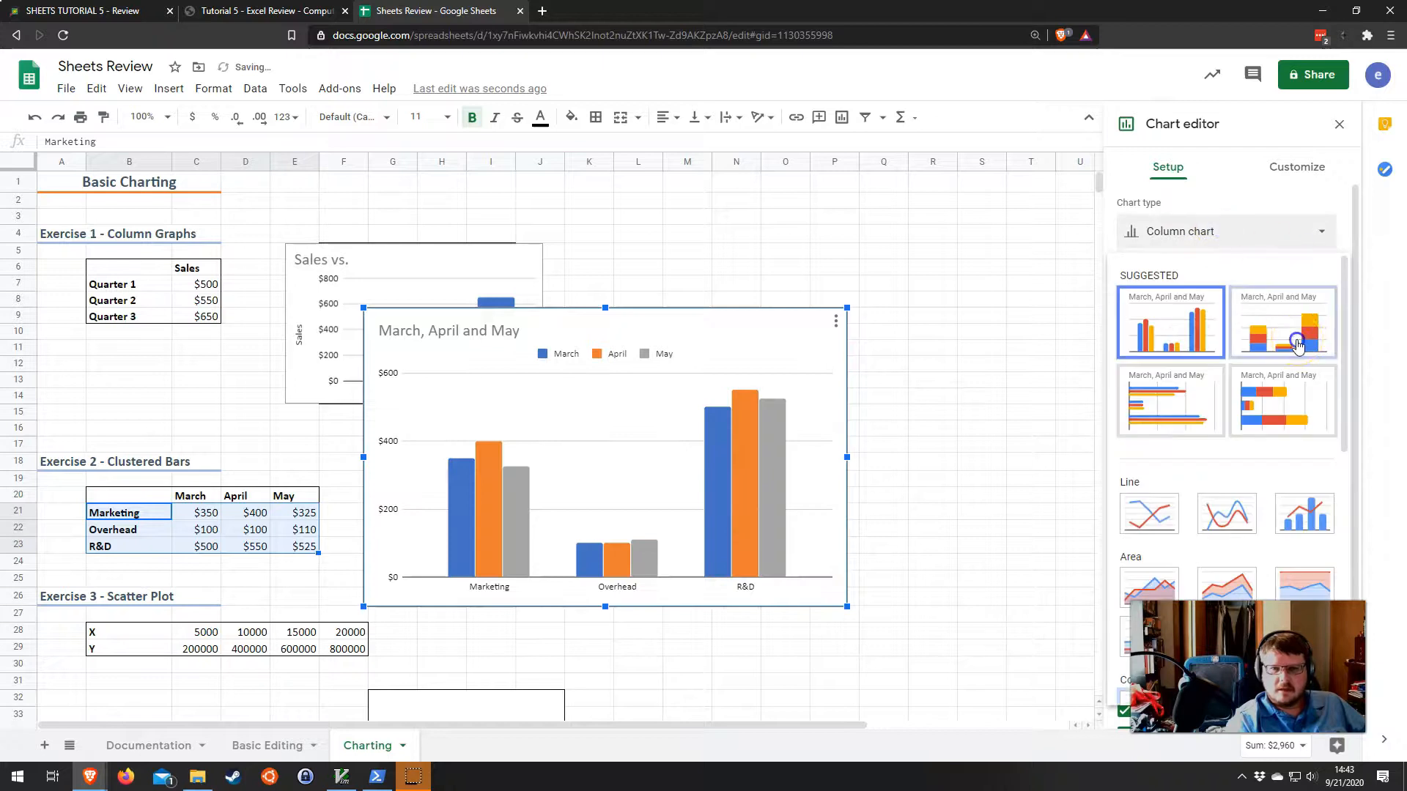
left_click(1296, 334)
left_click(1189, 248)
left_click(1167, 366)
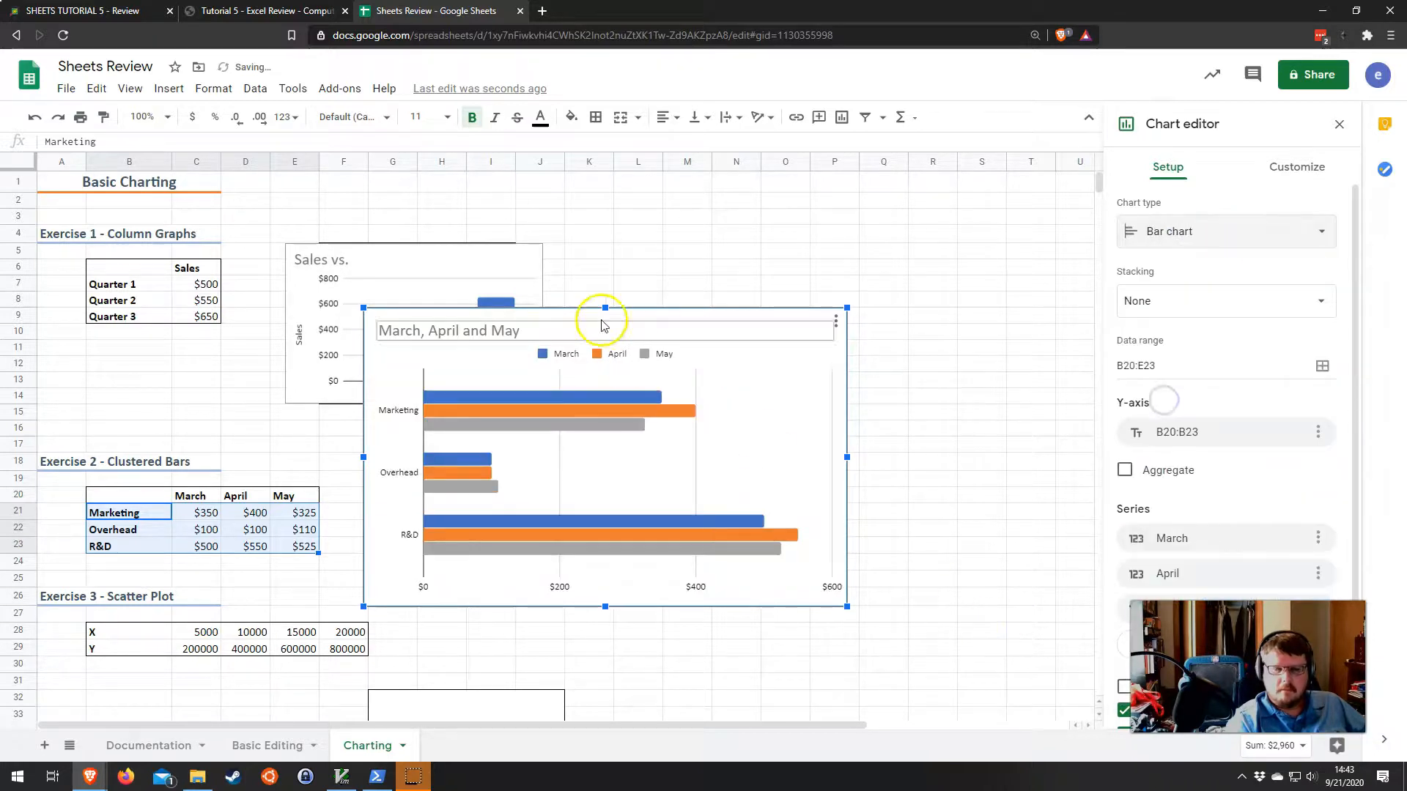
Move the Exercise 2 bar chart over its empty box and shrink it to roughly cover the box
left_click_drag(733, 334, 767, 448)
scroll(886, 587, "down", 3)
scroll(887, 590, "up", 1)
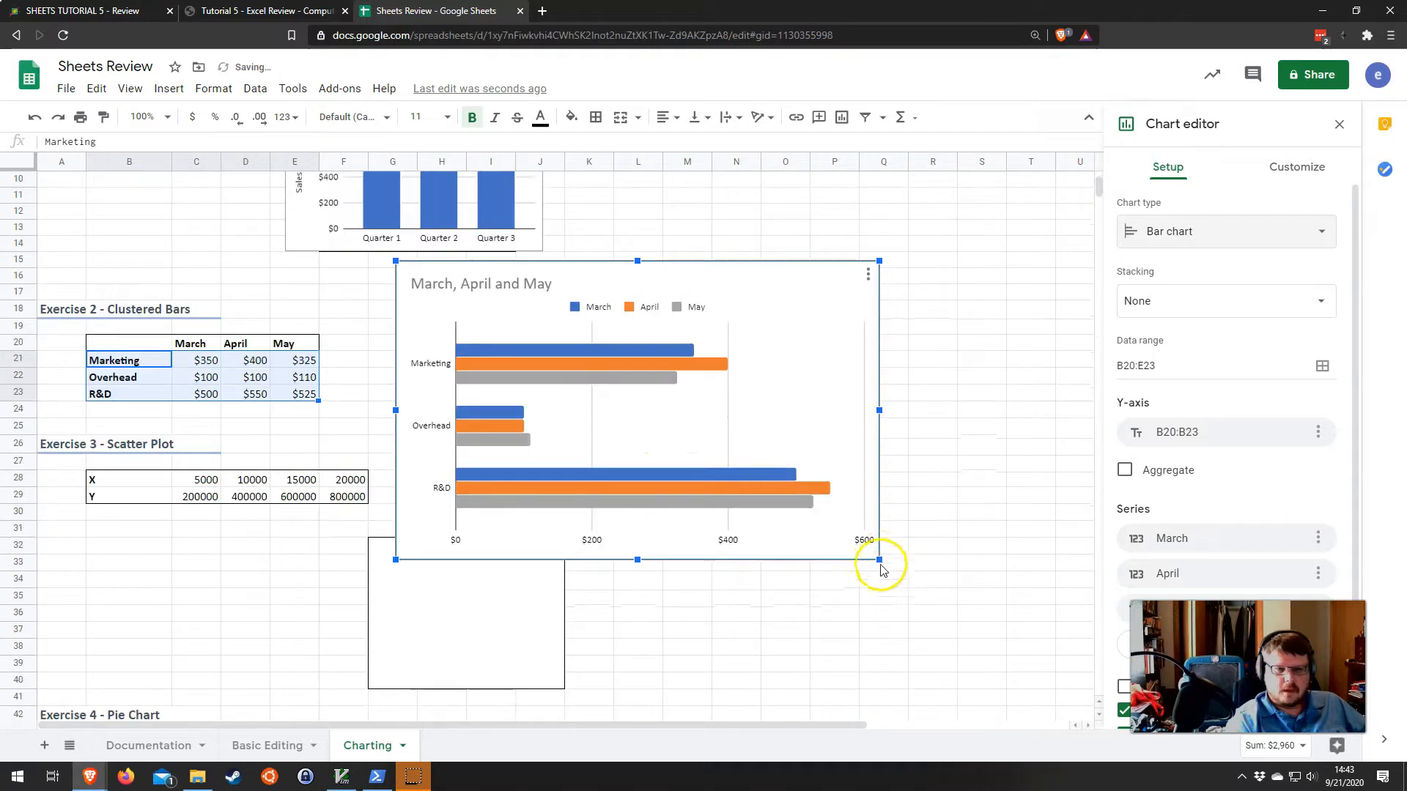
left_click_drag(880, 559, 690, 443)
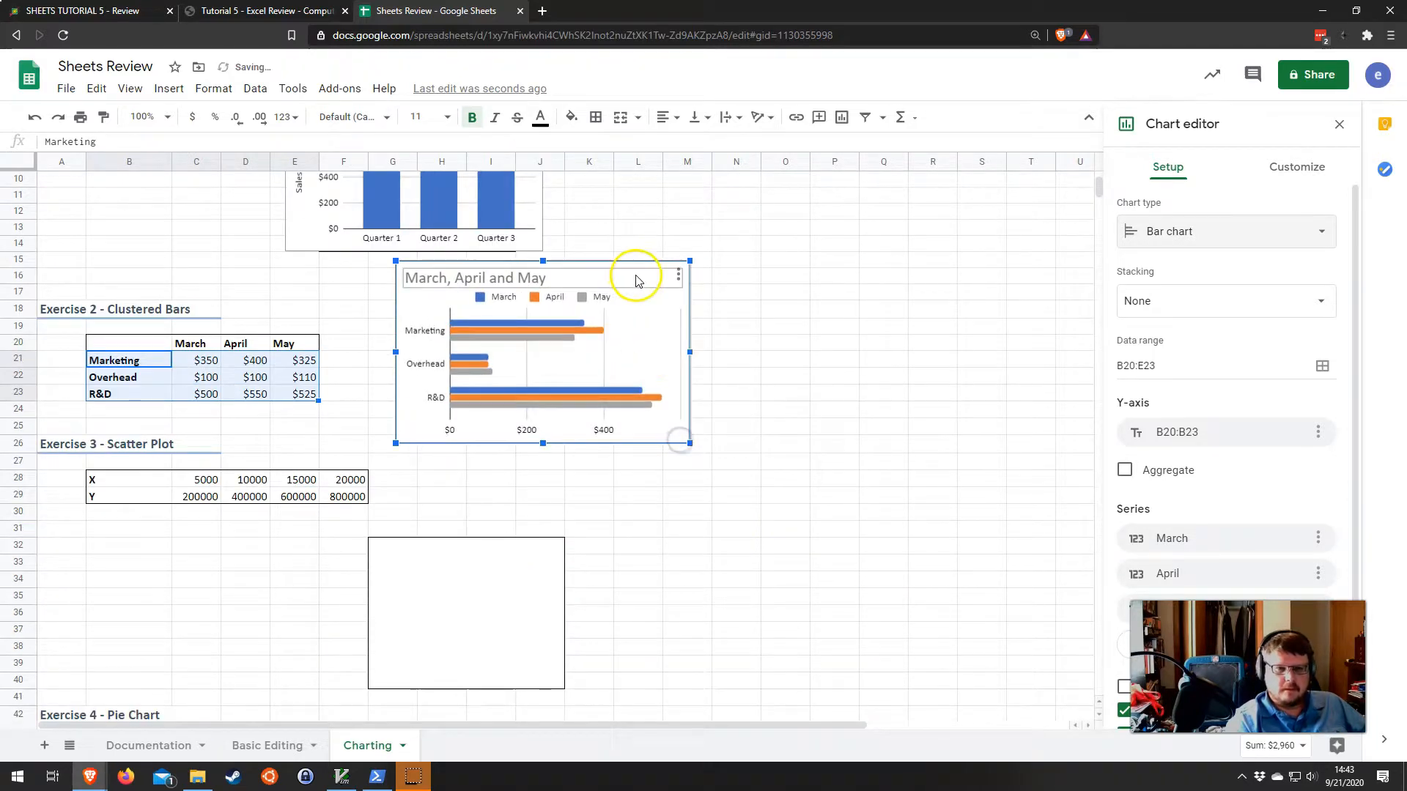
left_click(757, 362)
scroll(733, 527, "up", 1)
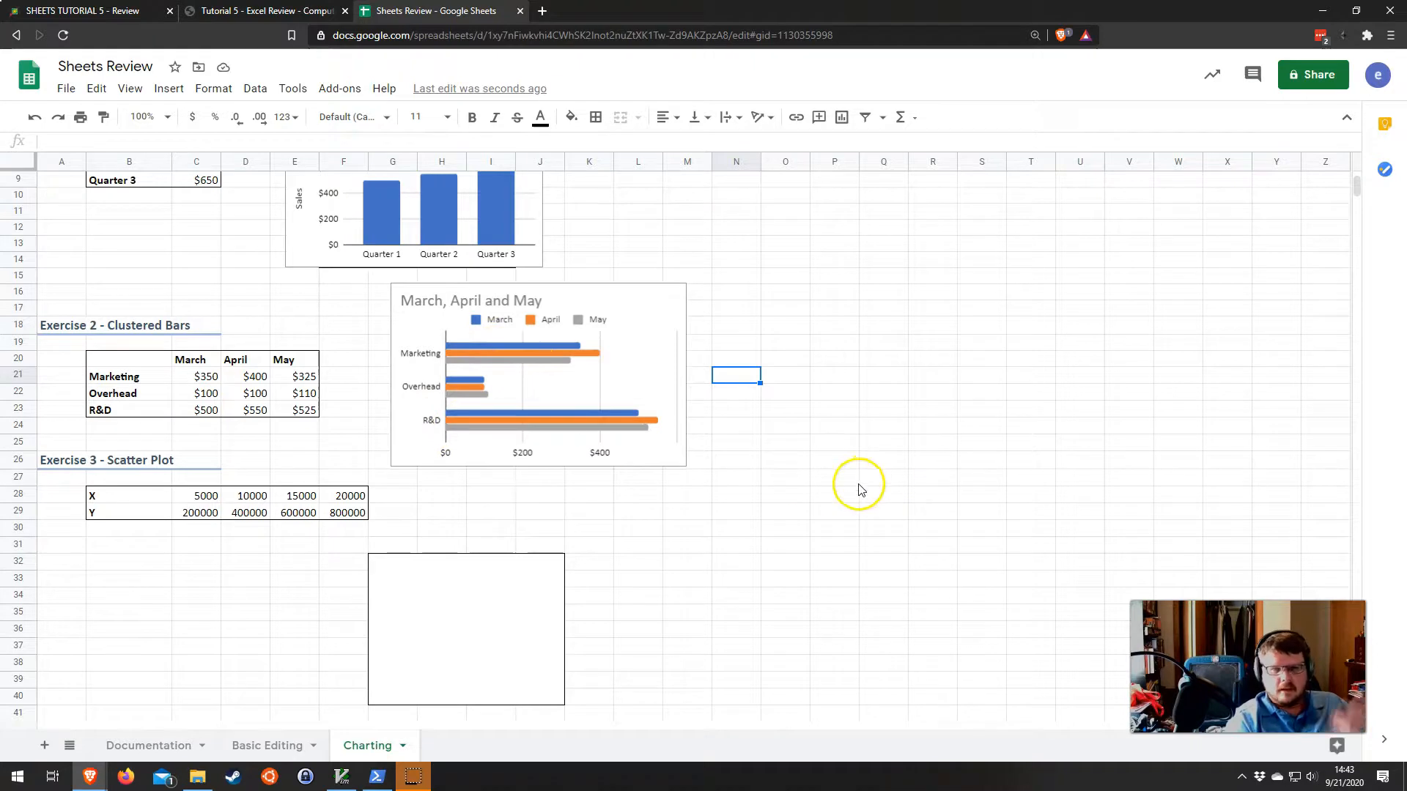
Insert a chart from the Exercise 3 X and Y data in B28:F29 and set its type to scatter chart
scroll(852, 497, "down", 2)
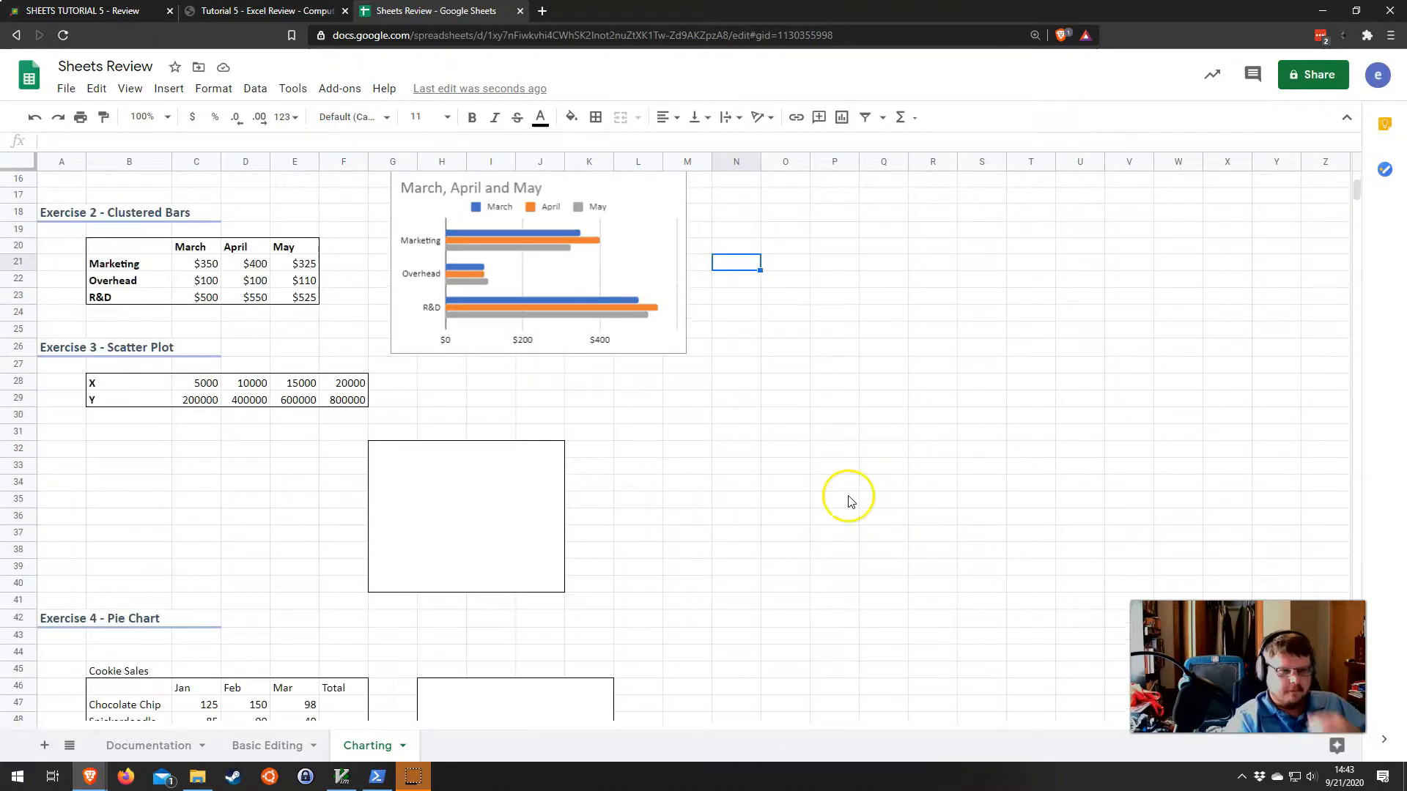
scroll(312, 445, "down", 1)
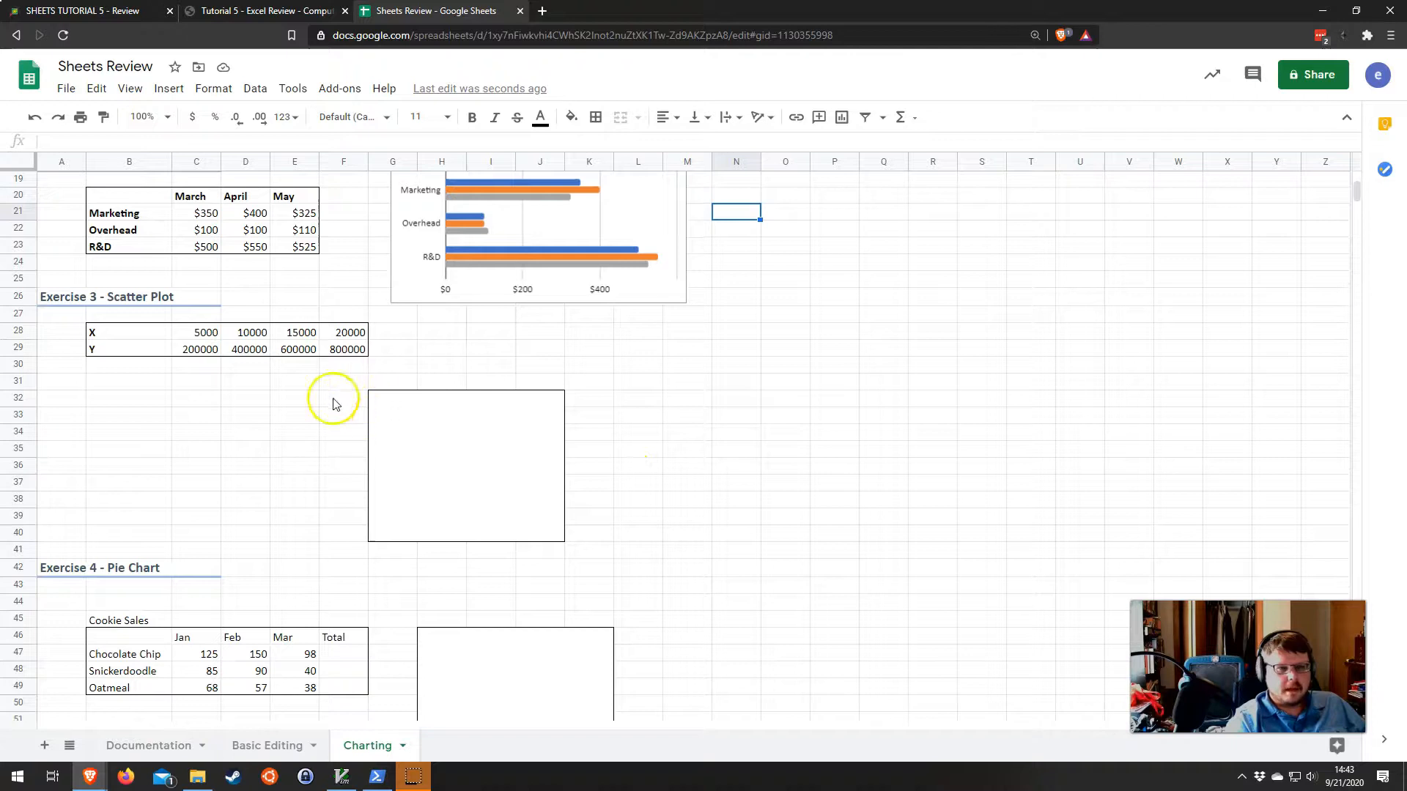
left_click_drag(116, 333, 344, 352)
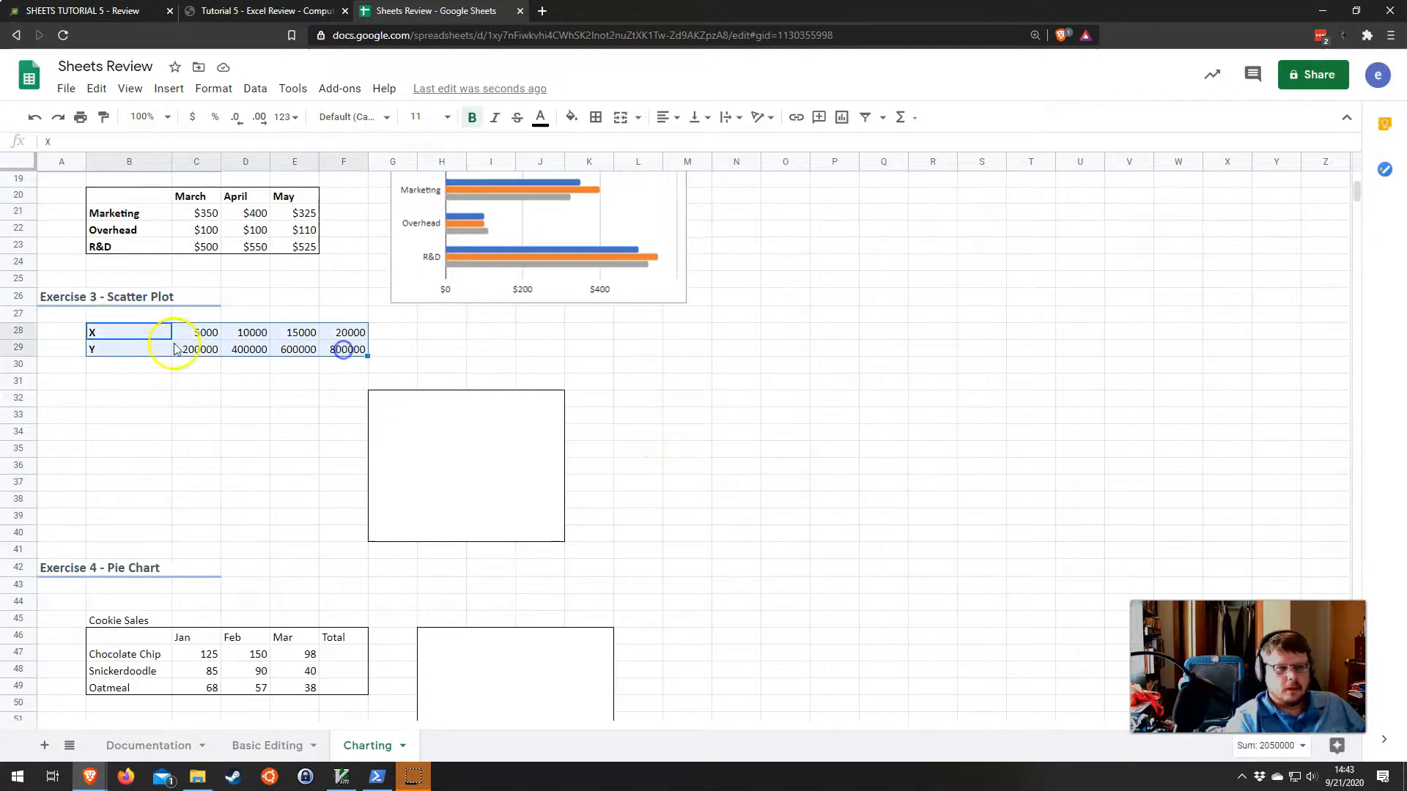
left_click_drag(127, 334, 345, 359)
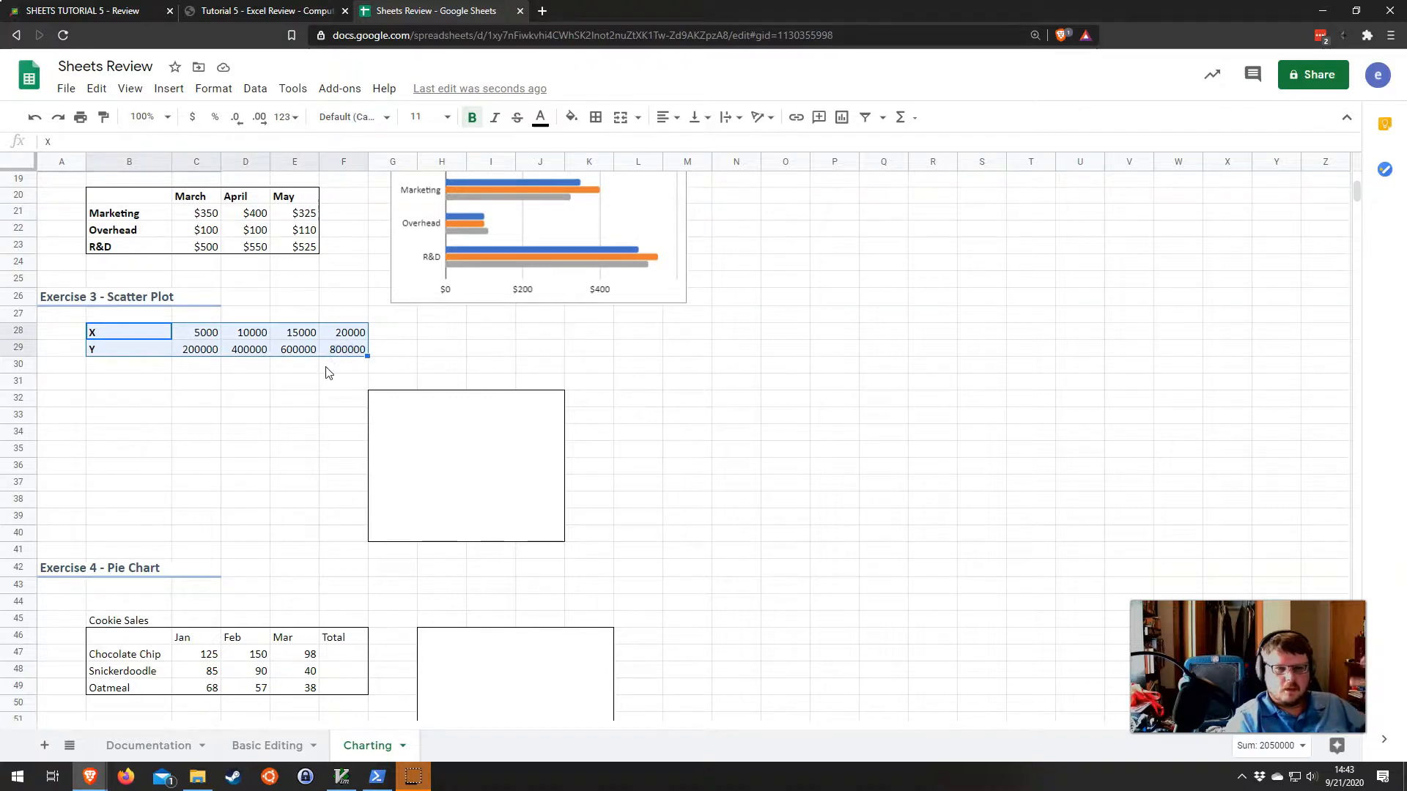
left_click(844, 121)
left_click(1176, 222)
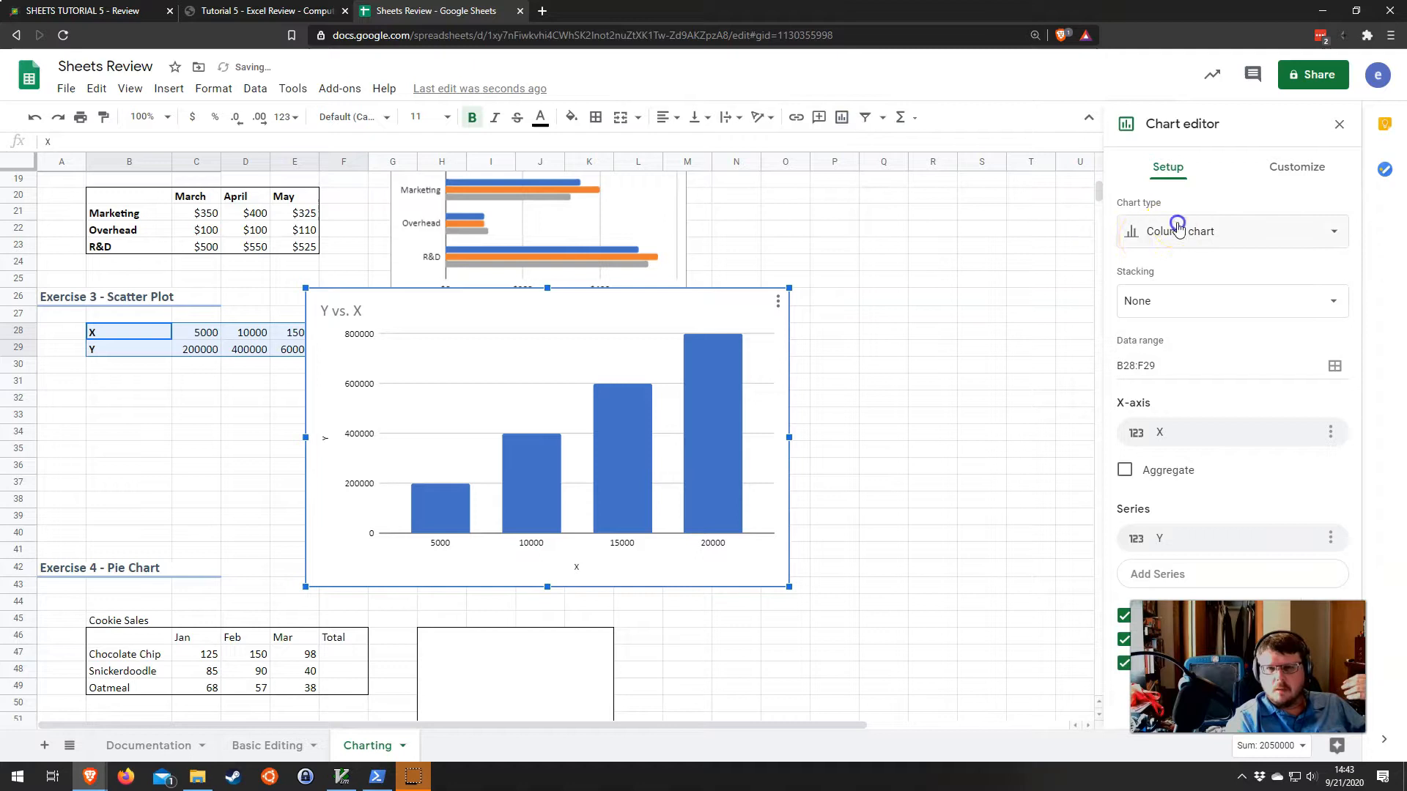
scroll(1207, 321, "down", 8)
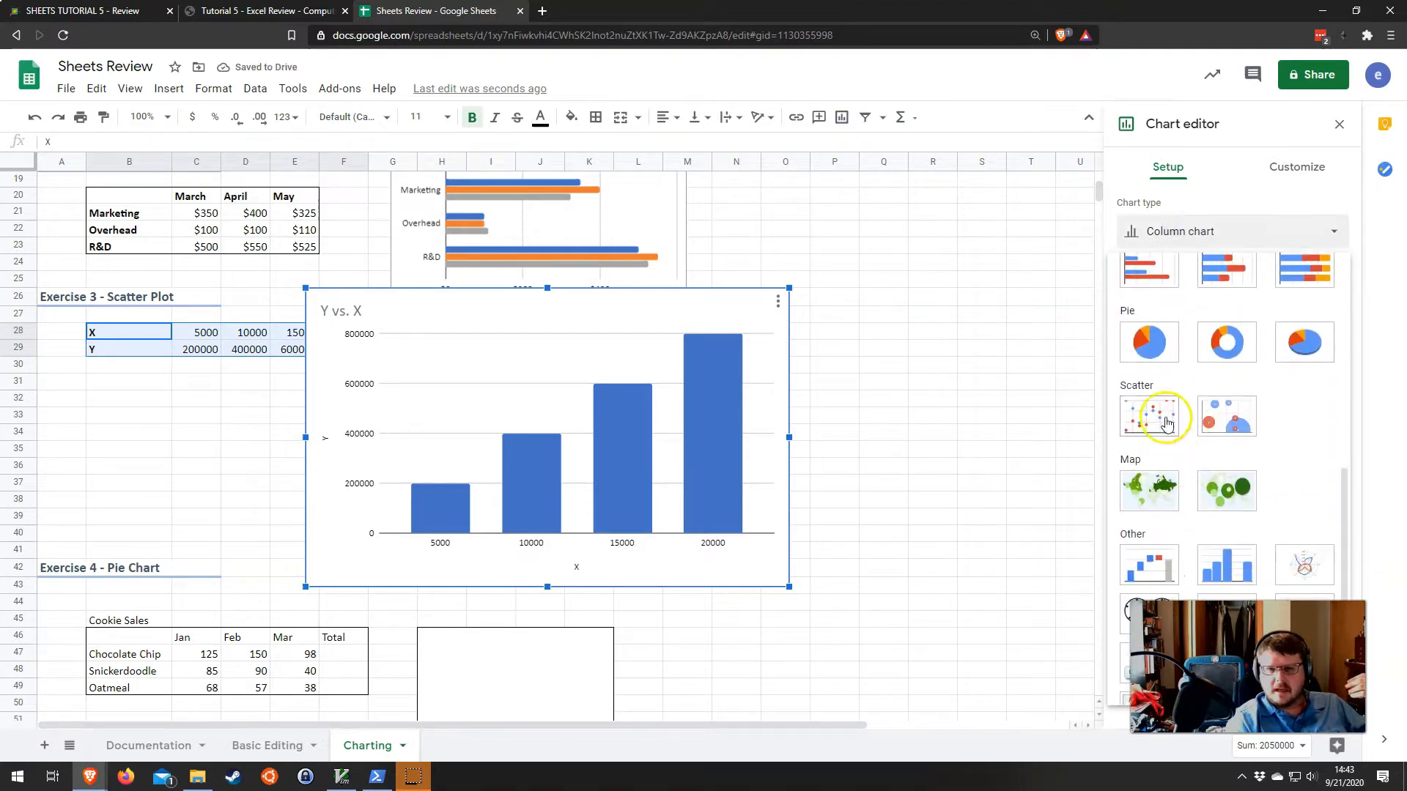
left_click(1163, 417)
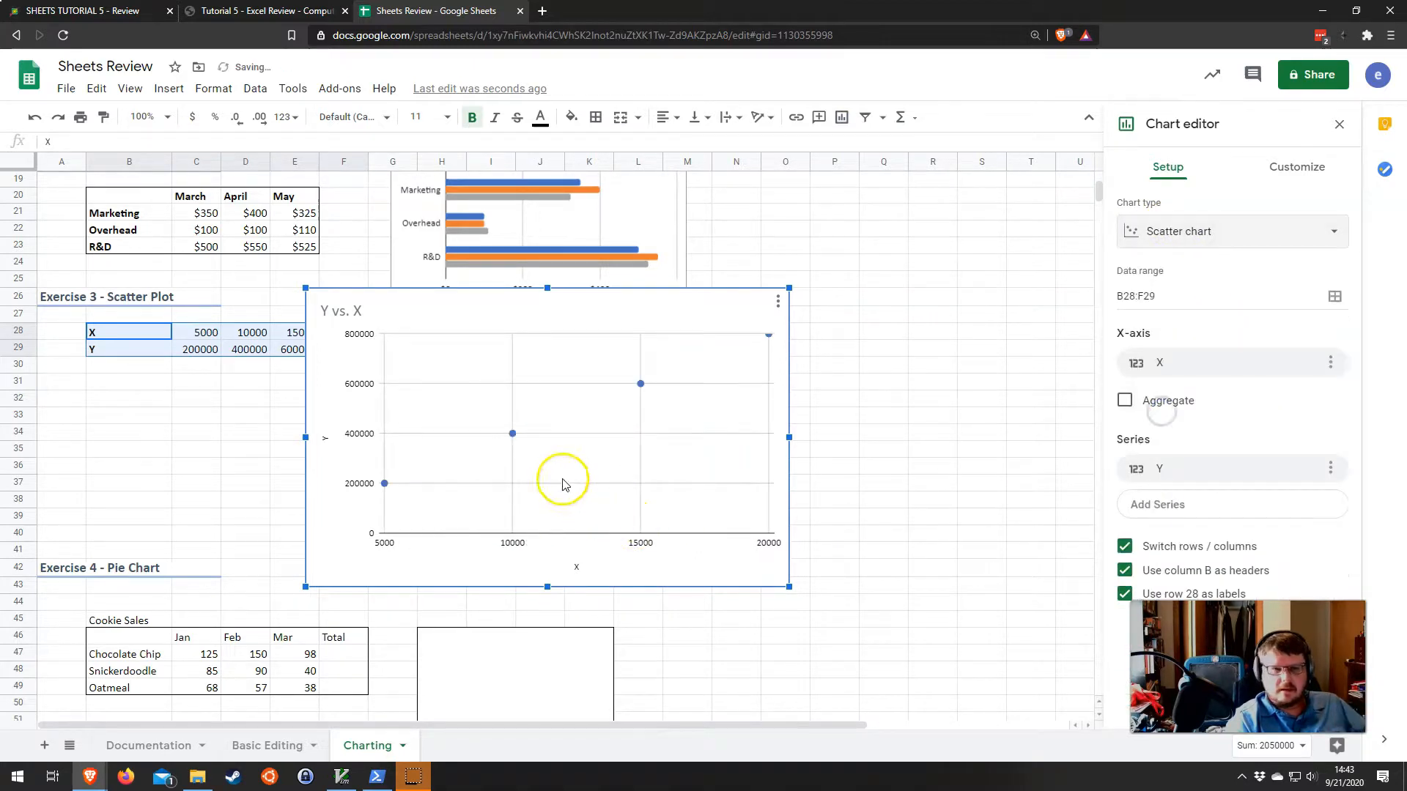
Move the Exercise 3 scatter chart over its empty box and shrink it to roughly cover the box
left_click_drag(395, 335, 488, 420)
left_click_drag(851, 692, 622, 553)
scroll(763, 476, "down", 2)
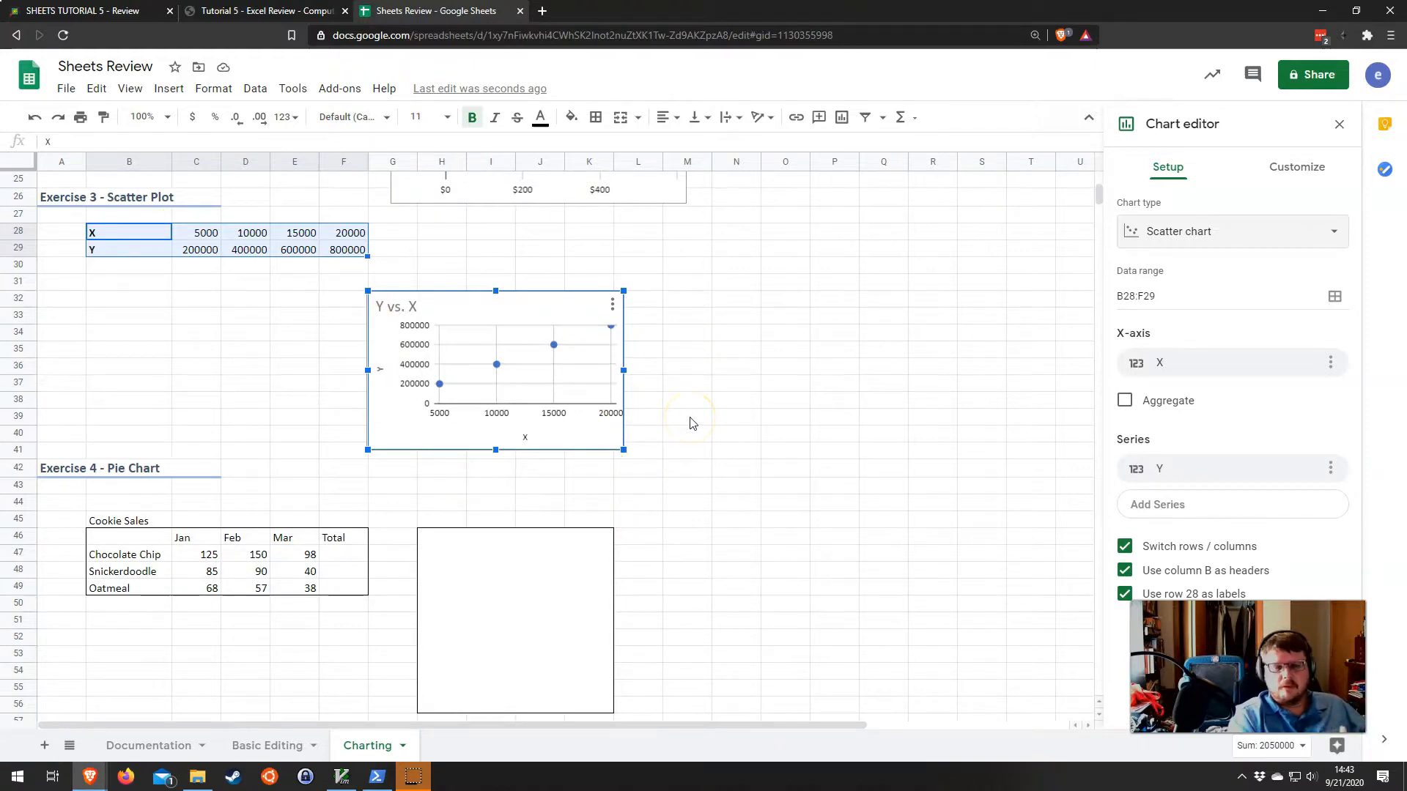
scroll(688, 422, "down", 3)
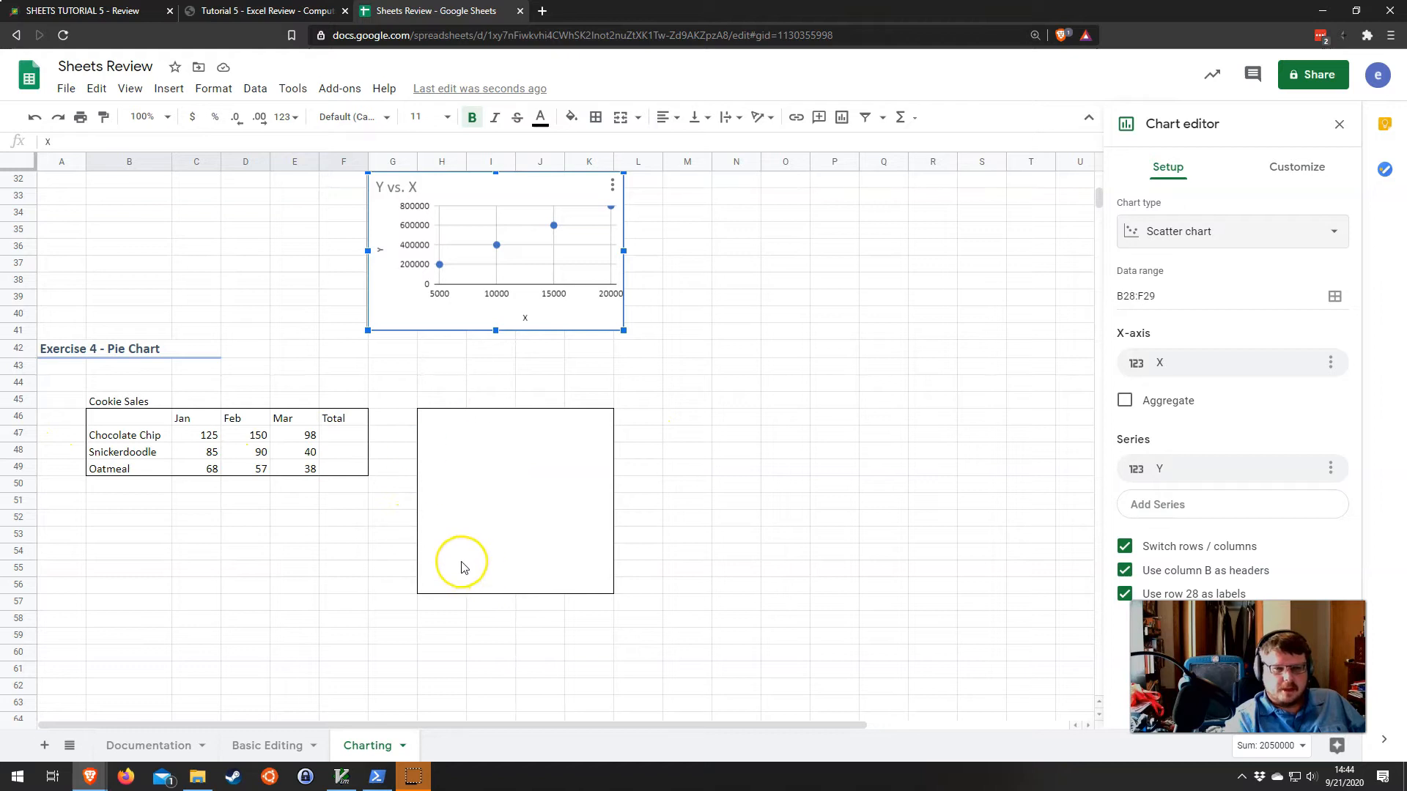
left_click_drag(344, 435, 347, 468)
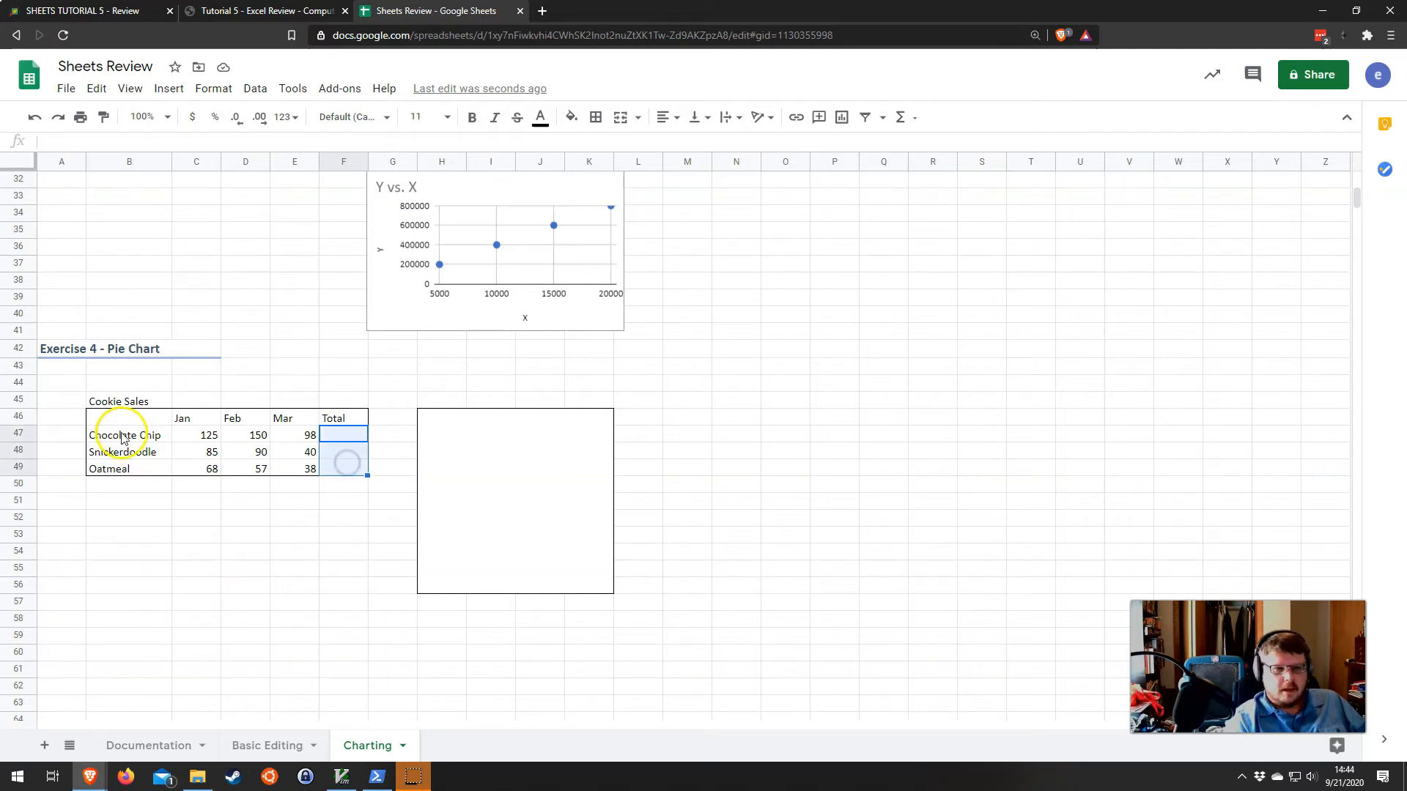
left_click_drag(120, 438, 119, 470)
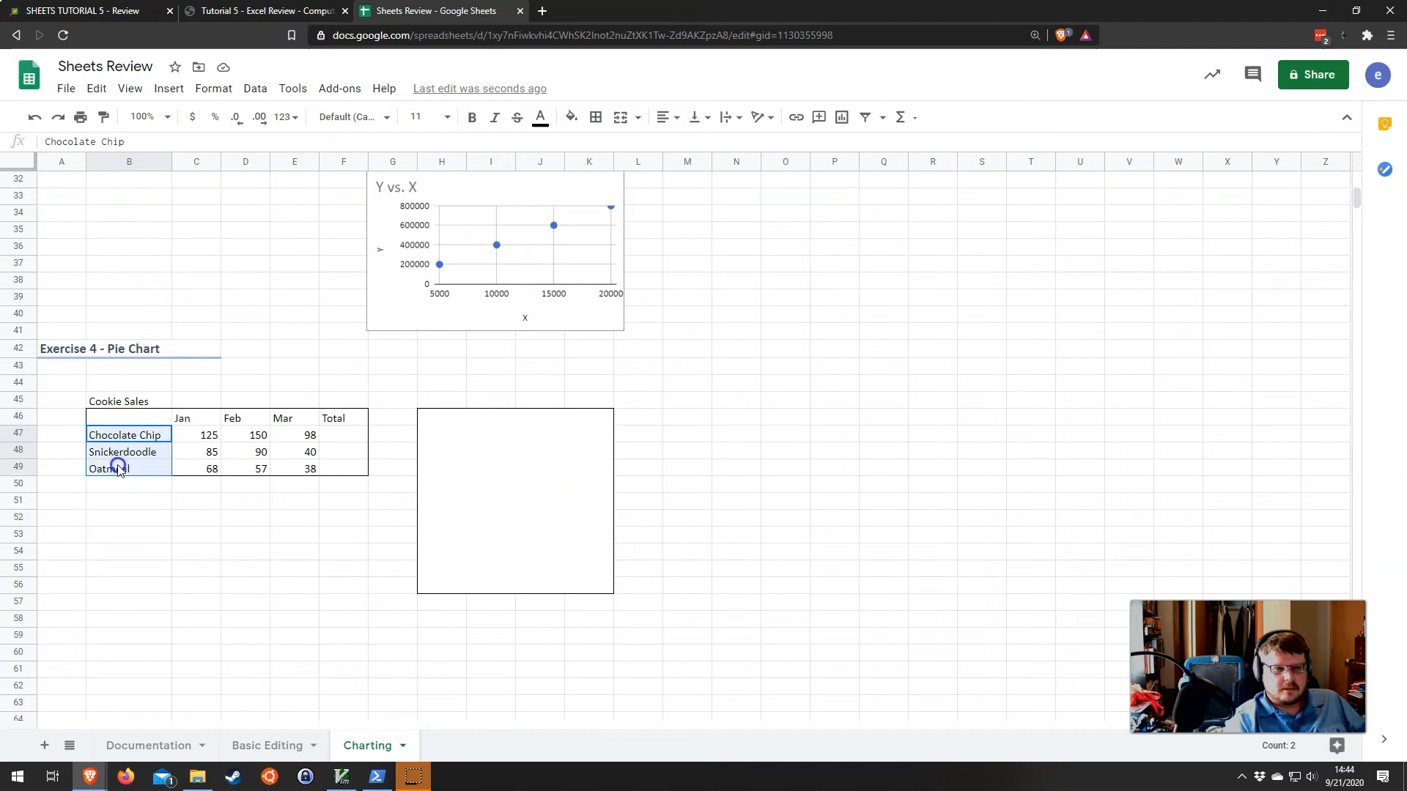
left_click_drag(350, 434, 350, 466)
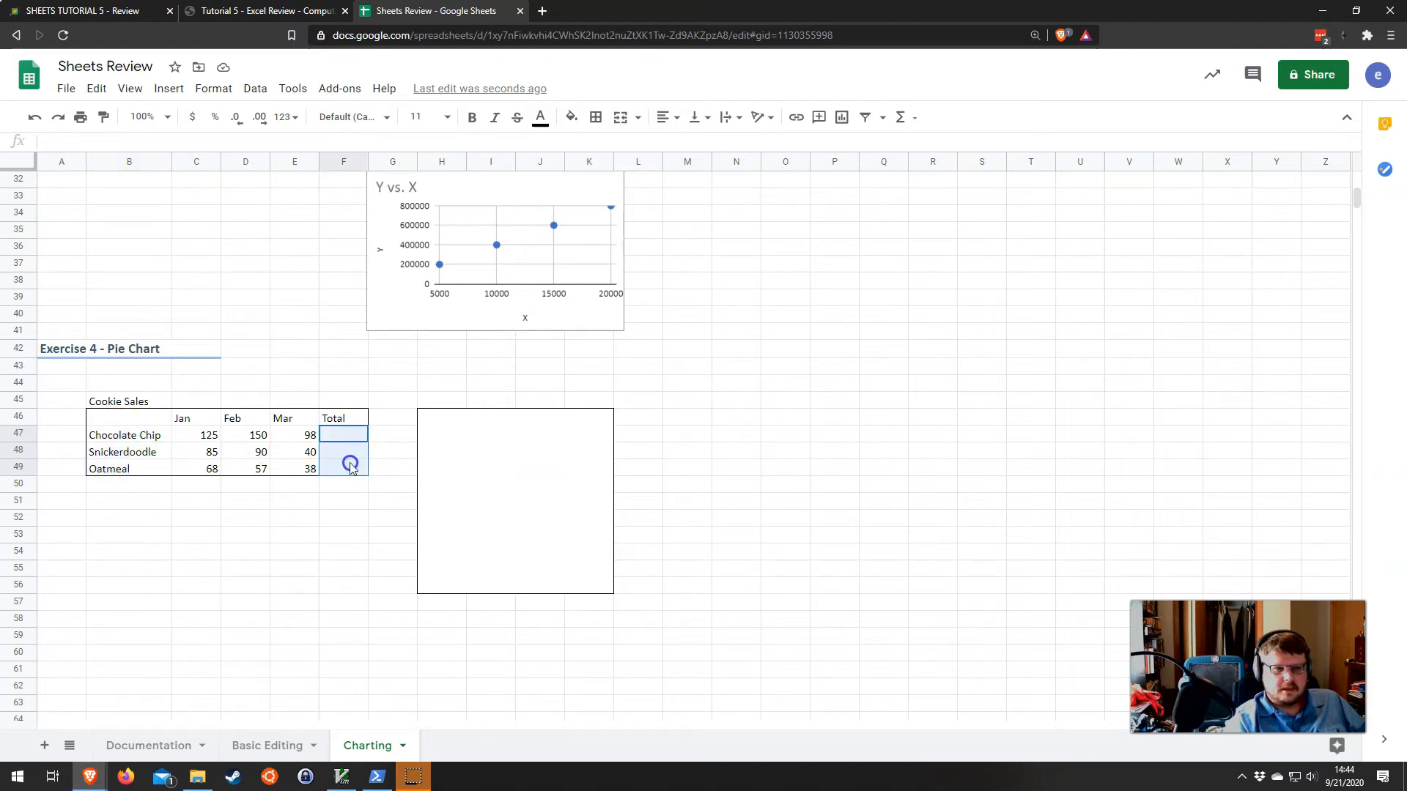
left_click(343, 556)
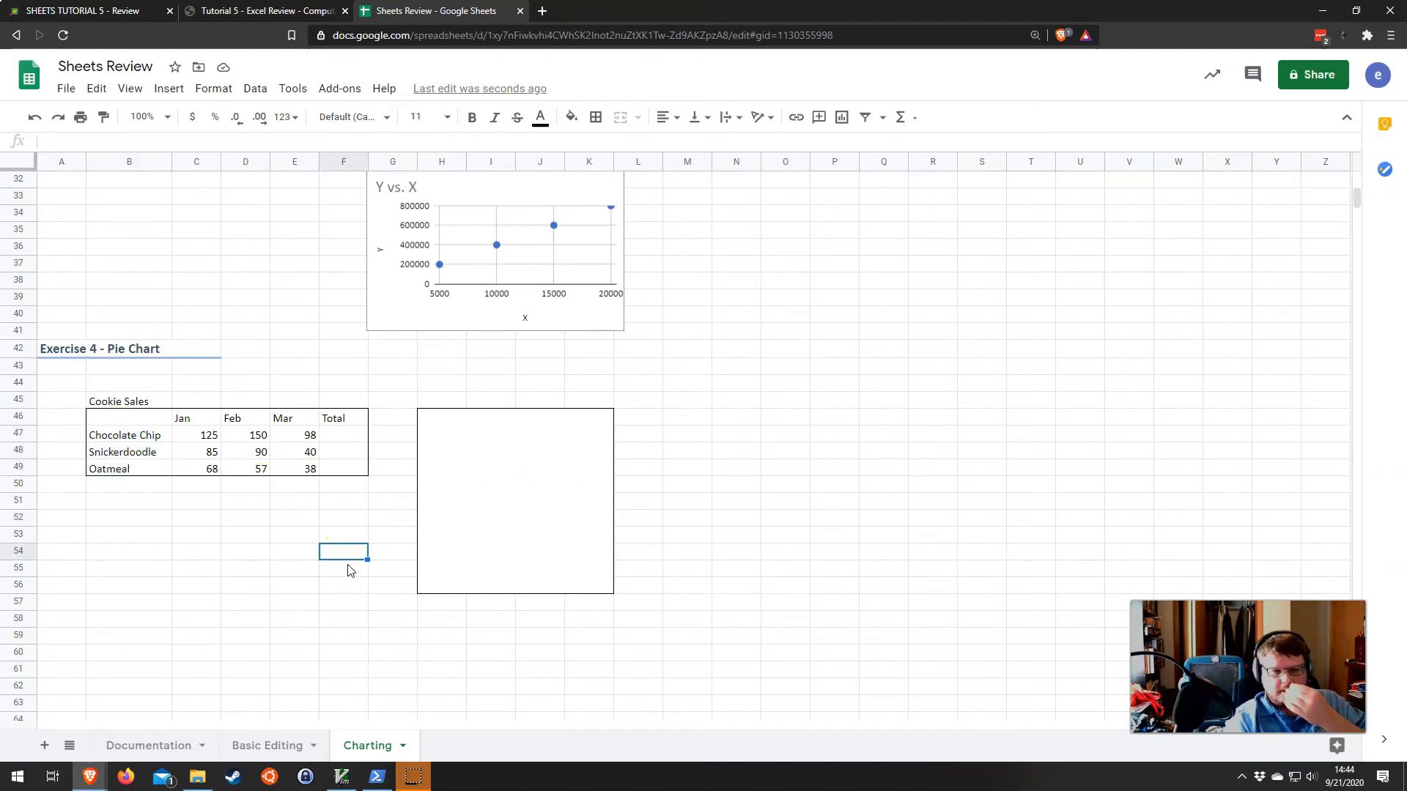